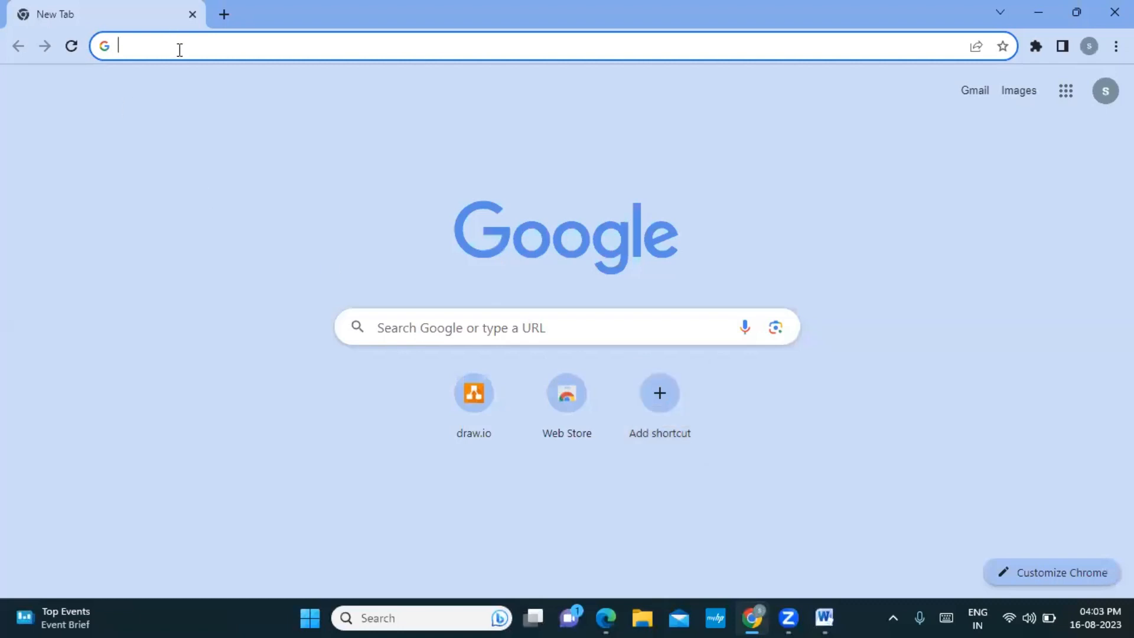
Open the draw.io website in the browser.
text(draw)
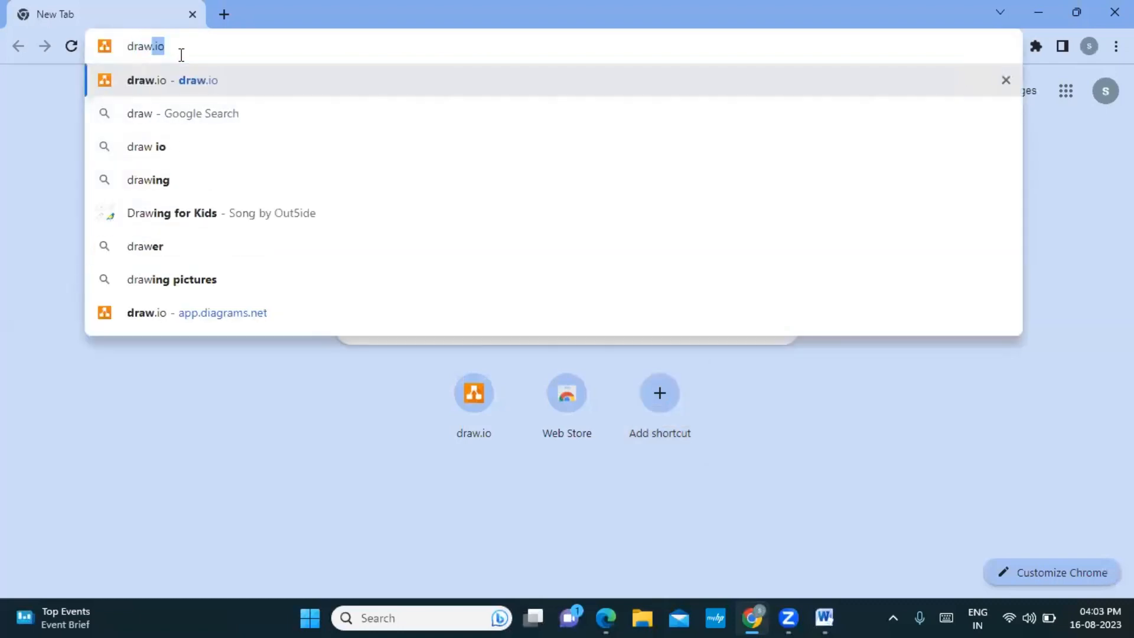
text(.io)
key(Return)
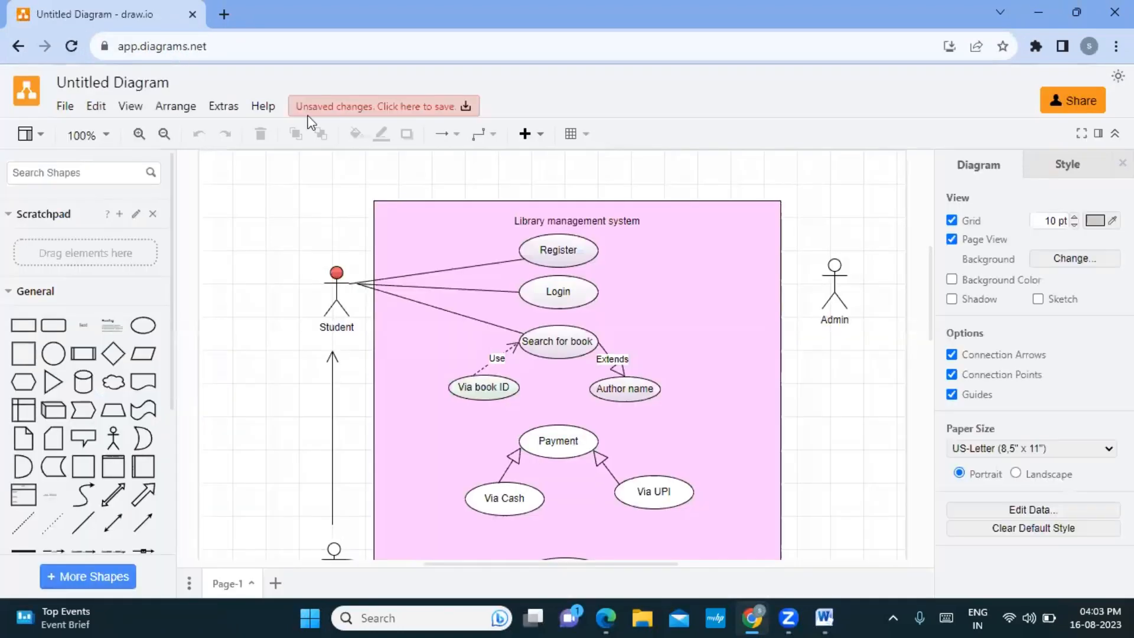
Create a new blank diagram under the default name Untitled Diagram.drawio.
click(65, 107)
click(82, 98)
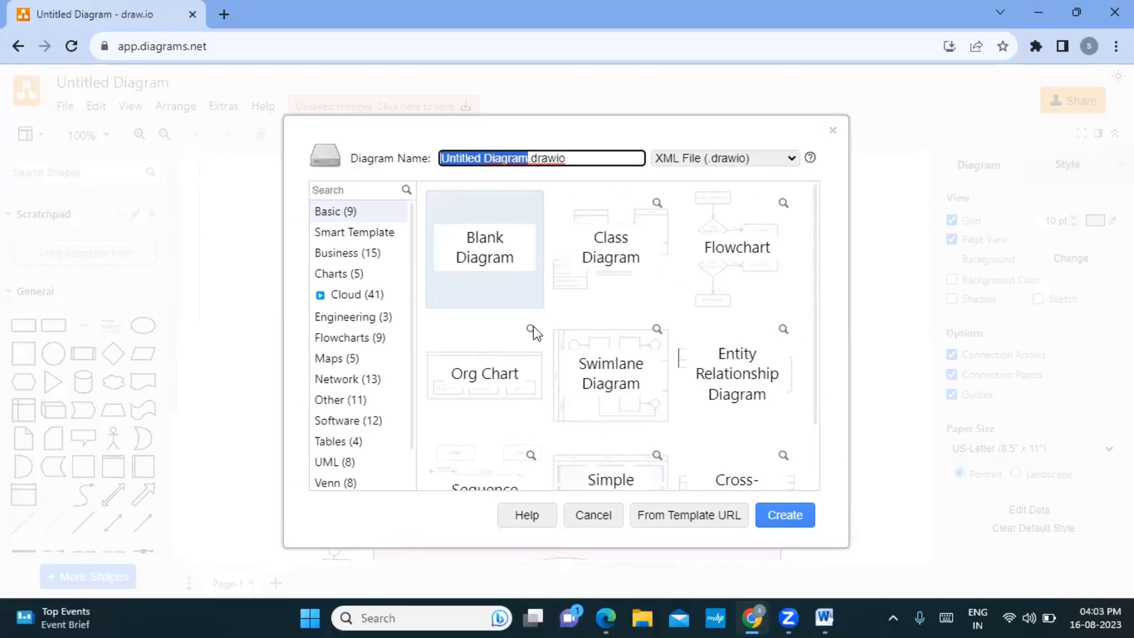
click(502, 260)
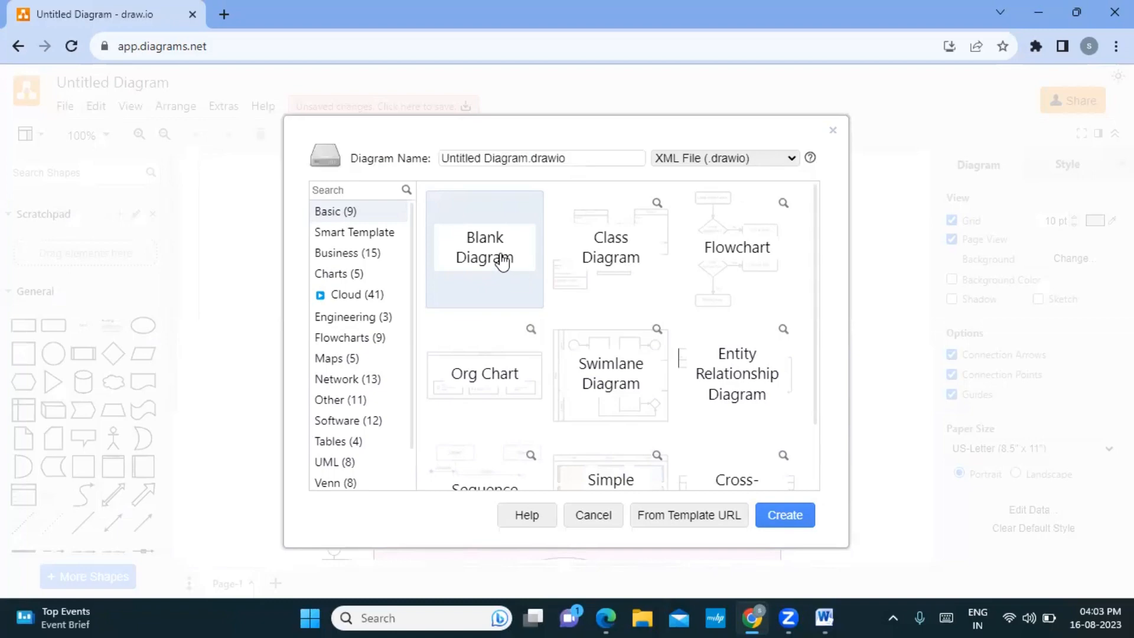
click(785, 515)
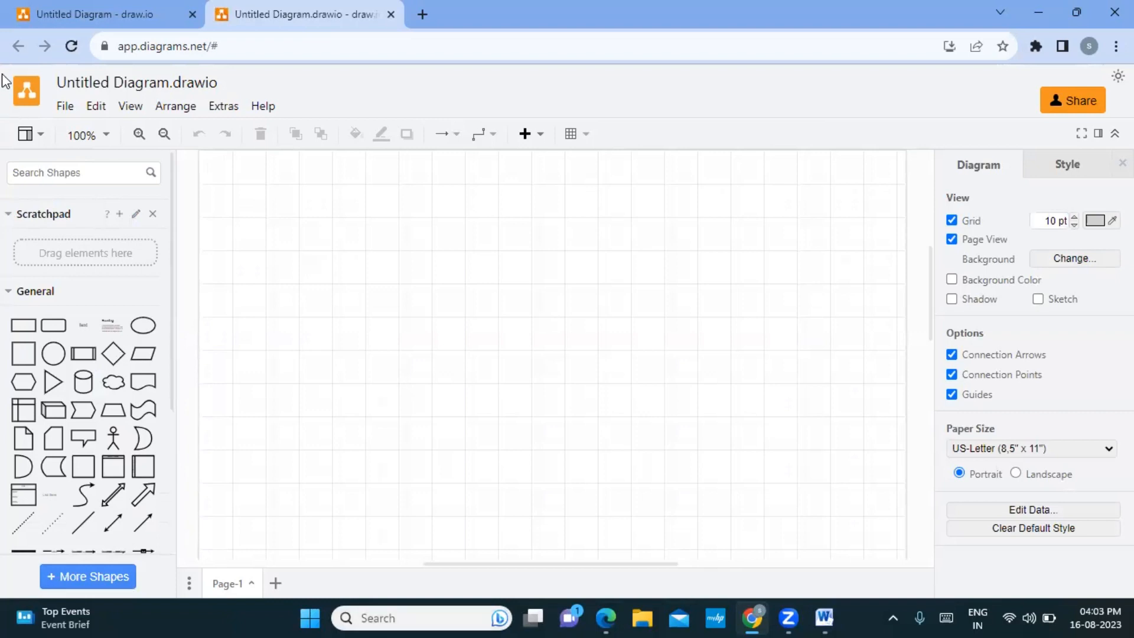
click(62, 108)
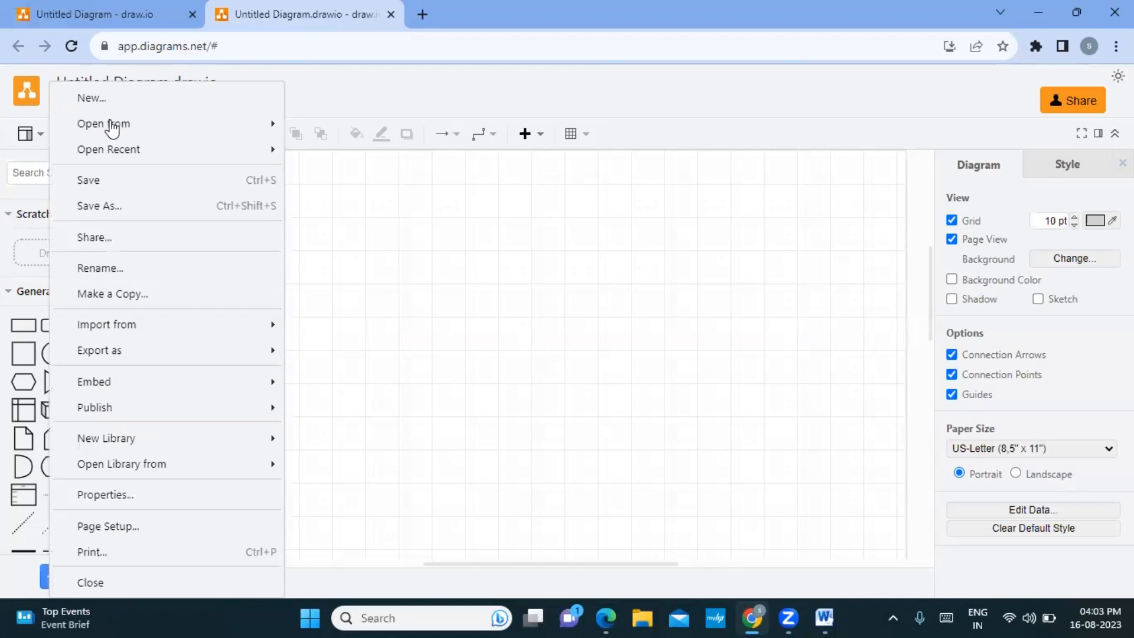
mouse_move(142, 329)
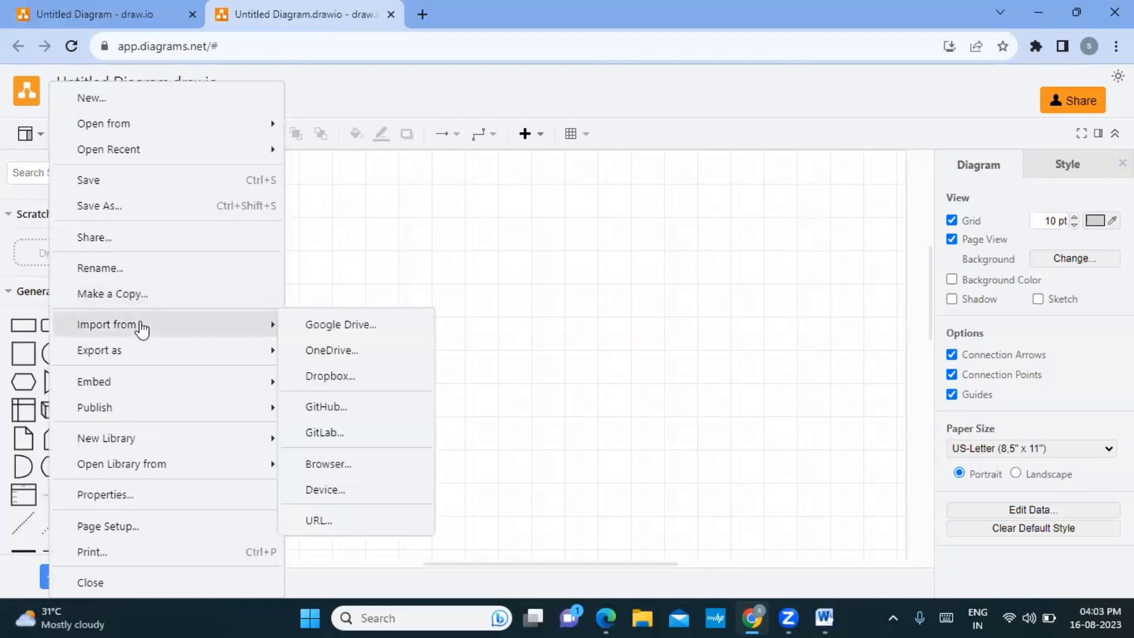
mouse_move(141, 354)
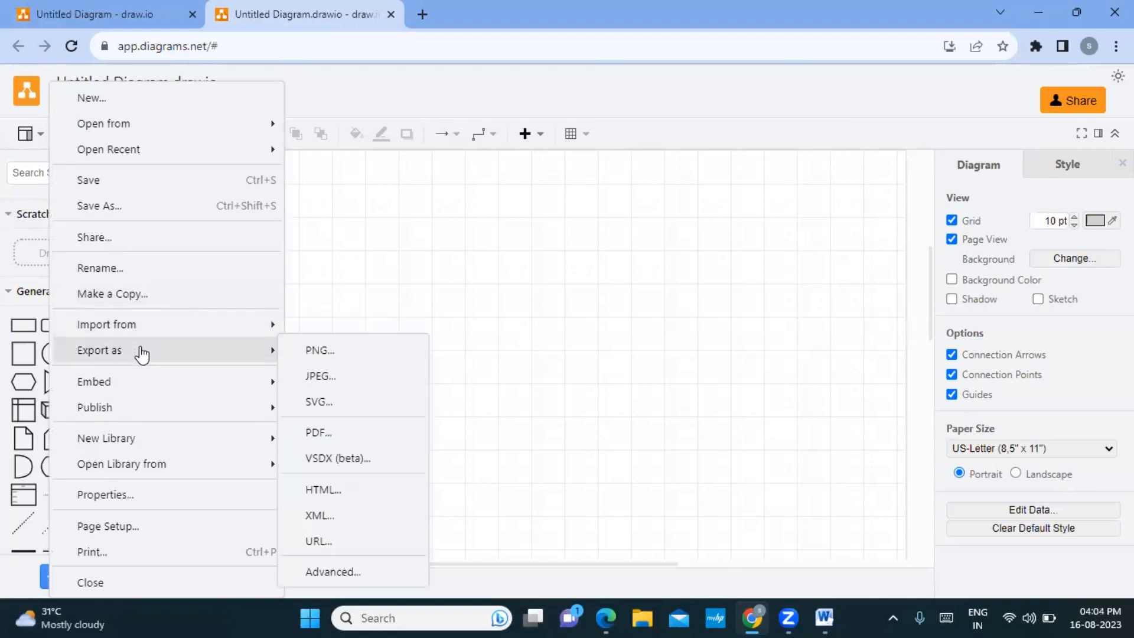
click(455, 352)
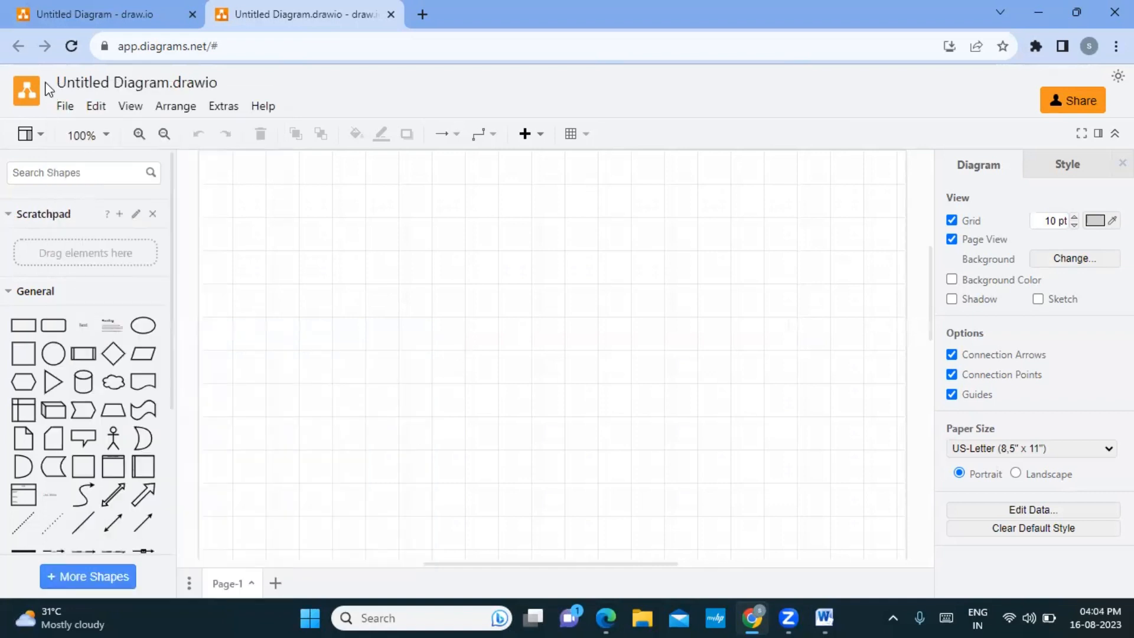
click(93, 106)
click(486, 248)
click(126, 107)
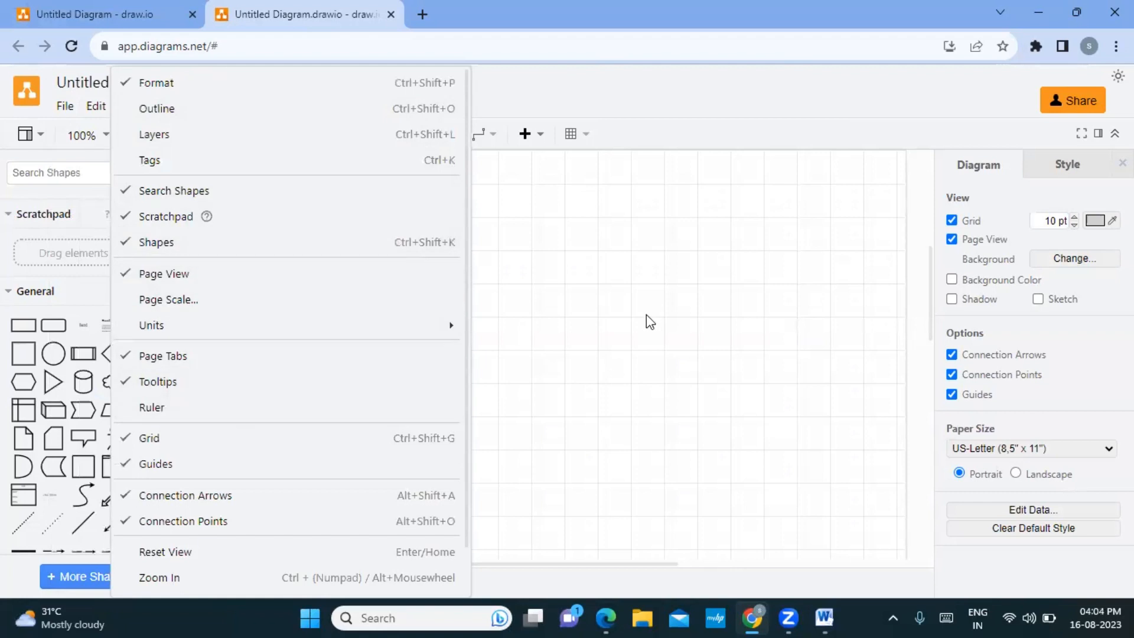
click(152, 89)
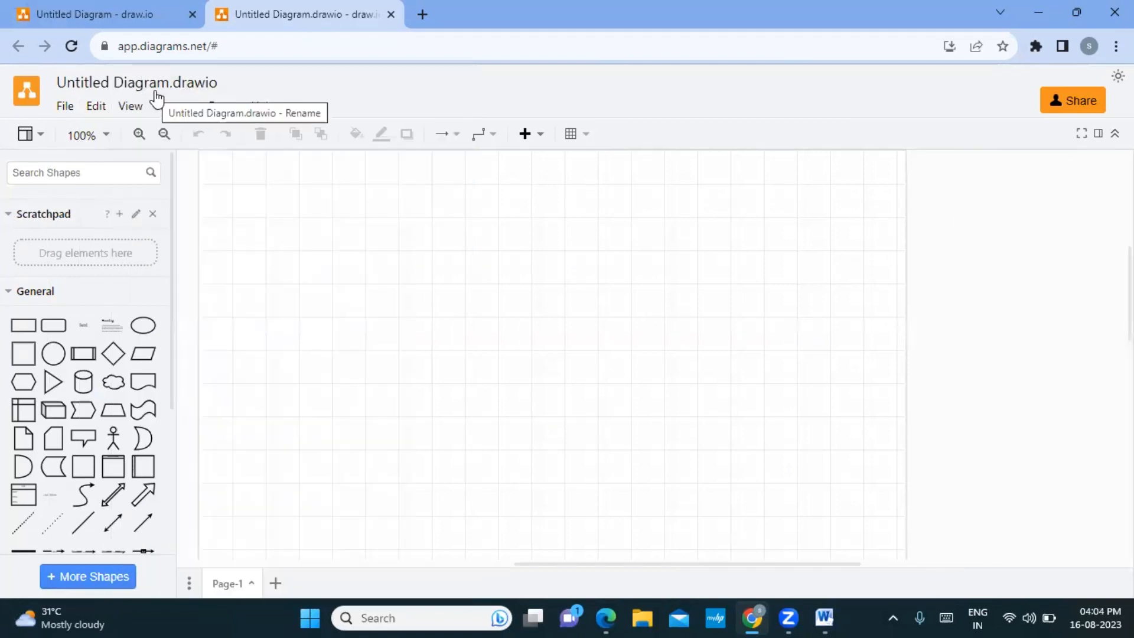
click(128, 106)
click(148, 82)
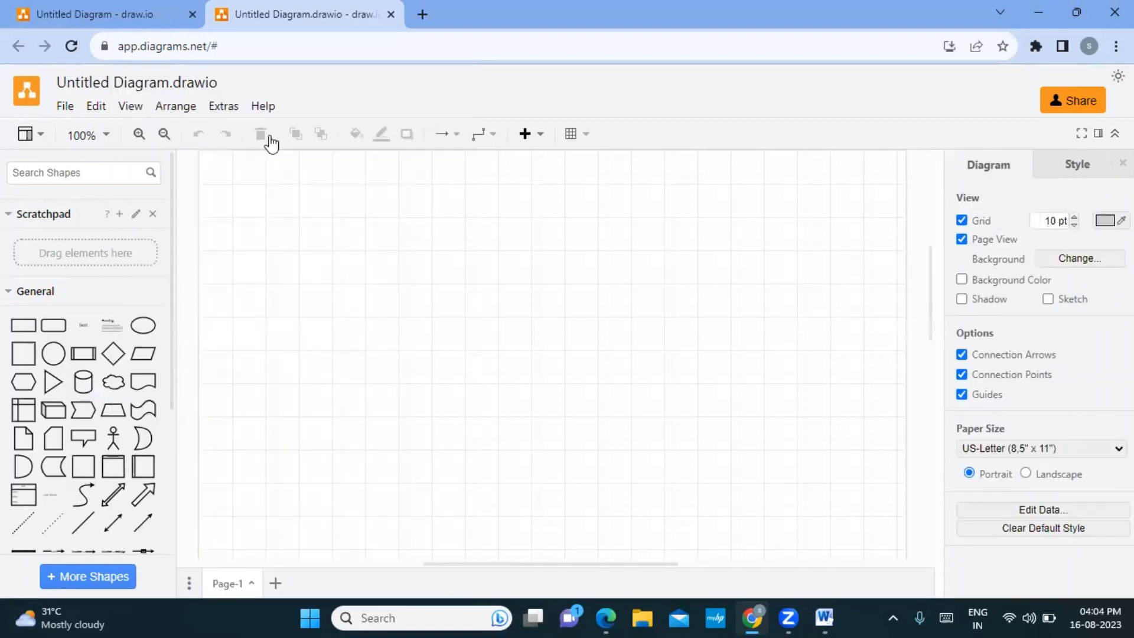
click(164, 107)
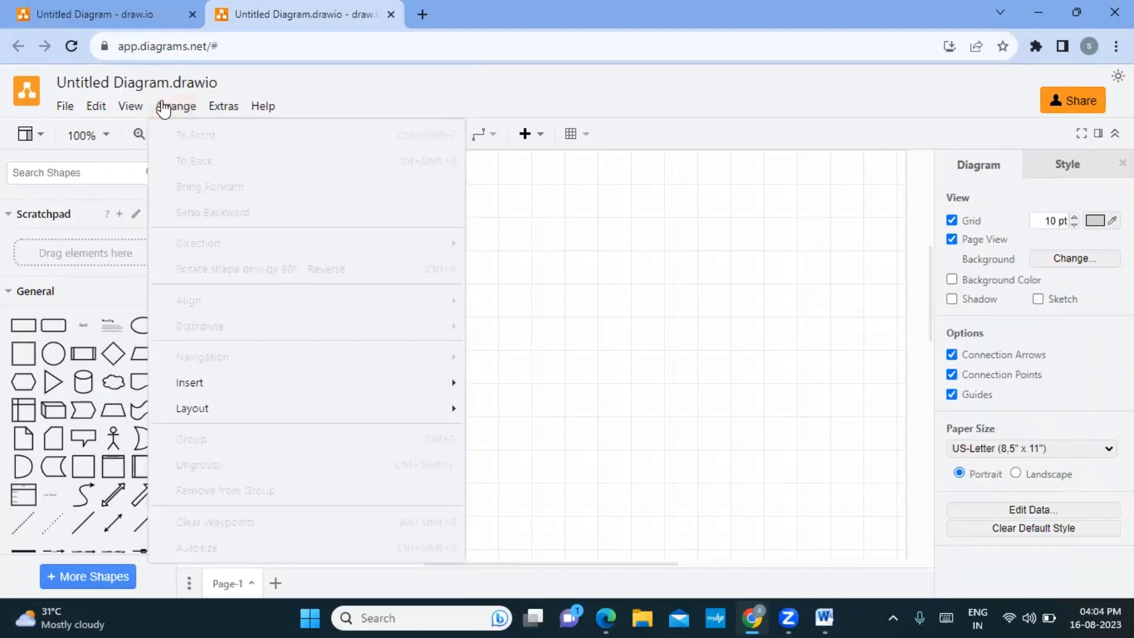
click(215, 114)
click(253, 111)
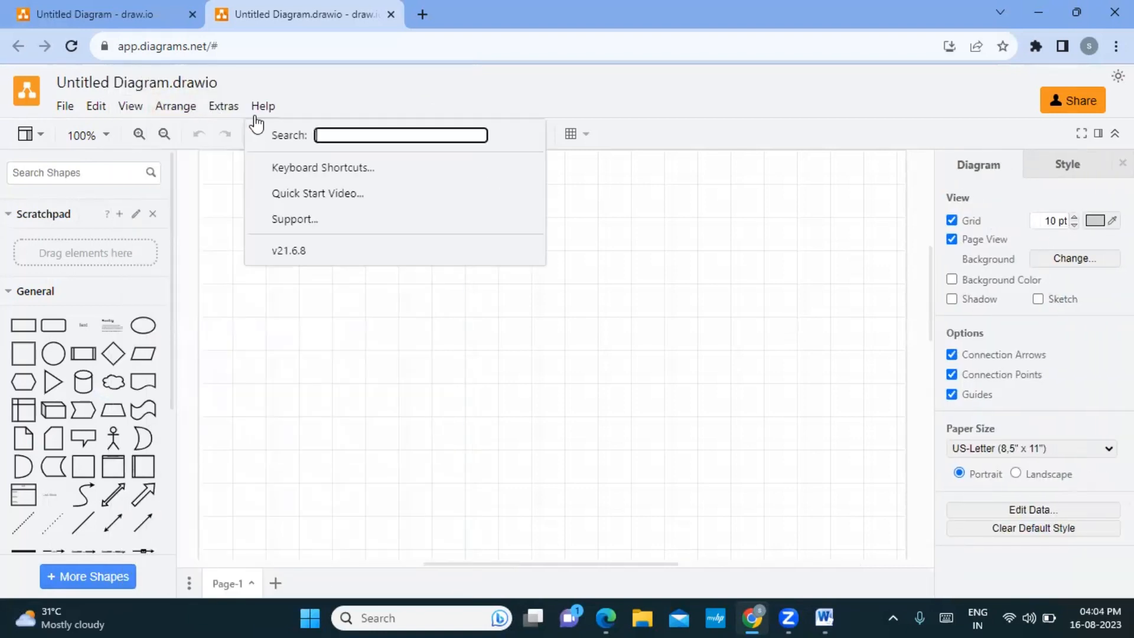
click(443, 432)
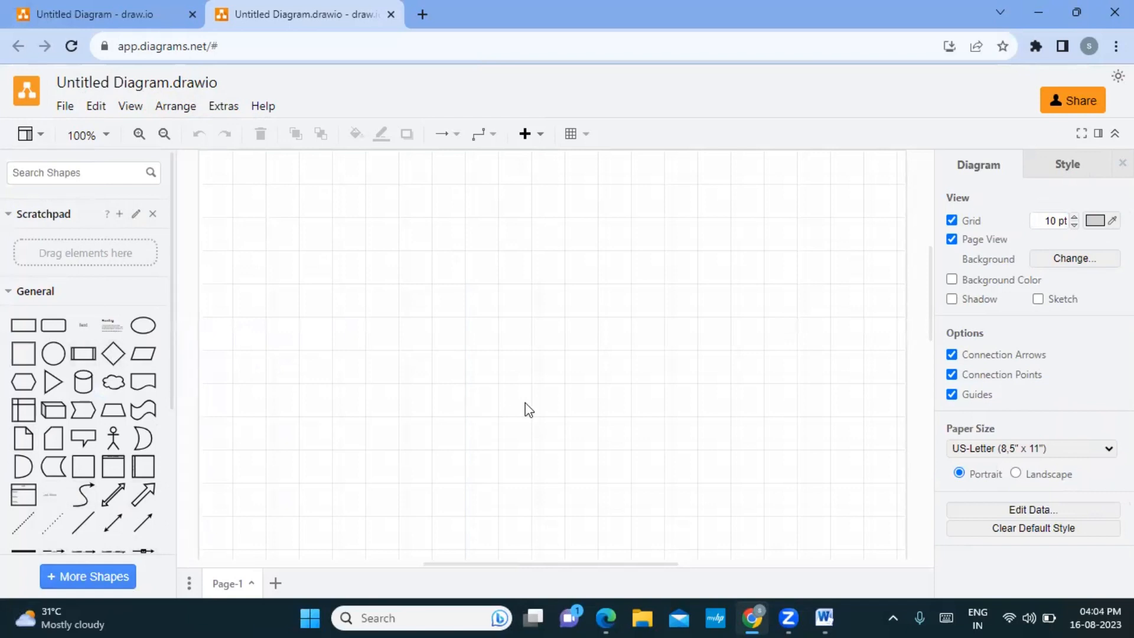
Look through the General shapes and the other available shape categories.
click(5, 292)
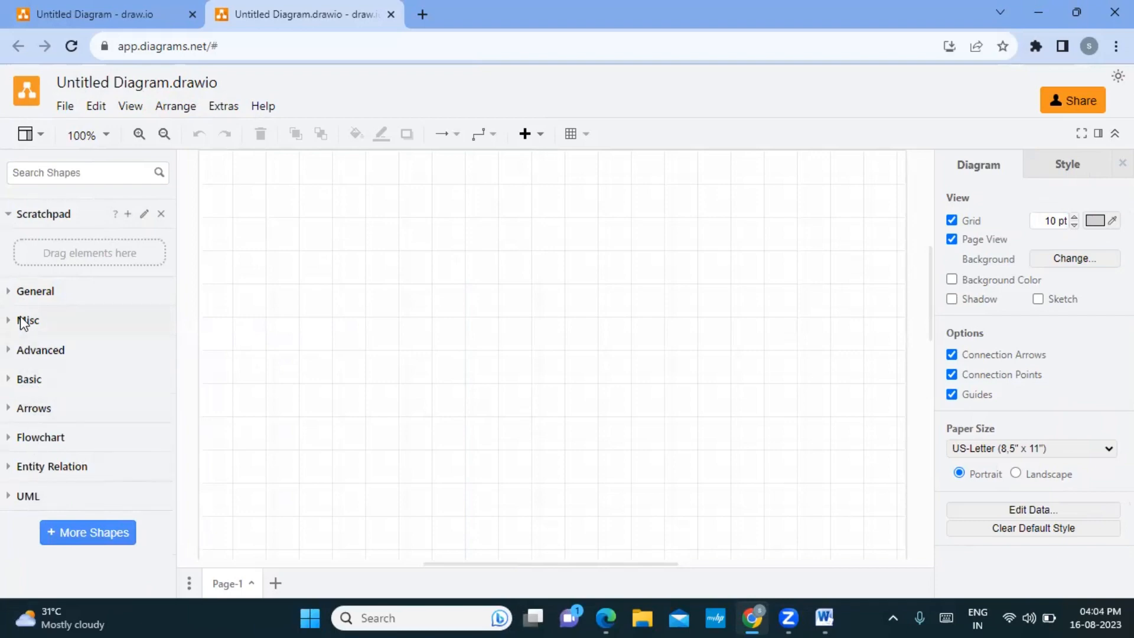
click(23, 296)
scroll(52, 447, down, 1)
scroll(82, 473, down, 4)
scroll(81, 473, up, 4)
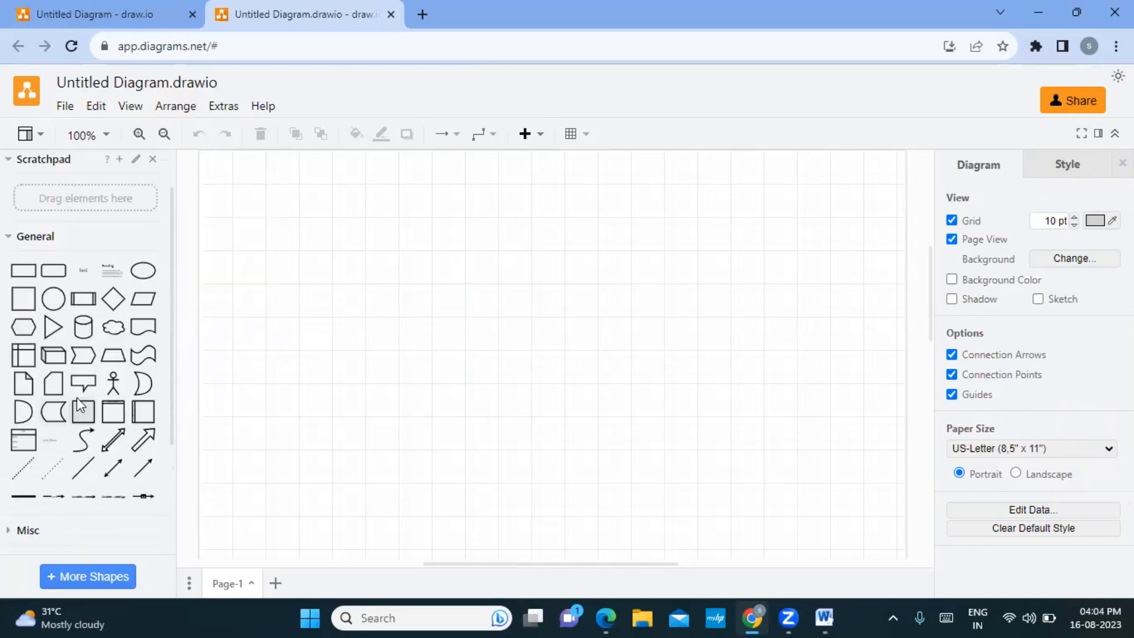
scroll(36, 482, down, 3)
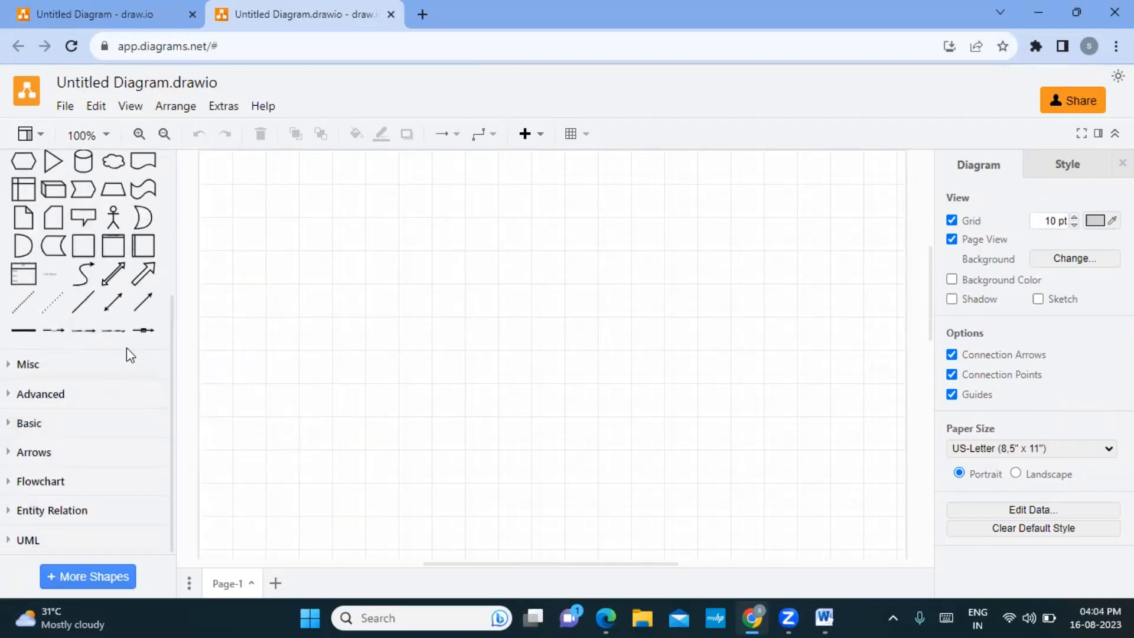
scroll(127, 349, up, 3)
Place a rectangle in the middle of the page and enlarge it into a tall upright system boundary.
mouse_move(28, 296)
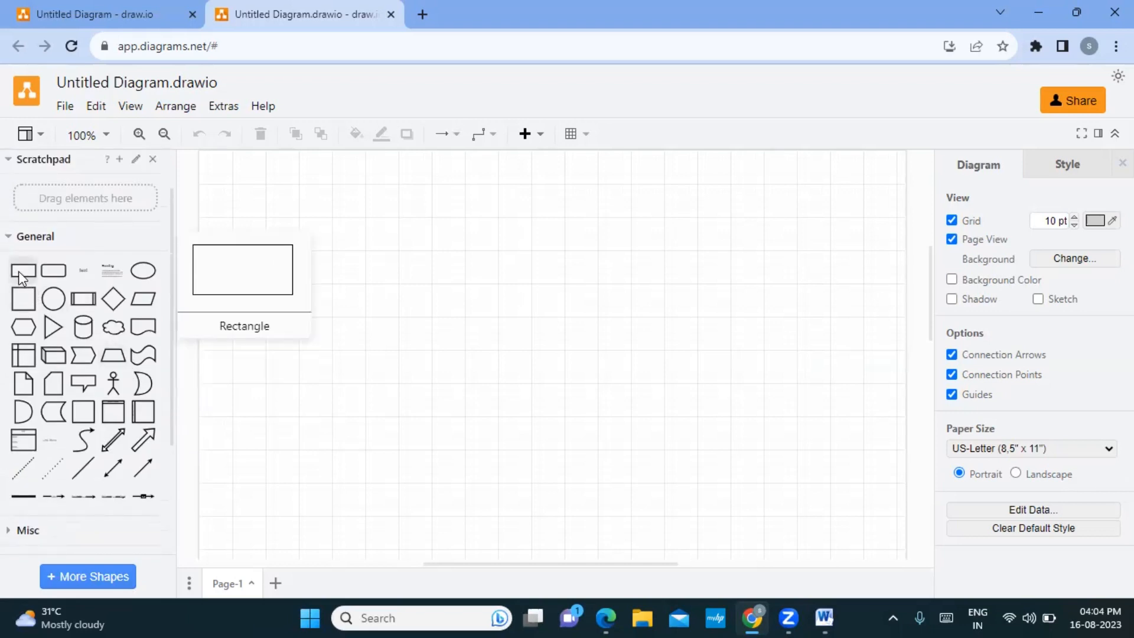
drag(19, 271, 459, 182)
drag(556, 234, 689, 548)
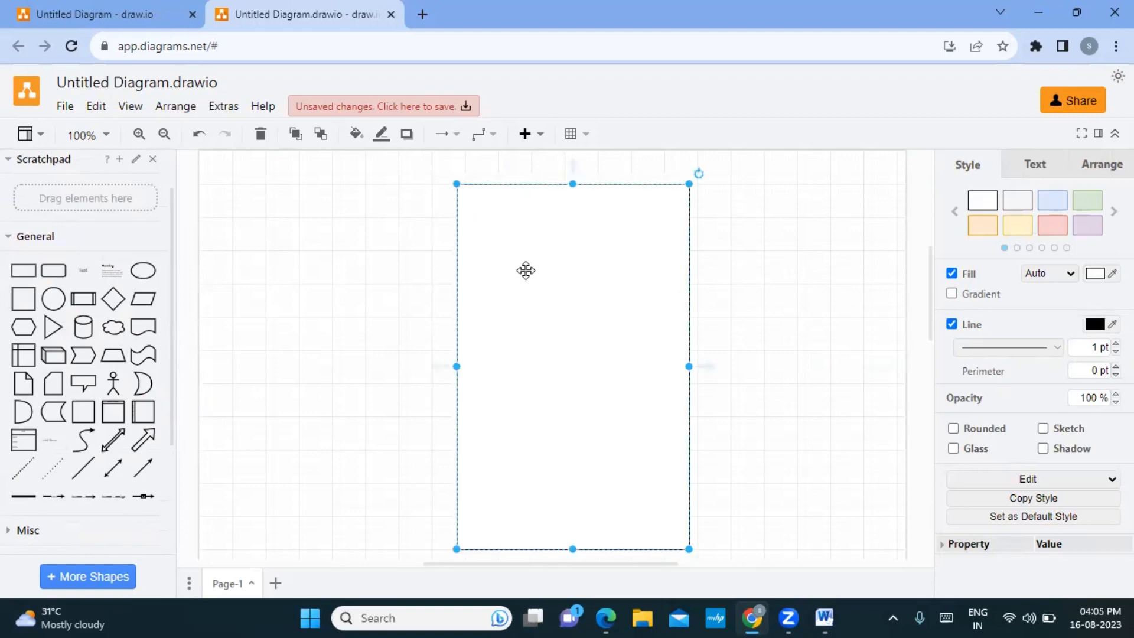
scroll(557, 229, up, 1)
drag(572, 271, 570, 260)
click(702, 319)
scroll(644, 380, down, 1)
scroll(644, 380, down, 1)
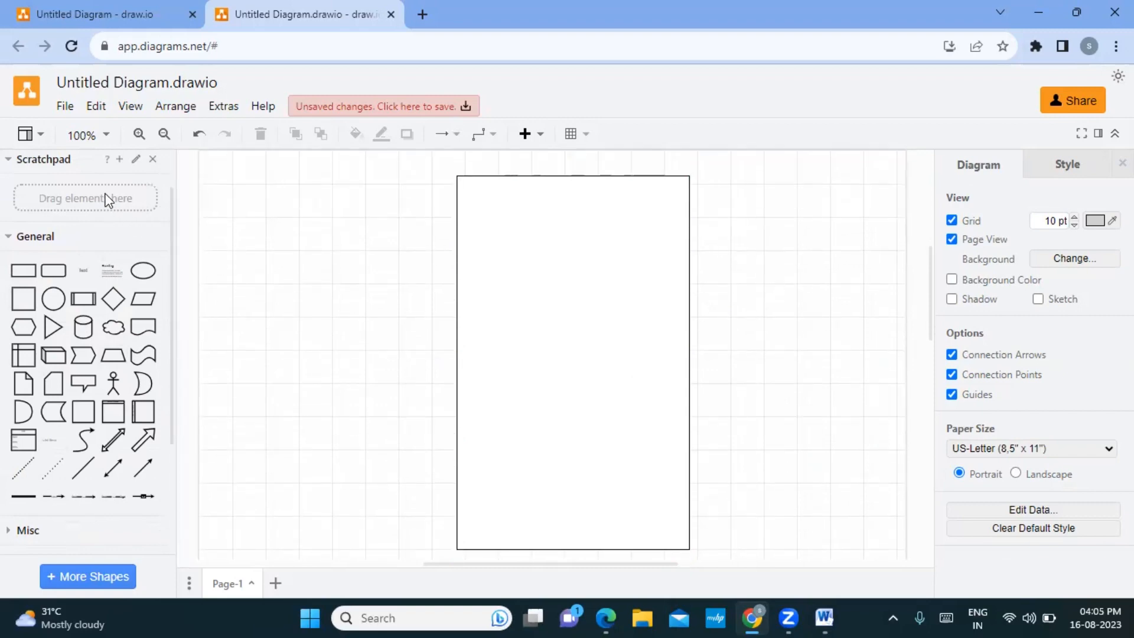
Search the shapes for "text" and place a text shape inside the rectangle, centred near its upper edge.
key(x)
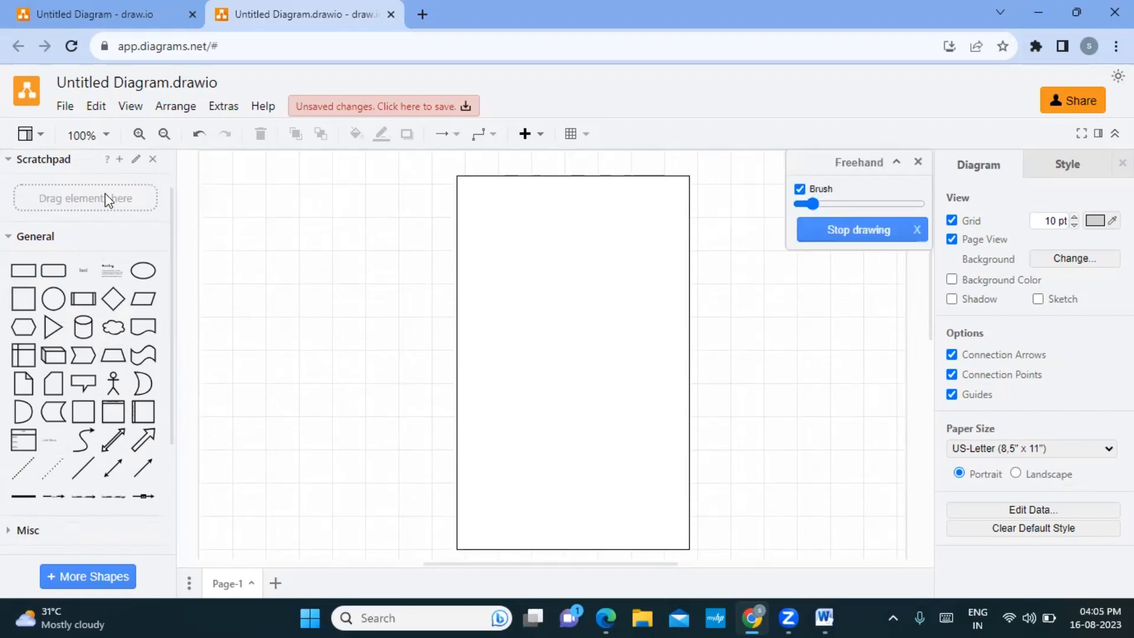
click(322, 277)
scroll(83, 195, up, 1)
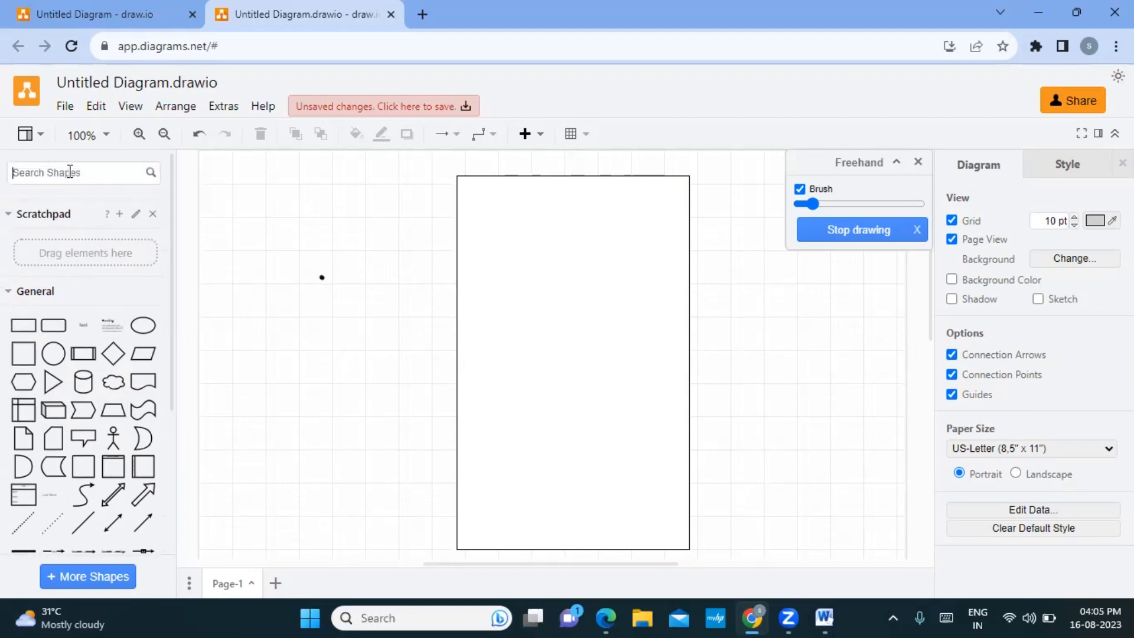
text(te)
click(918, 162)
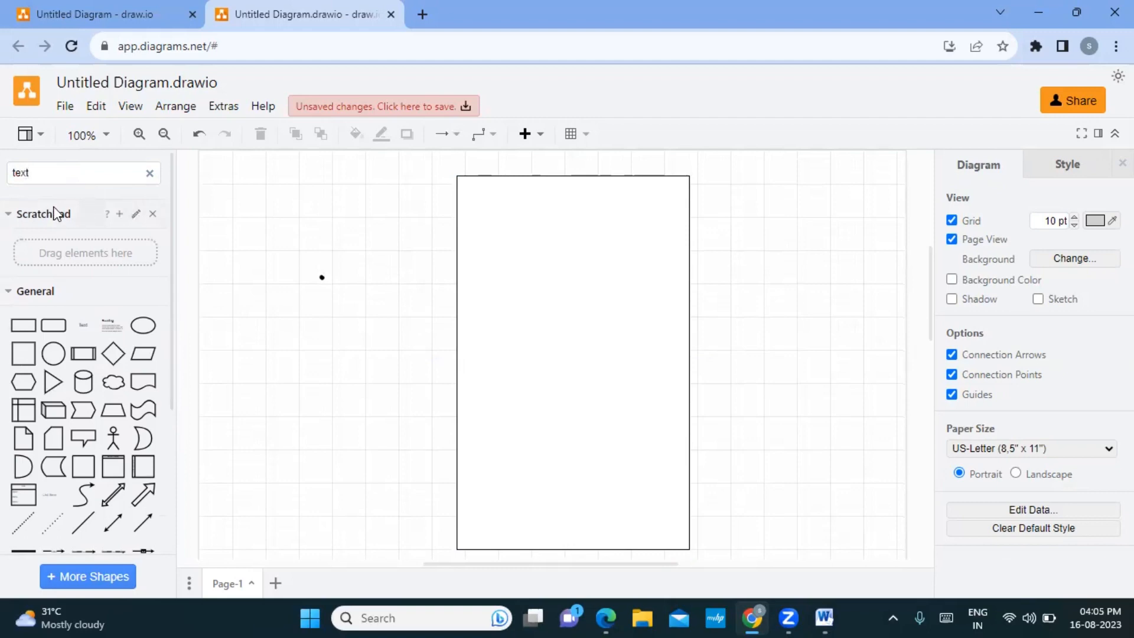
key(Return)
mouse_move(25, 212)
drag(24, 207, 546, 184)
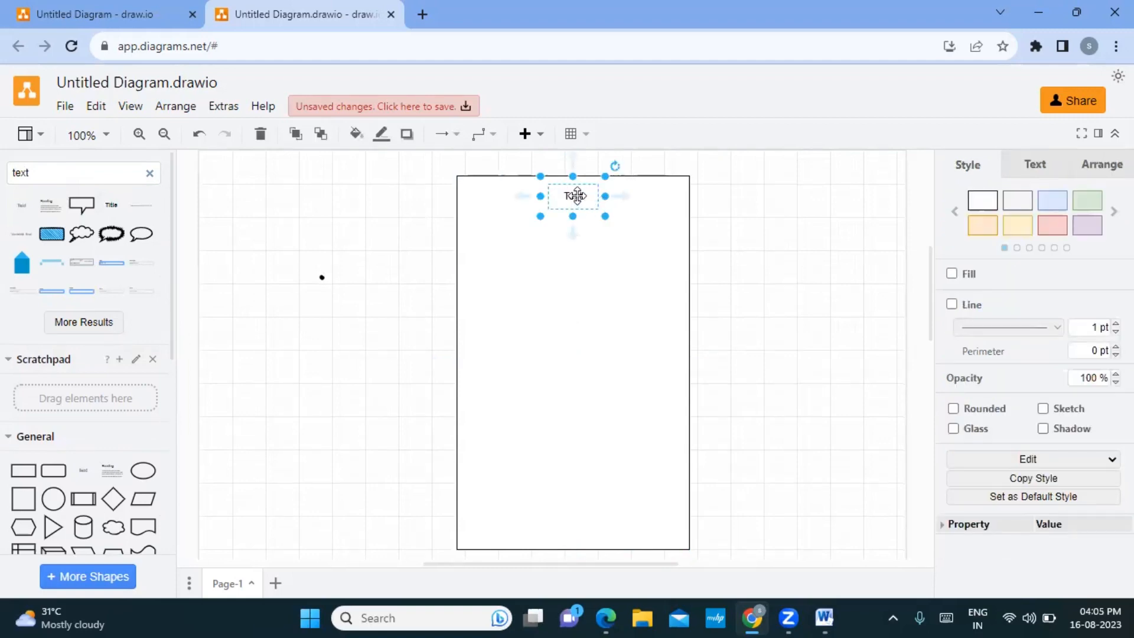
Change the text to "ATM Application" and widen its box to 120 x 30 so it fits on one line.
double_click(577, 195)
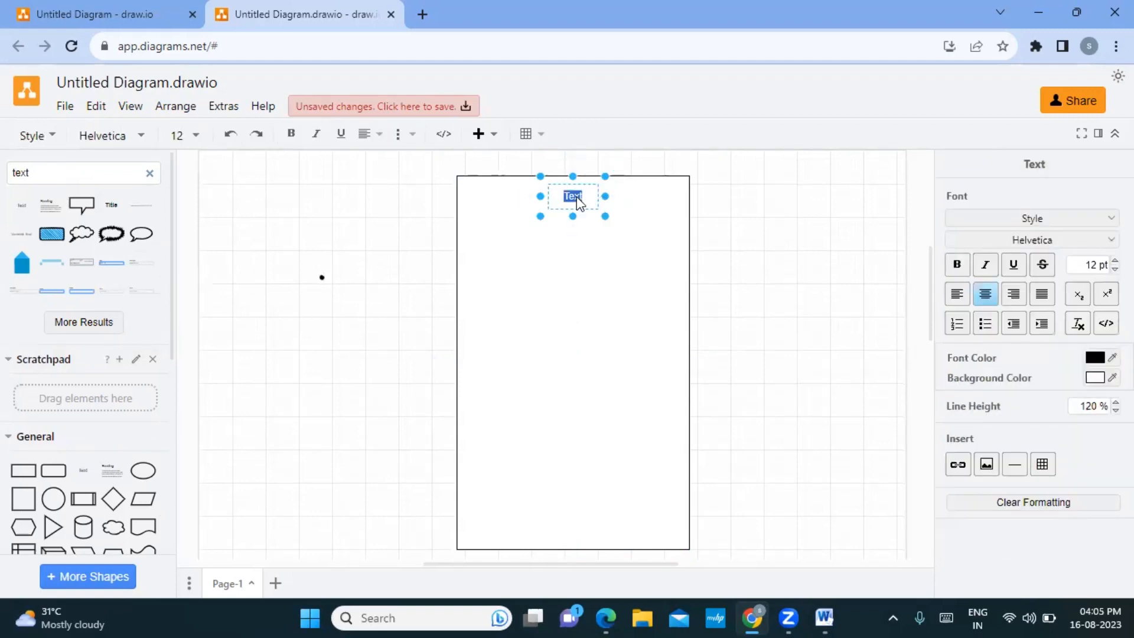
text(ATM Application)
click(668, 296)
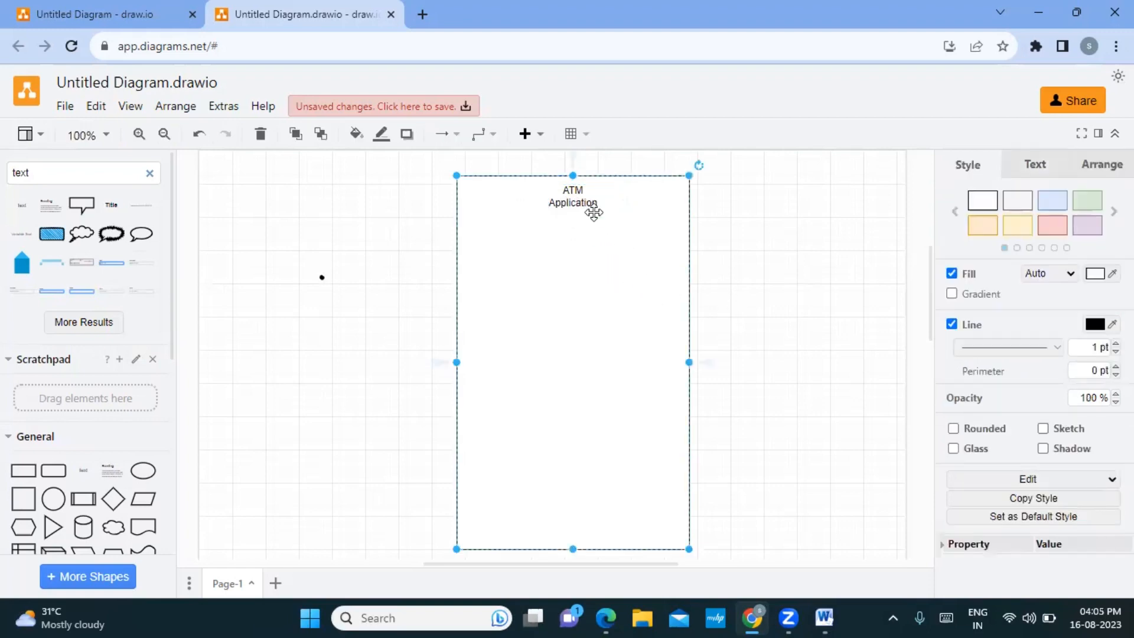
click(586, 198)
drag(605, 196, 631, 196)
drag(557, 201, 544, 198)
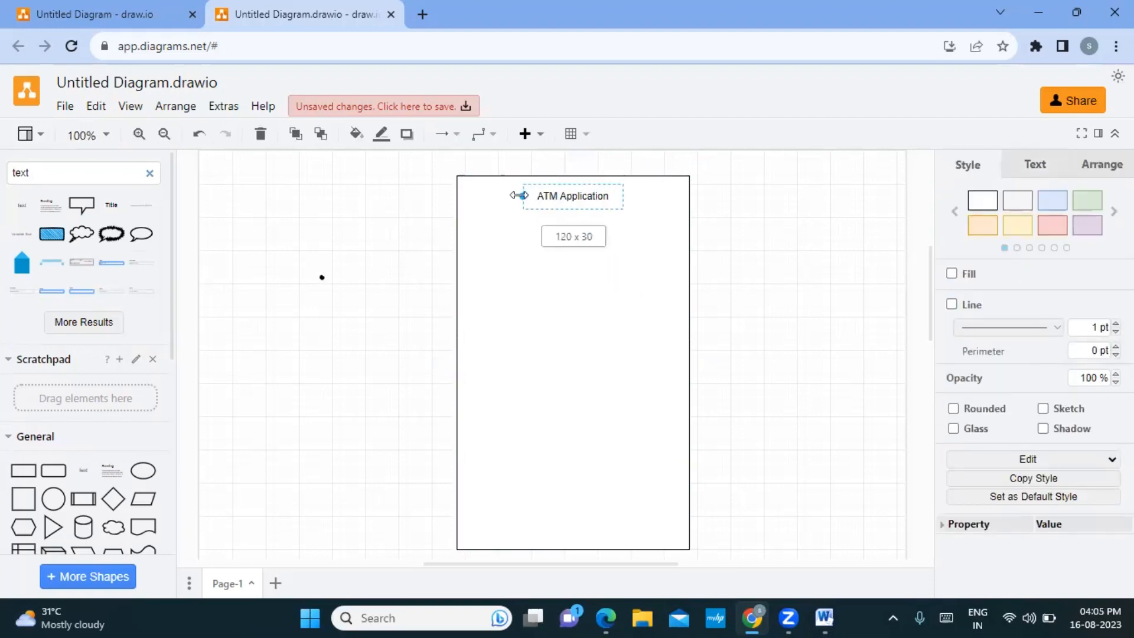
click(620, 278)
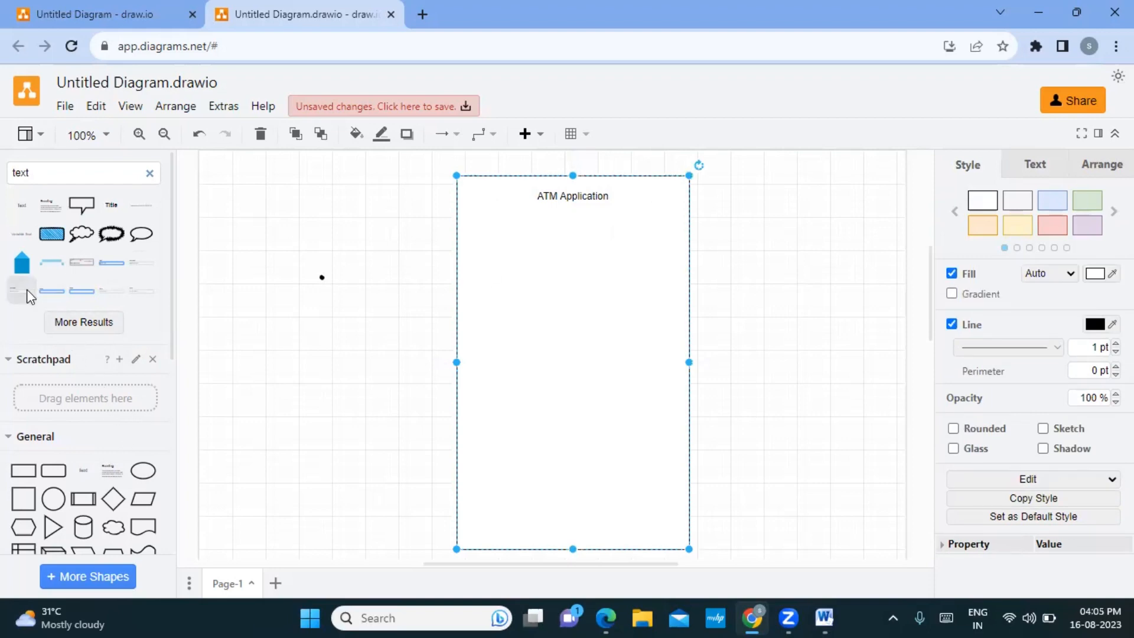
Add a UML actor just outside the rectangle's left edge and label it "Customer".
scroll(89, 410, down, 3)
scroll(152, 409, down, 4)
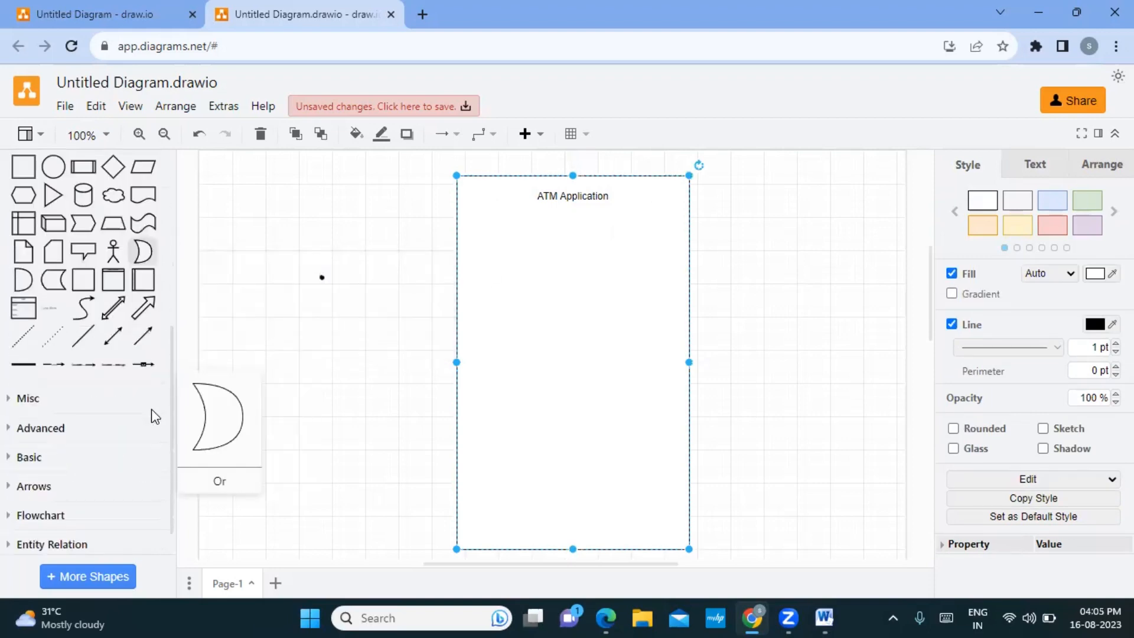
click(26, 540)
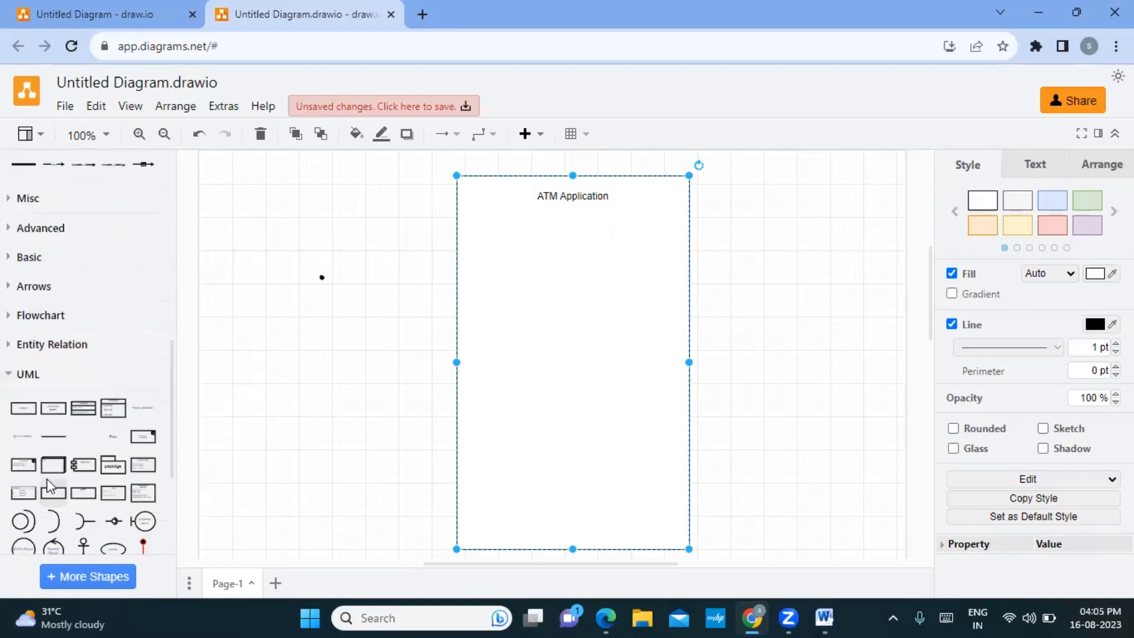
scroll(72, 419, down, 4)
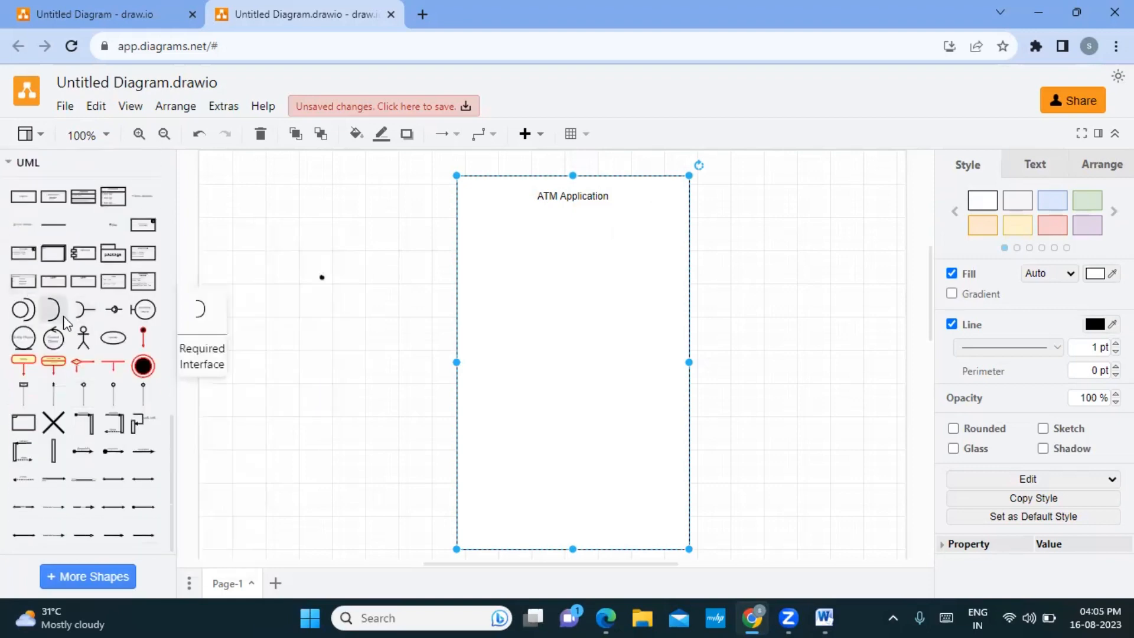
drag(92, 342, 418, 291)
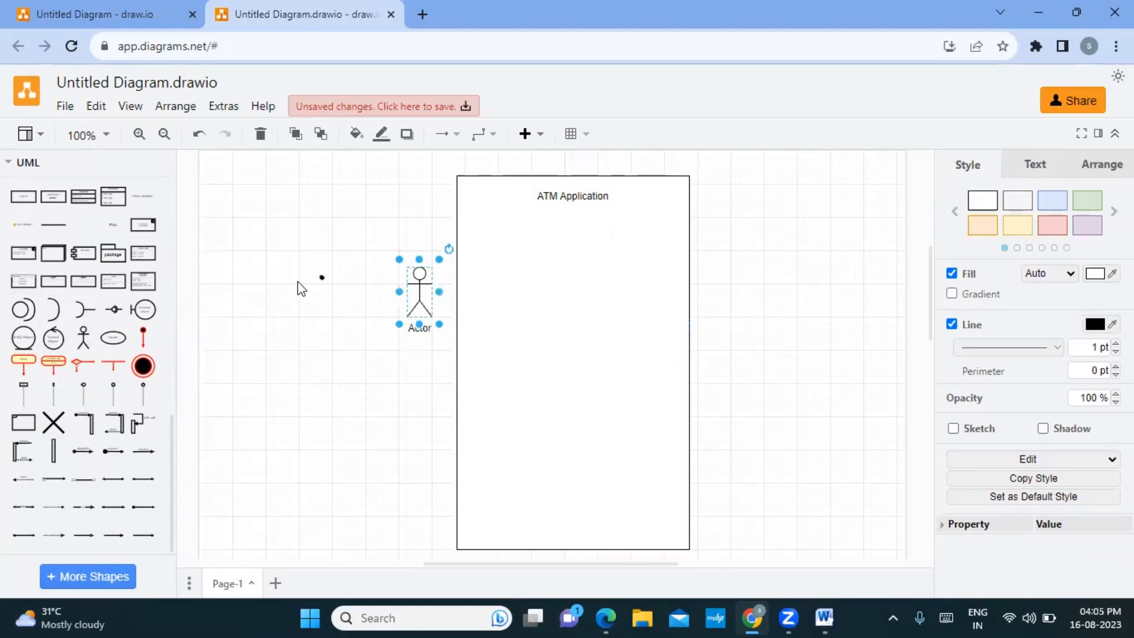
double_click(418, 297)
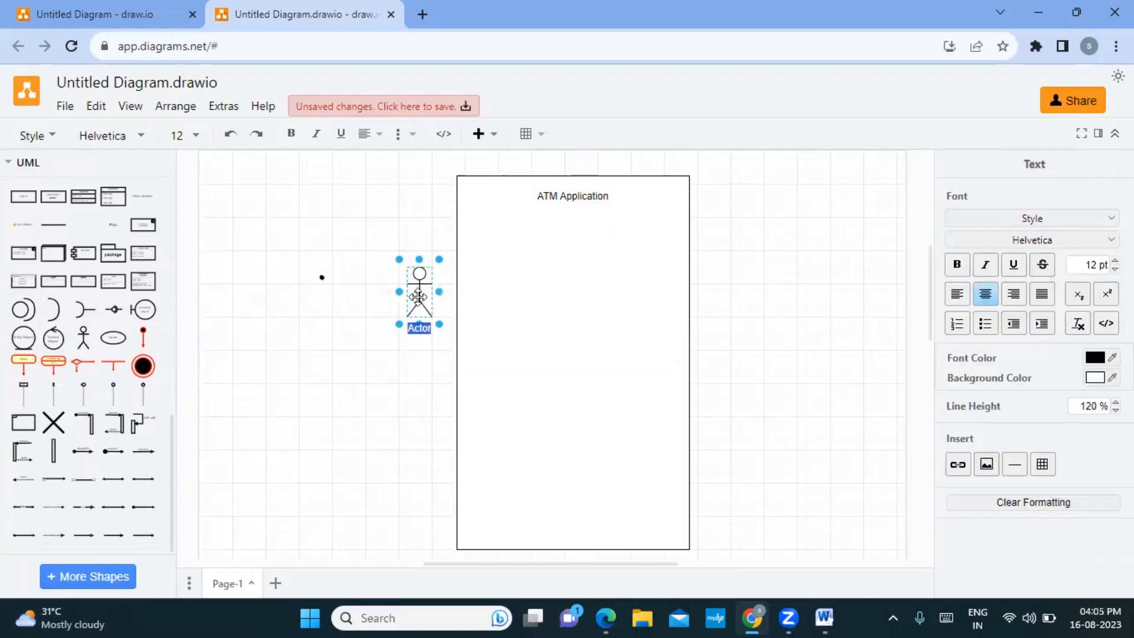
text(Customer)
click(408, 408)
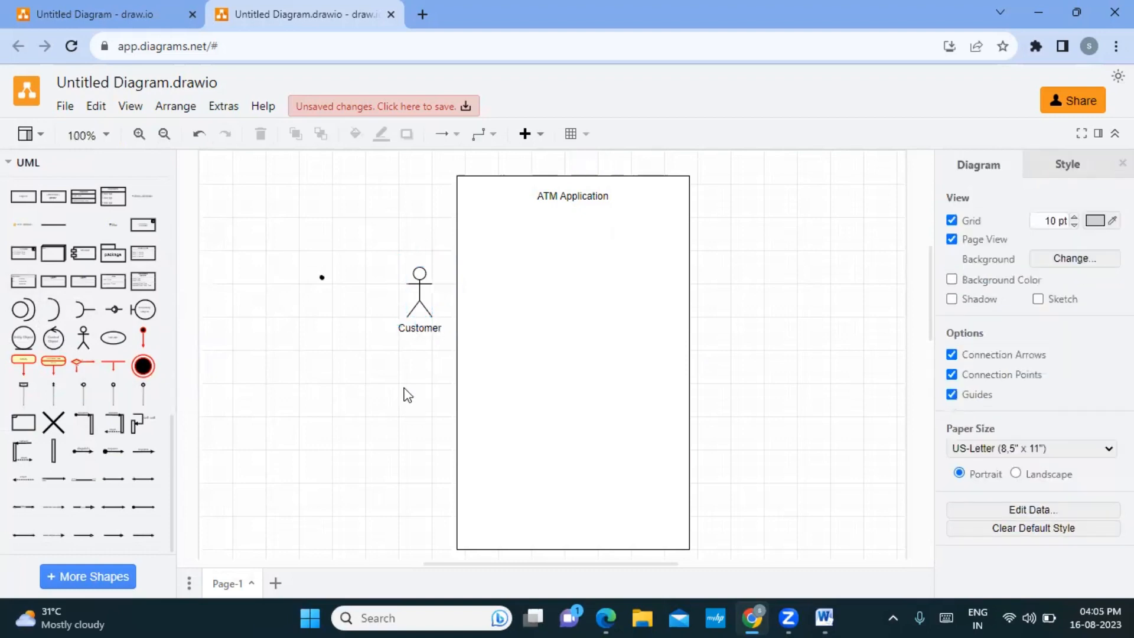
Add a second UML actor just outside the system boundary's right edge, opposite Customer, and label it "Server".
drag(82, 339, 735, 274)
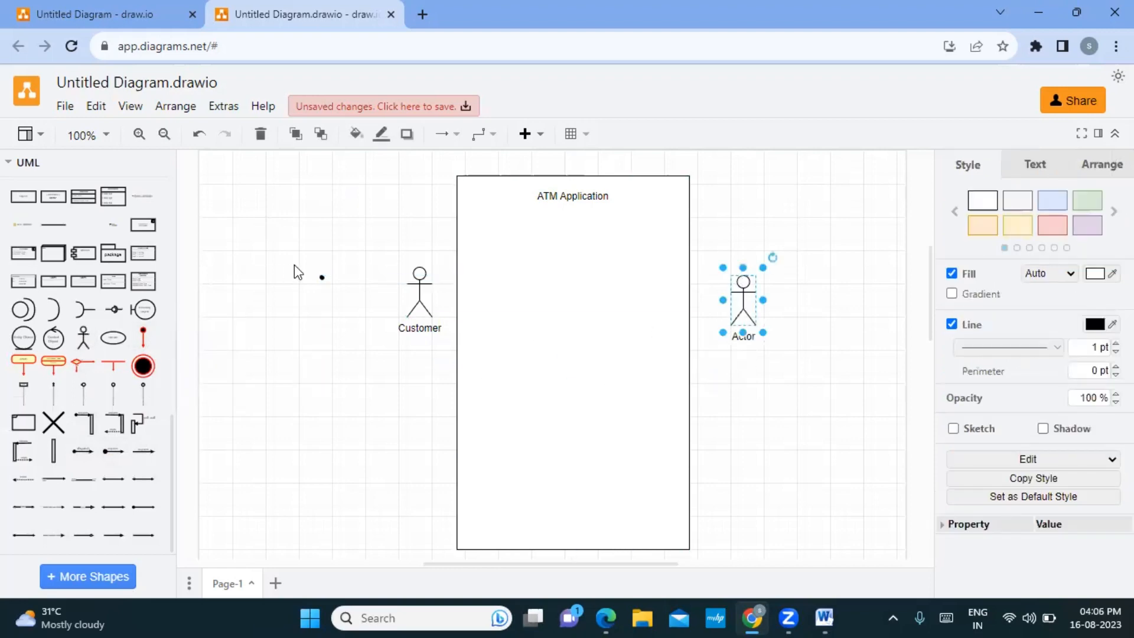
double_click(743, 335)
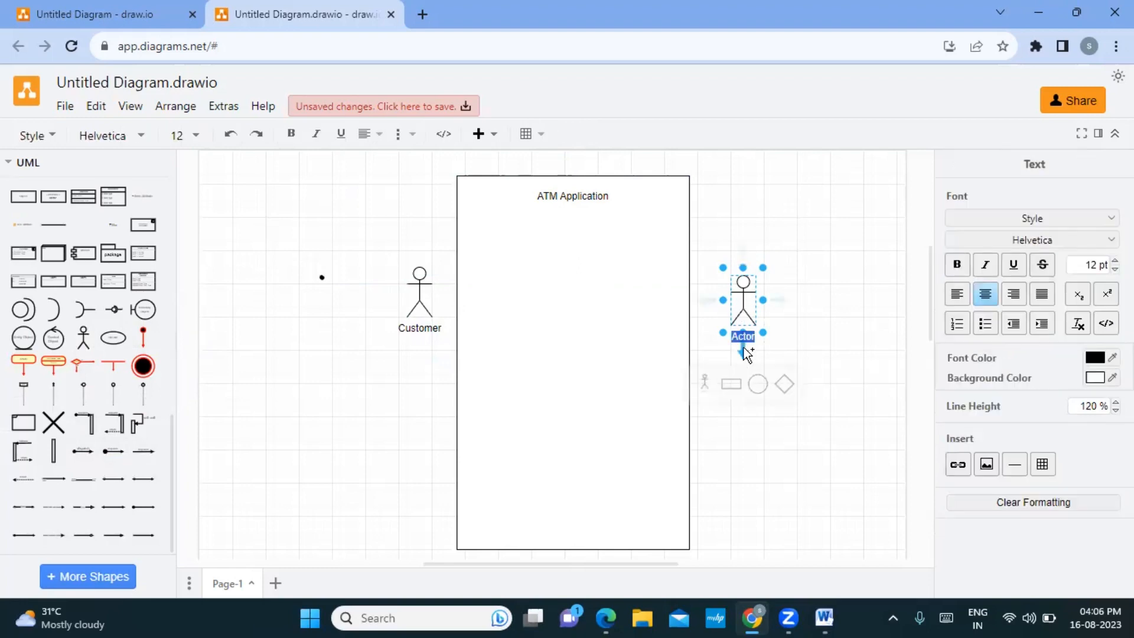
text(Server)
click(788, 501)
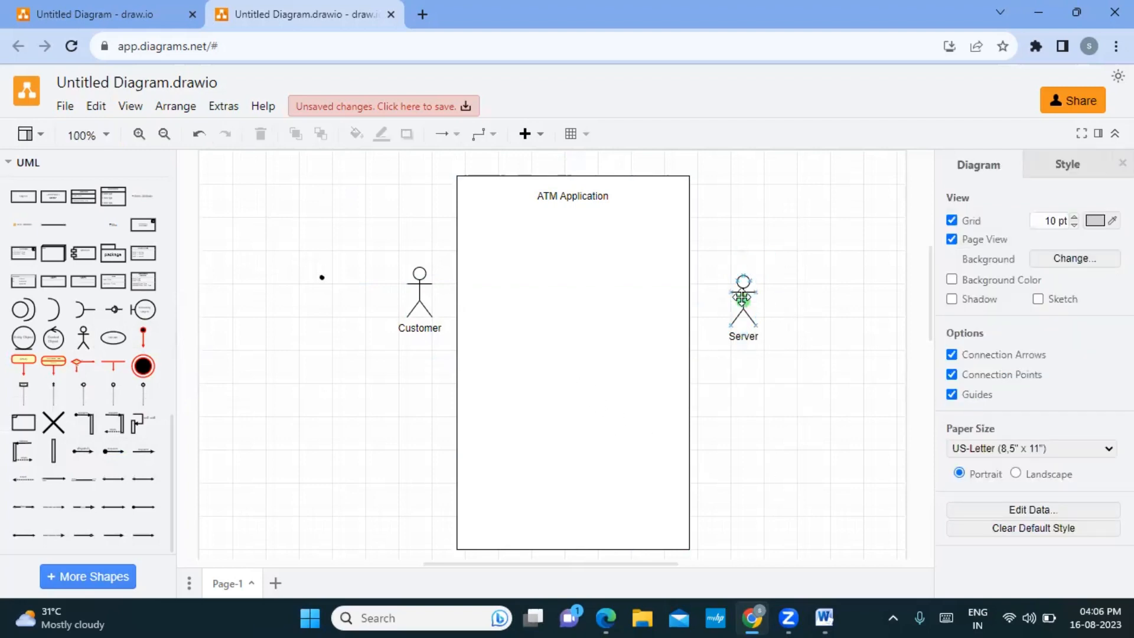
drag(744, 290, 744, 282)
key(ctrl+z)
Place a use case ellipse below the "ATM Application" title, label it "Login" and shrink it to a flatter, narrower oval.
drag(114, 345, 515, 212)
double_click(558, 239)
text(Login)
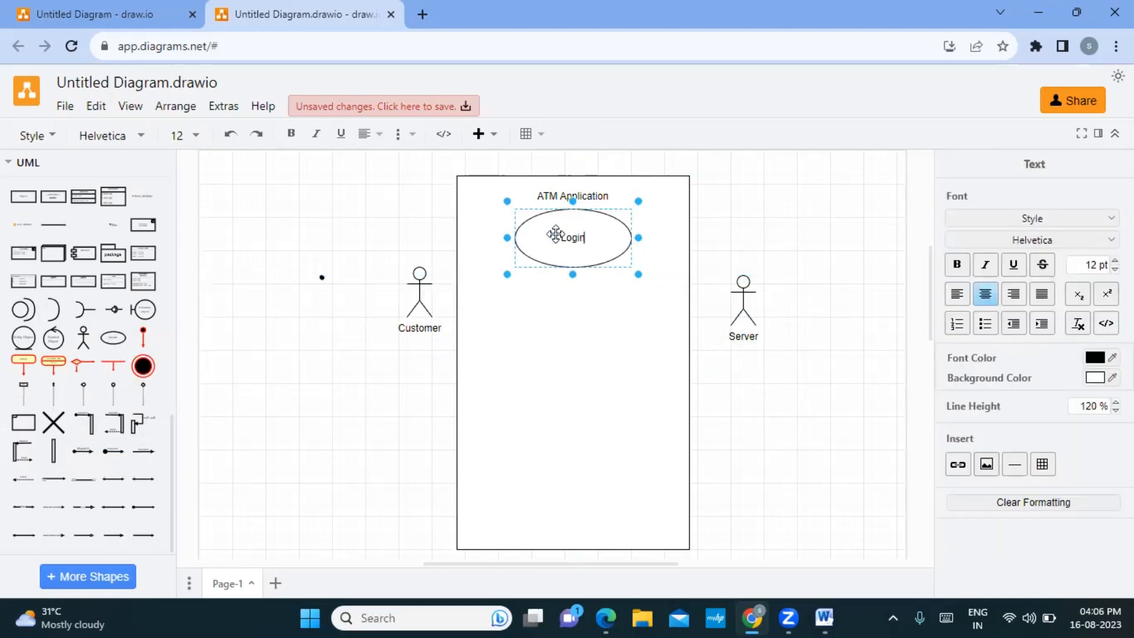
click(557, 285)
click(558, 237)
drag(631, 267, 614, 242)
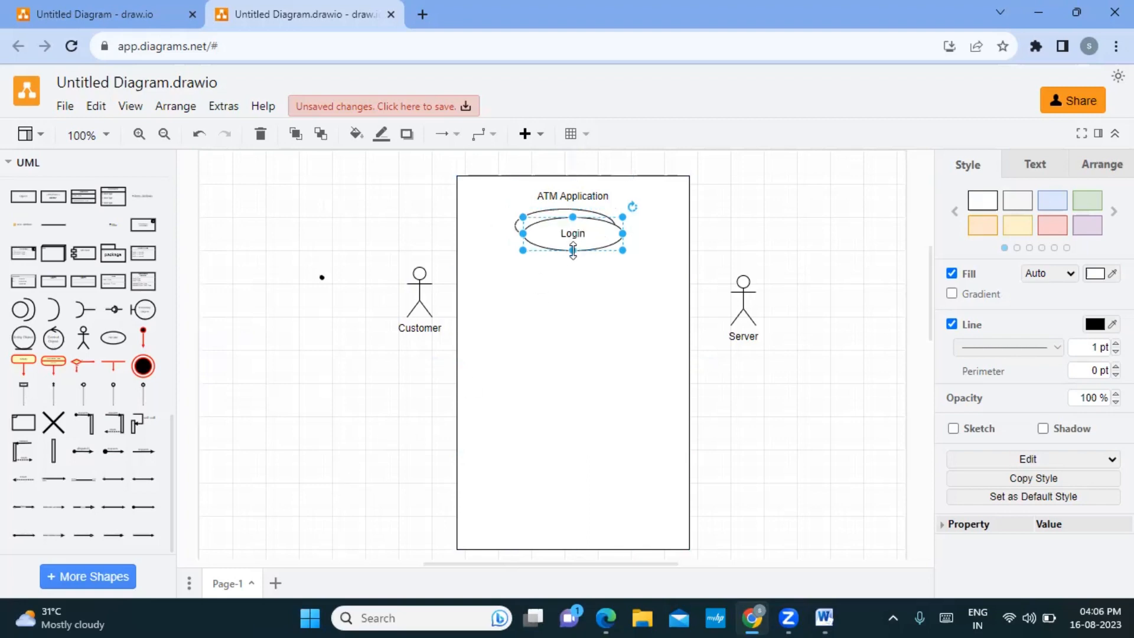
Place a copy of the Login ellipse below and to its left, label it "Enter the UN" and narrow it to 80 x 40.
drag(573, 236, 527, 275)
double_click(527, 275)
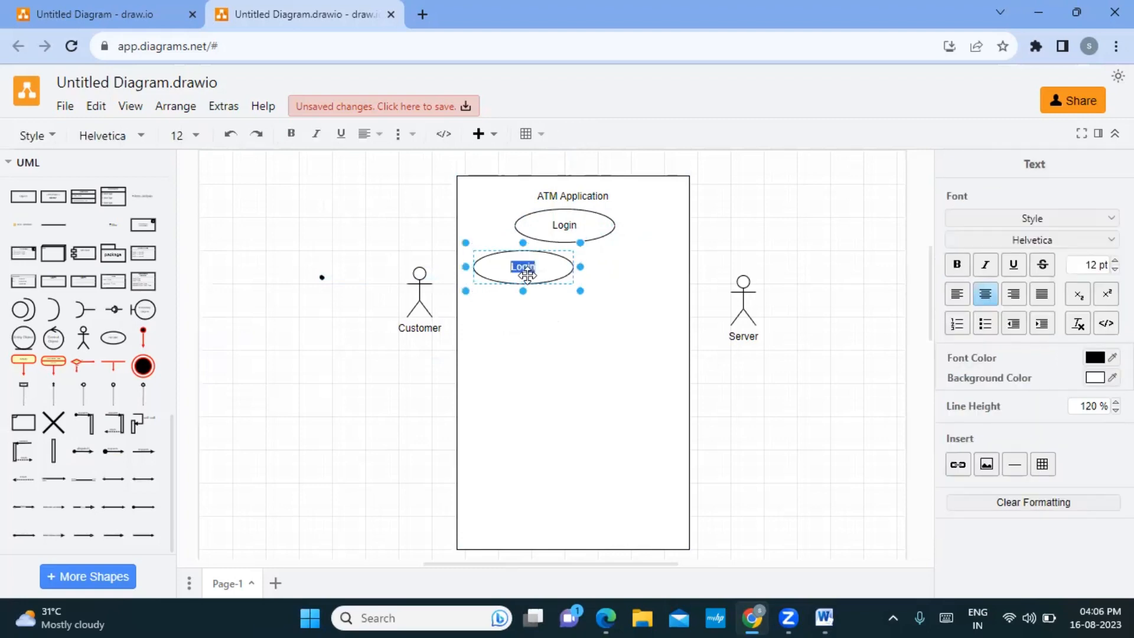
text(Enter the UN)
click(544, 306)
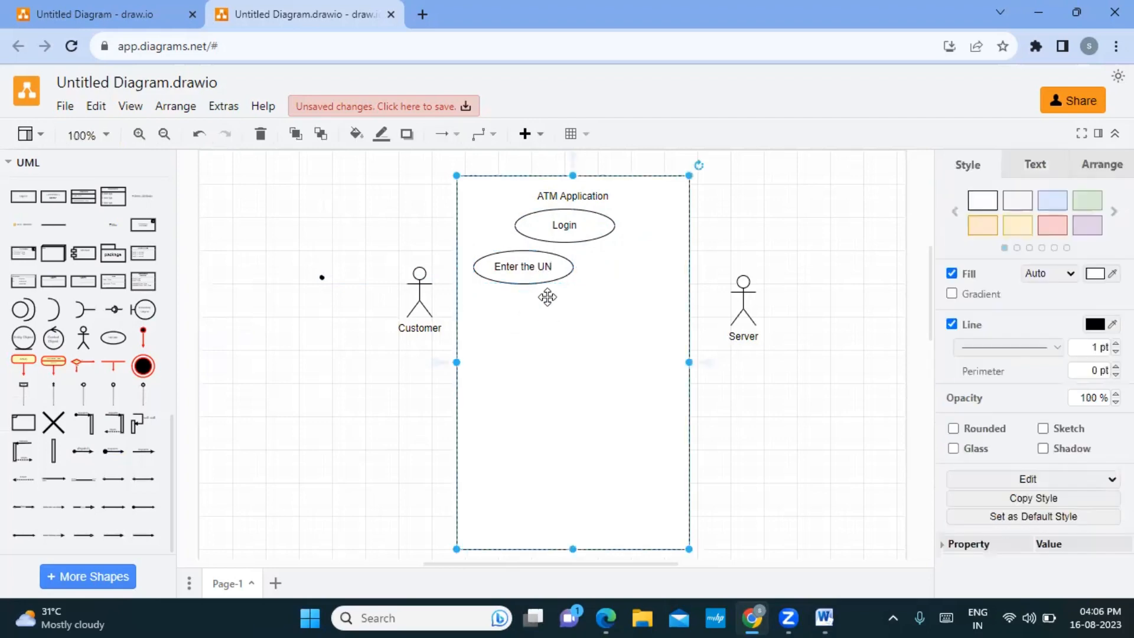
click(544, 275)
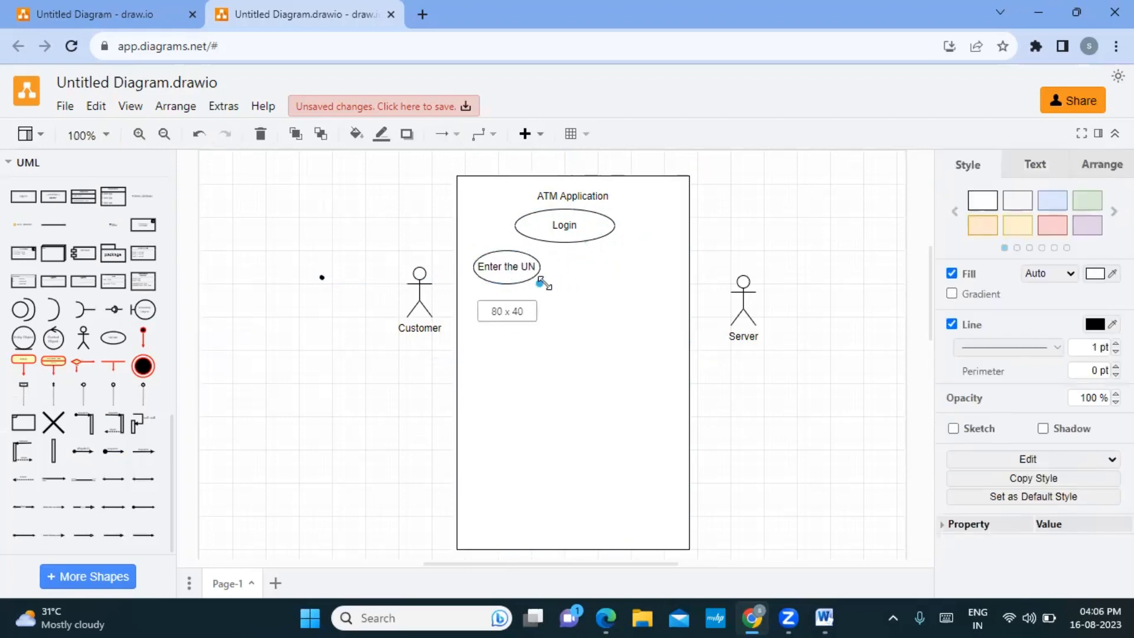
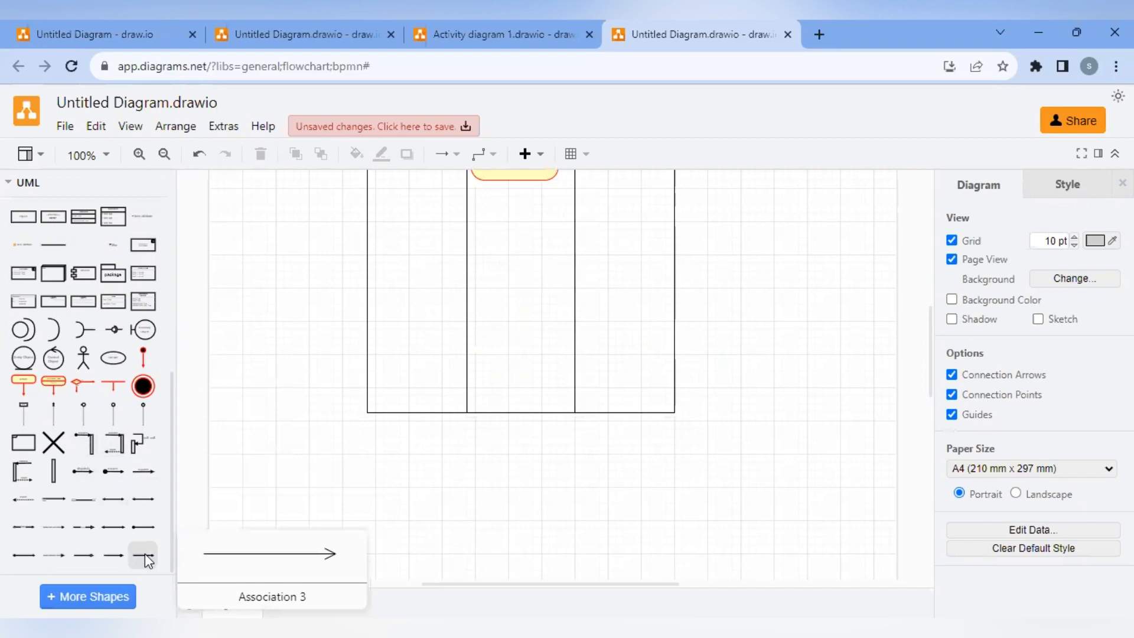
Add an Association 3 arrow running from the right side of the lower Activity in Lane 2 into Lane 3.
drag(145, 555, 426, 334)
scroll(416, 384, up, 4)
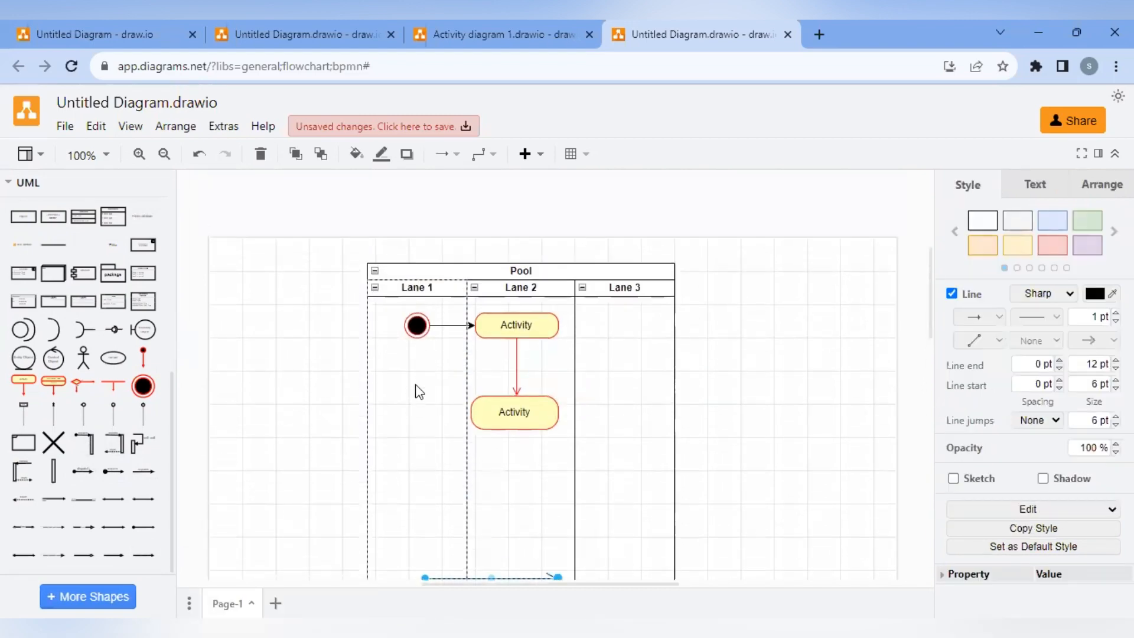
scroll(416, 392, down, 3)
drag(491, 412, 624, 238)
key(ctrl+z)
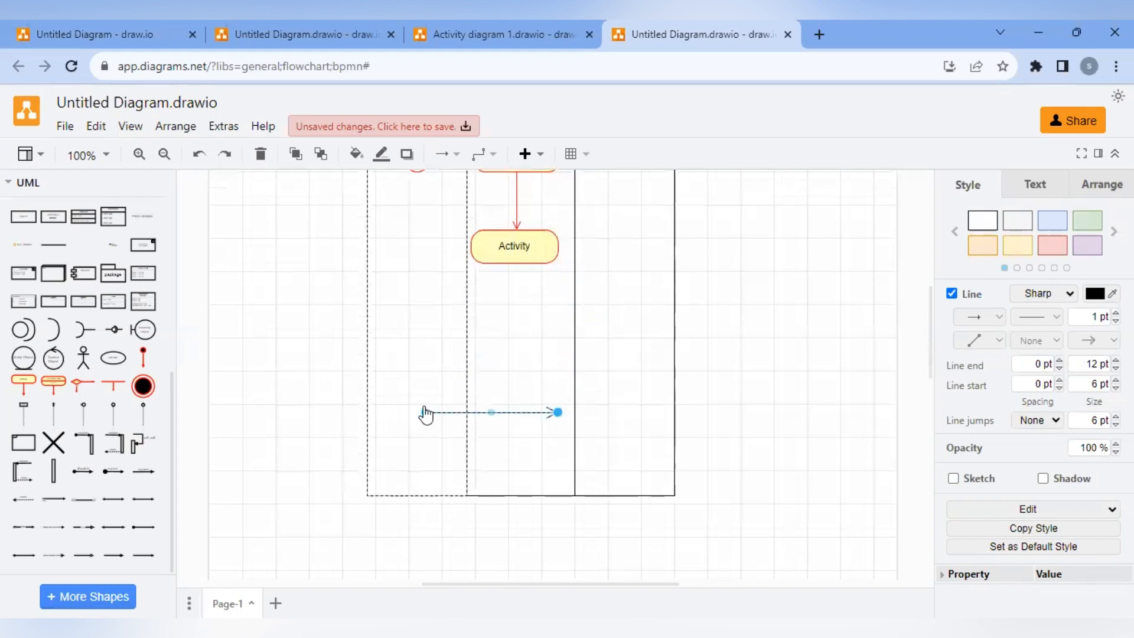
drag(425, 412, 558, 246)
drag(558, 412, 616, 246)
click(629, 300)
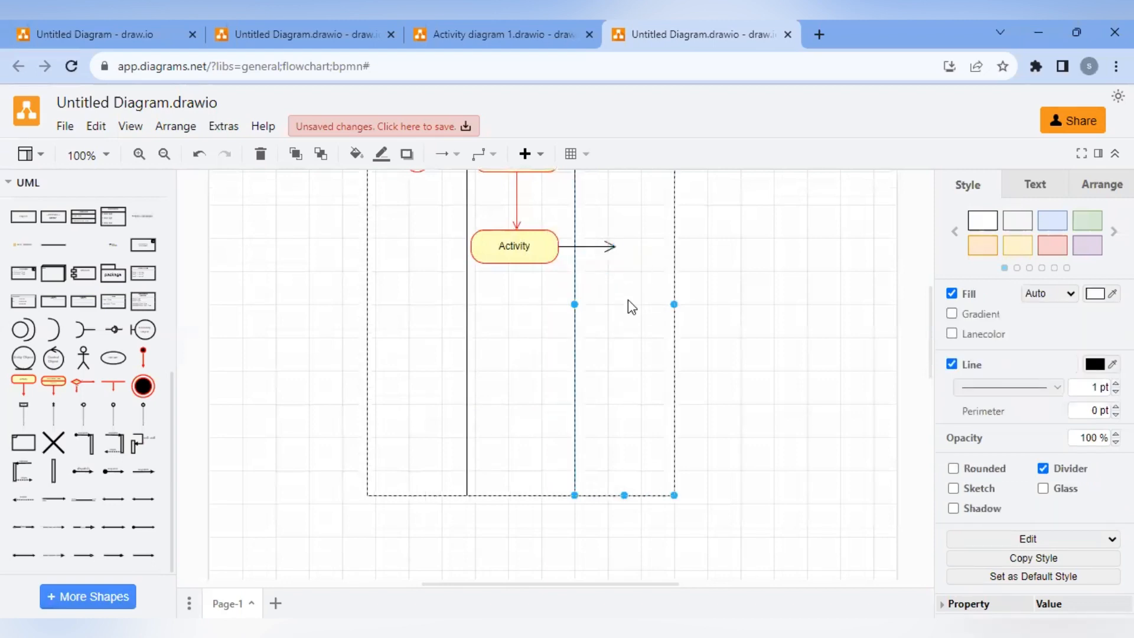
Recolour the red connector between the two Lane 2 activities to near-black, RGB 35, 26, 26.
scroll(628, 299, up, 3)
click(517, 373)
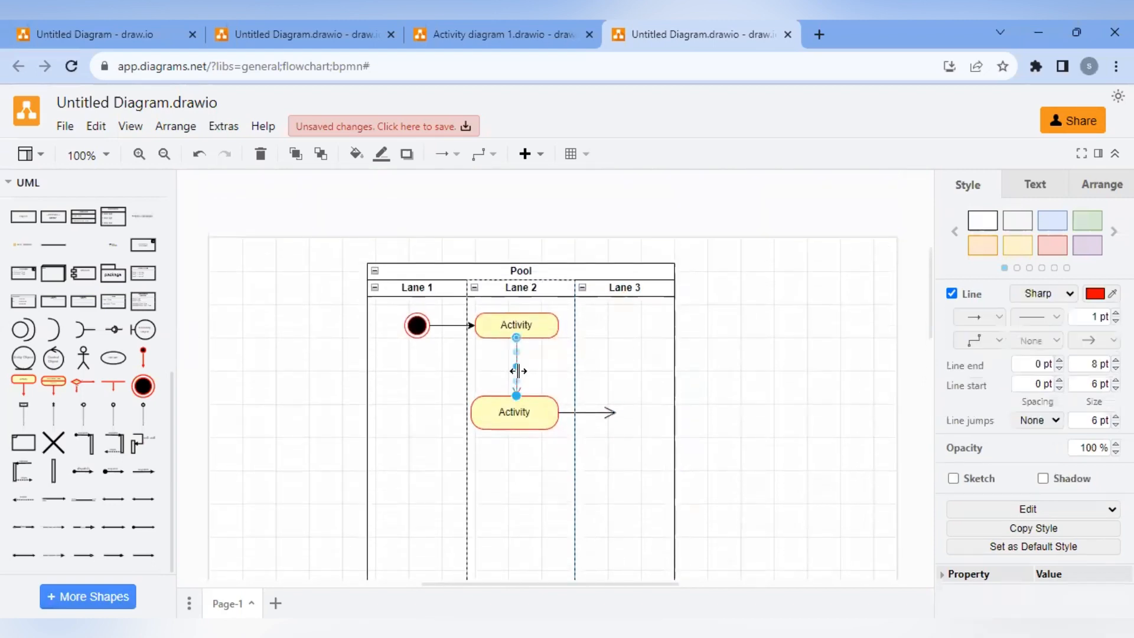
click(1111, 294)
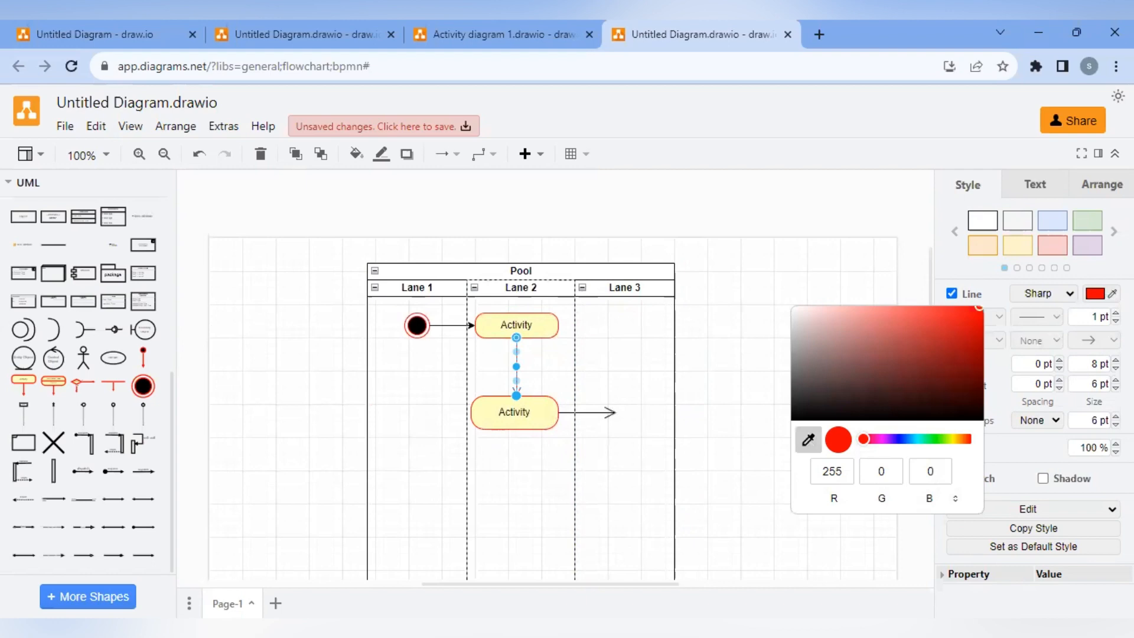
click(672, 461)
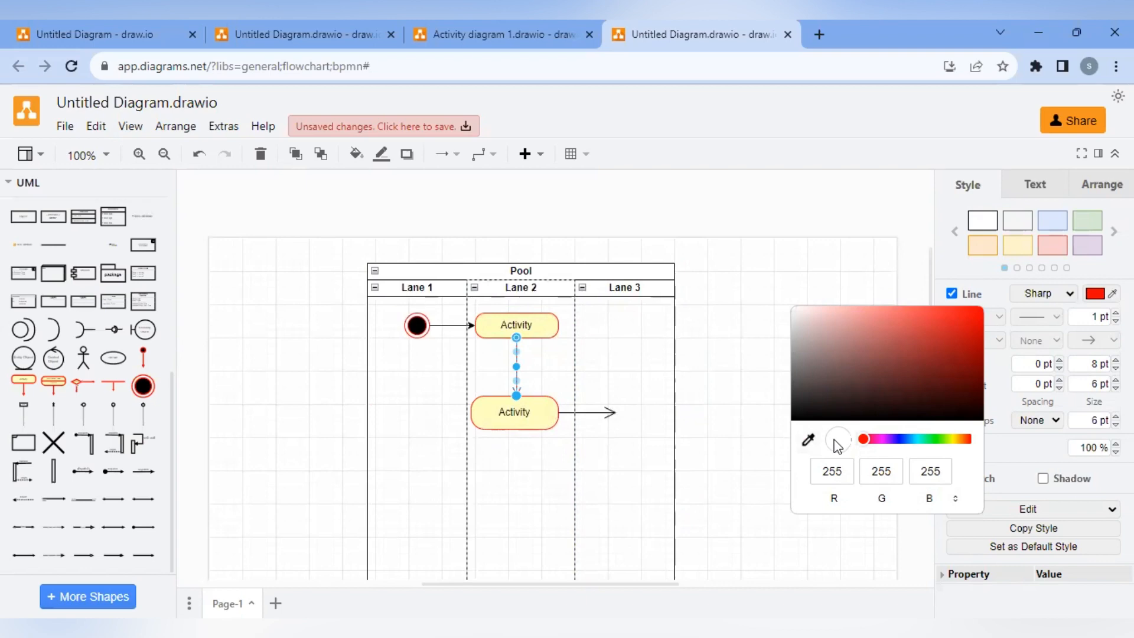
click(809, 444)
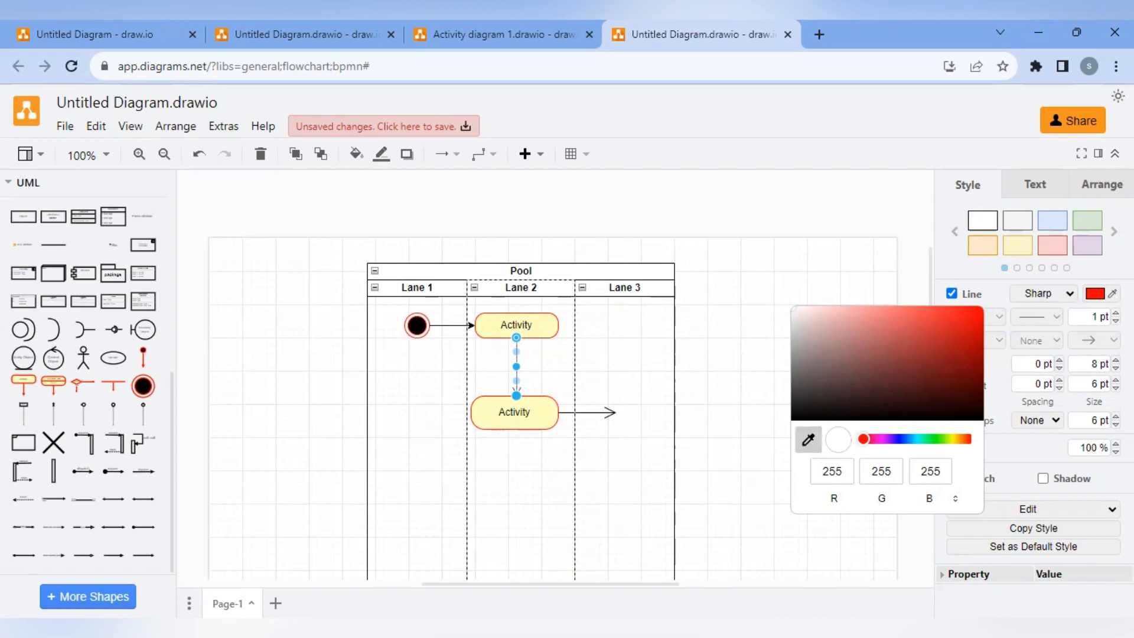
click(841, 403)
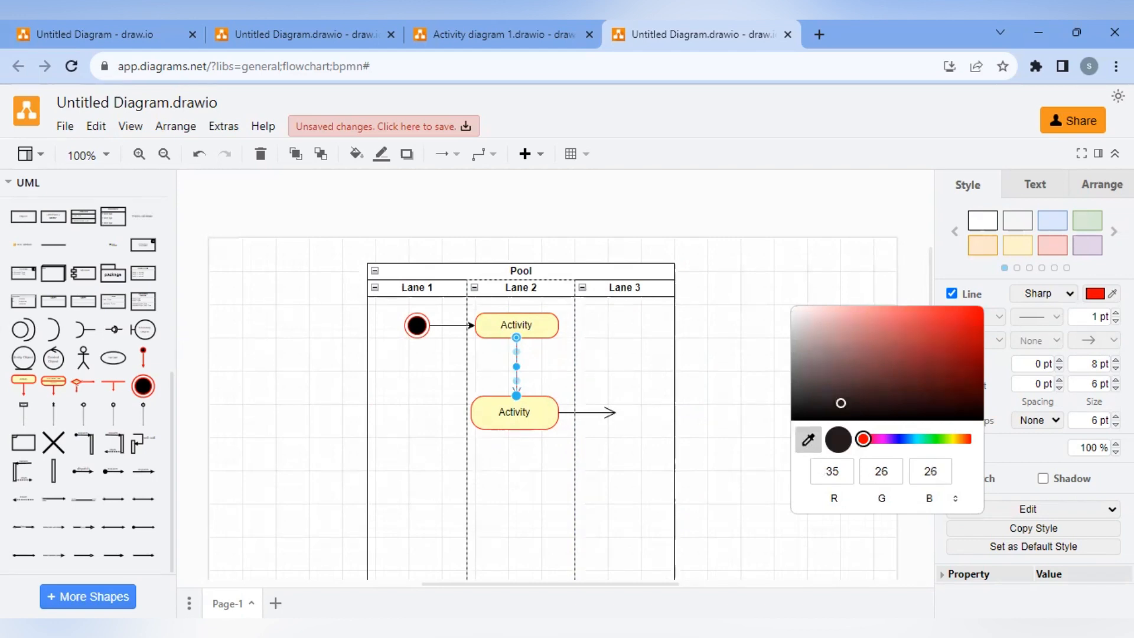
click(786, 449)
click(635, 370)
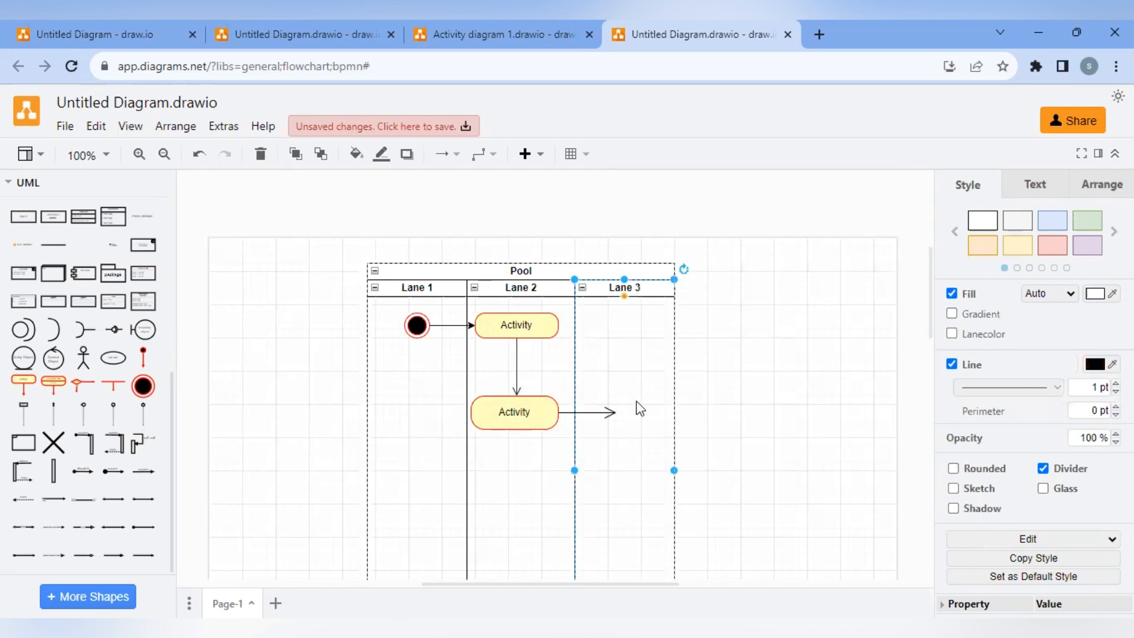
scroll(591, 406, down, 2)
scroll(431, 396, down, 3)
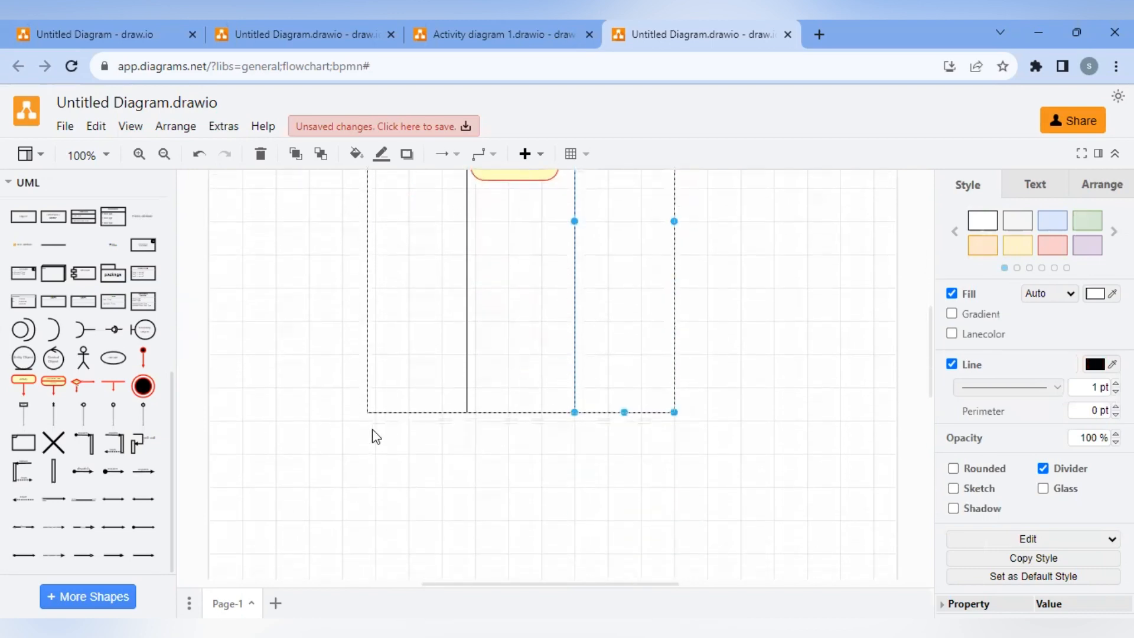
scroll(621, 367, up, 5)
scroll(744, 378, down, 3)
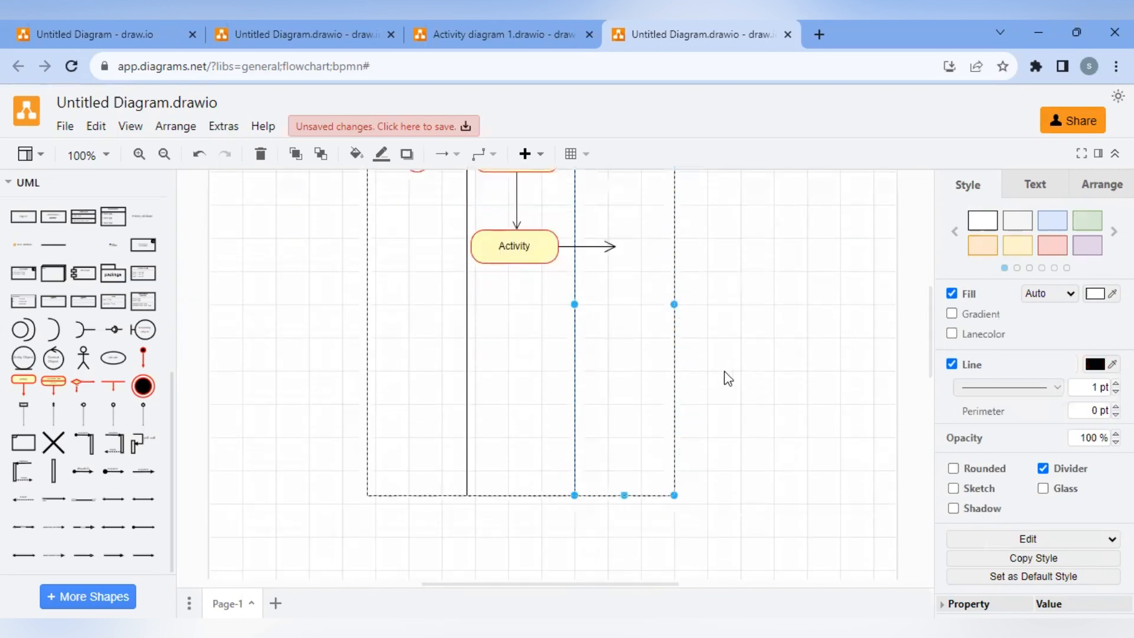
scroll(728, 378, down, 1)
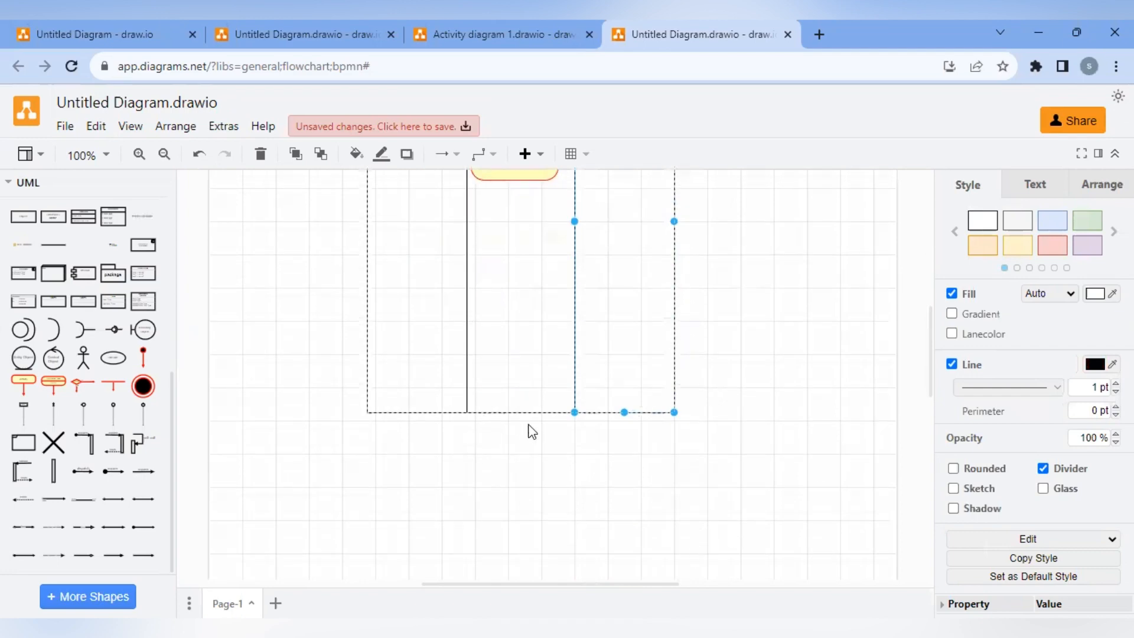
scroll(615, 329, up, 2)
scroll(615, 342, down, 2)
scroll(778, 422, up, 4)
scroll(778, 422, down, 2)
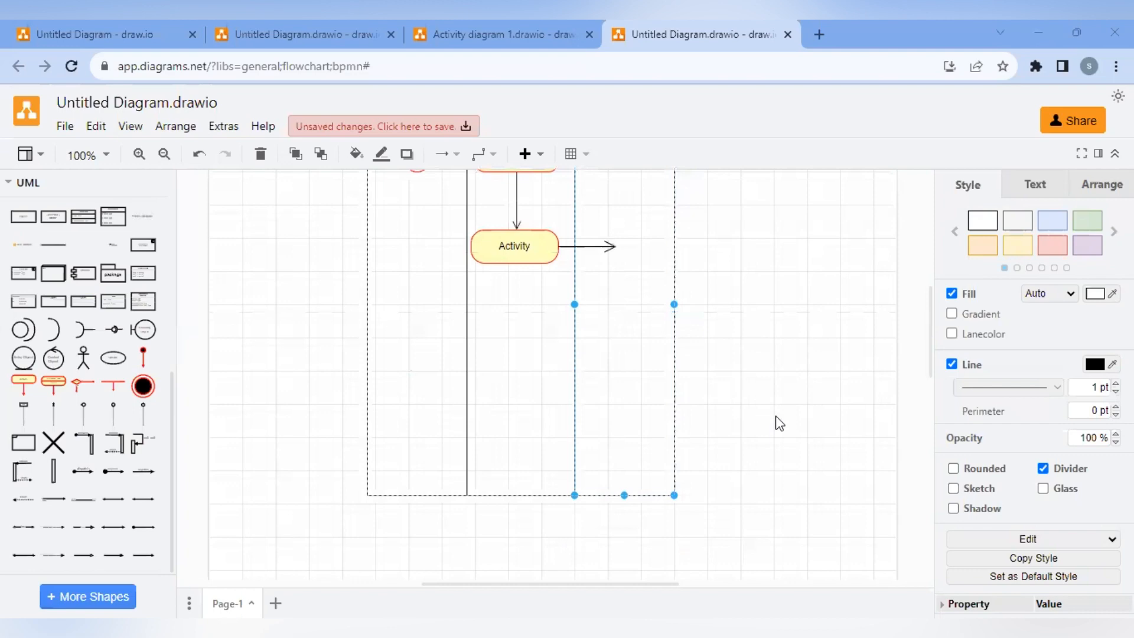
Create a new blank diagram, keeping the name Untitled Diagram.drawio and the XML file format.
click(65, 127)
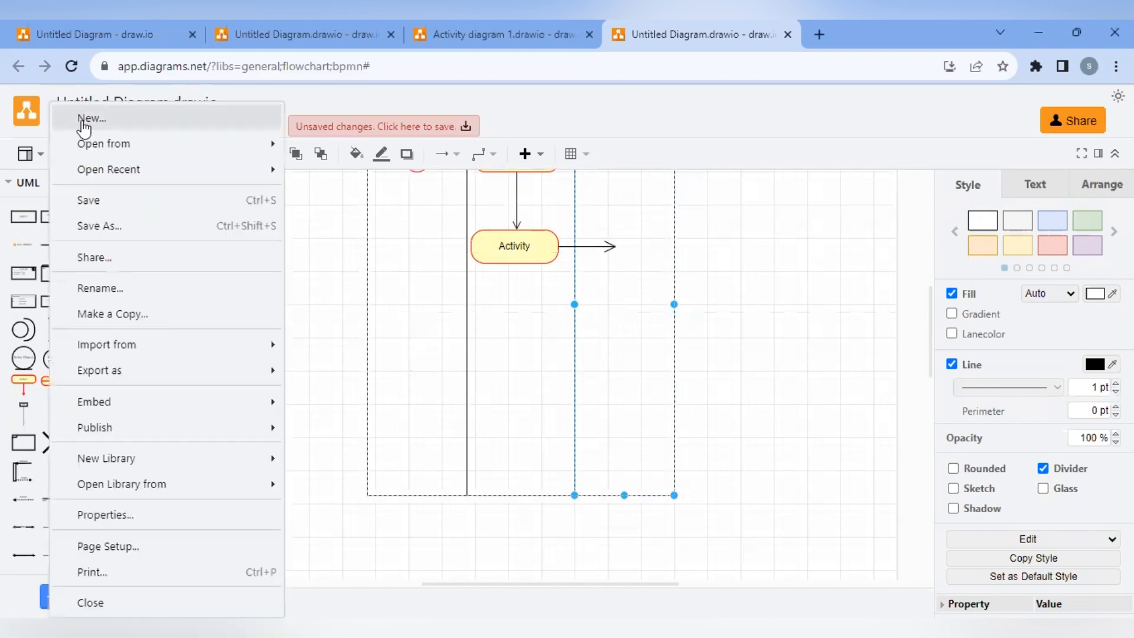
click(83, 126)
click(476, 273)
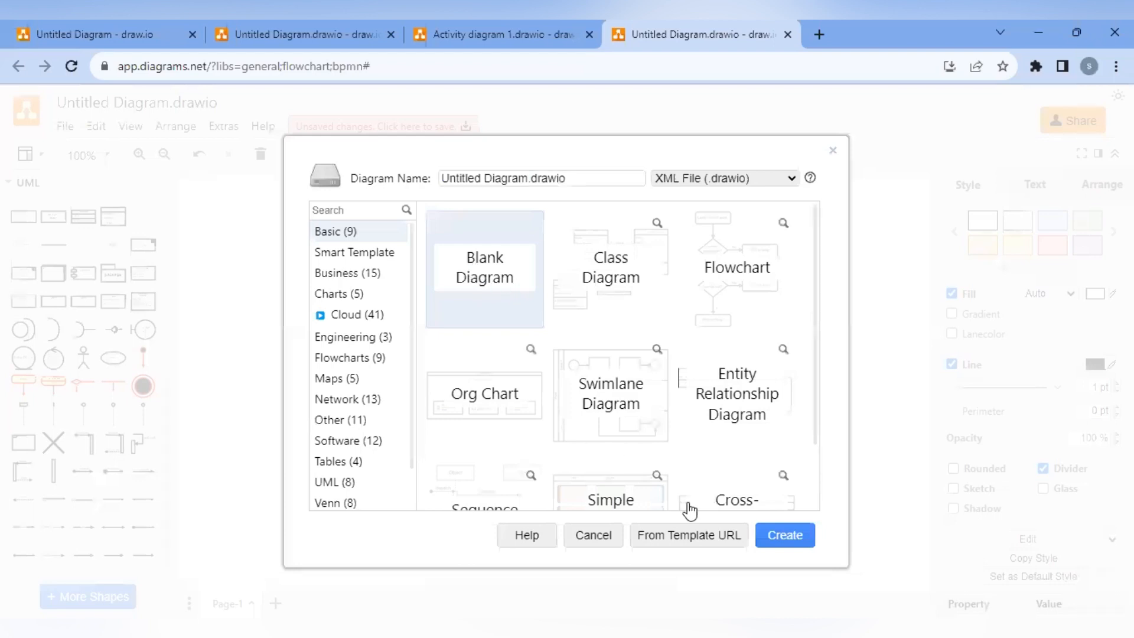
click(777, 538)
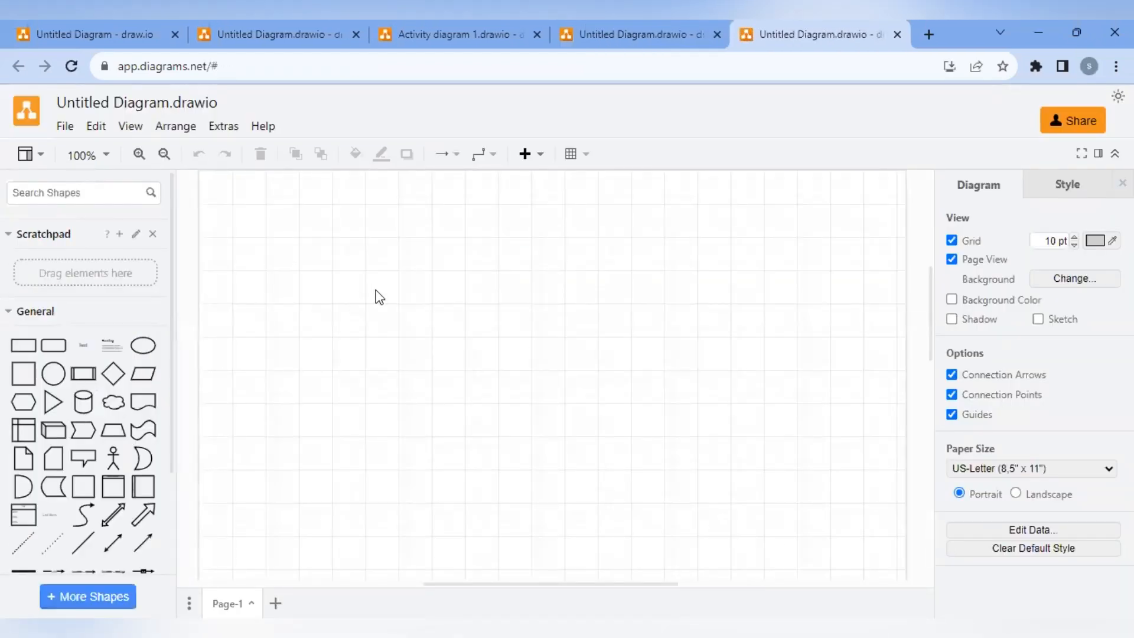
Expand the UML shape library and place a Boundary Object near the page's upper-left corner, keeping its default text.
scroll(54, 355, down, 3)
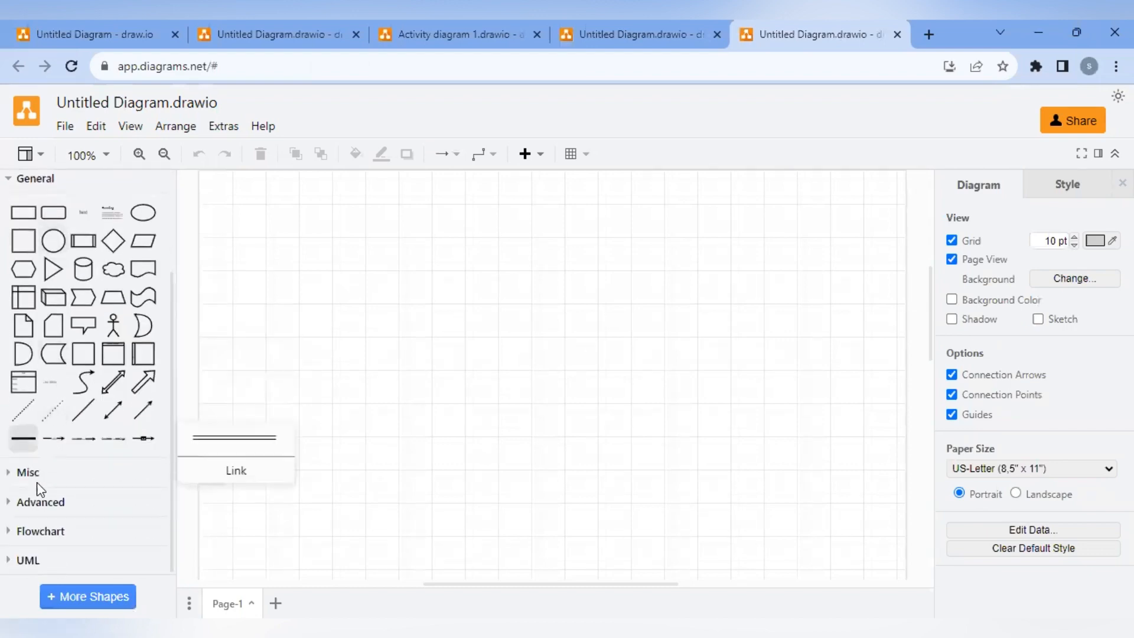
click(27, 560)
scroll(46, 467, down, 4)
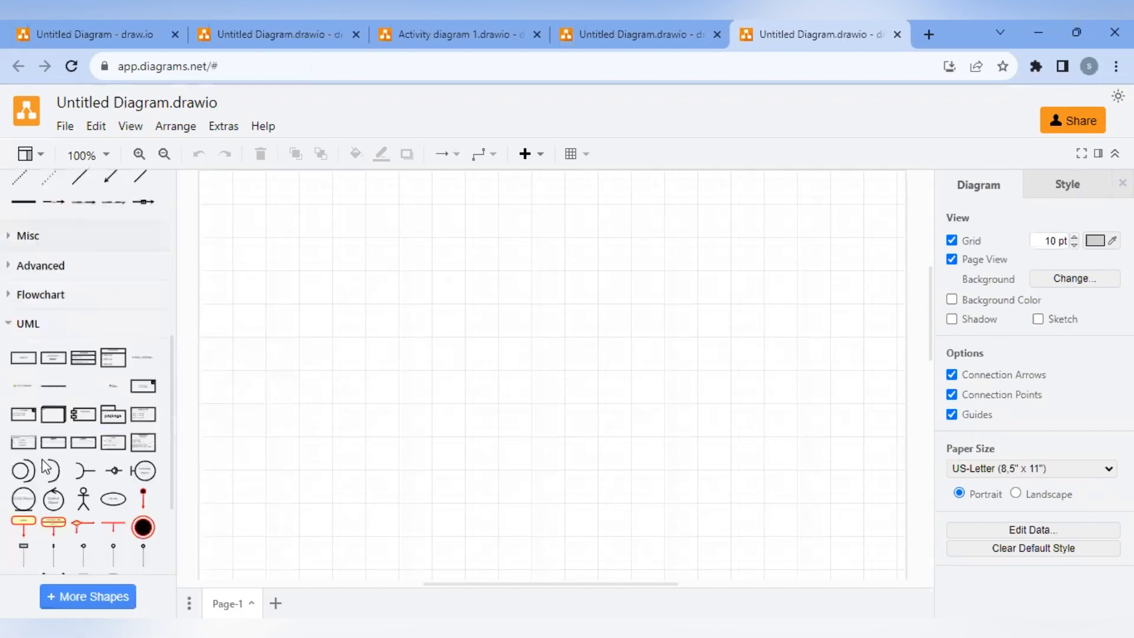
scroll(46, 467, down, 3)
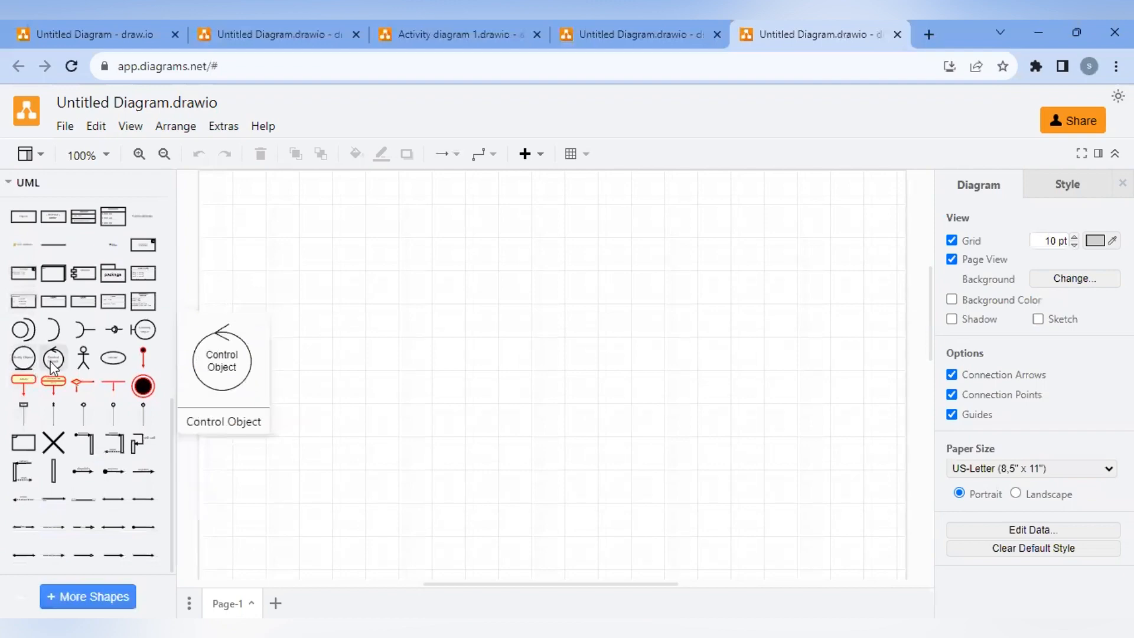
mouse_move(142, 340)
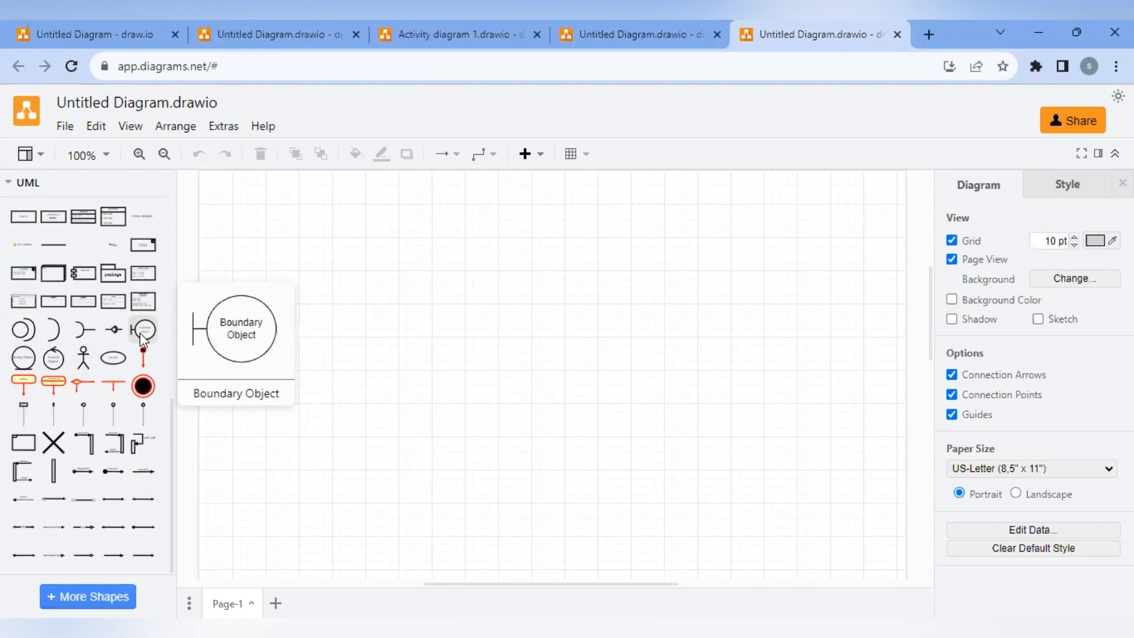
drag(141, 337, 276, 221)
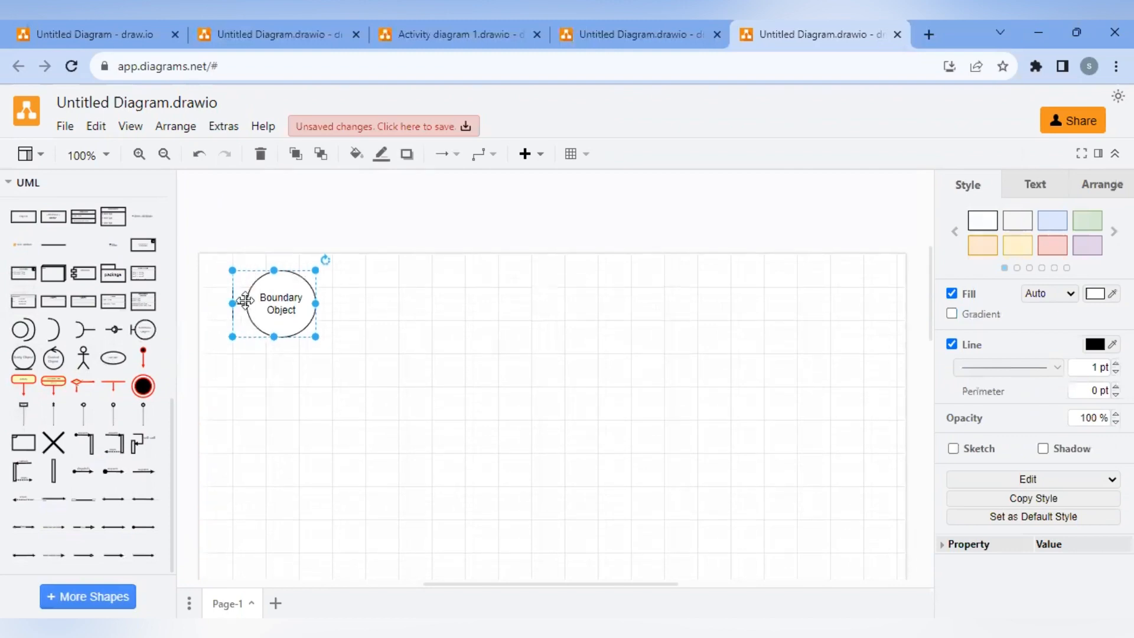
double_click(277, 308)
click(414, 386)
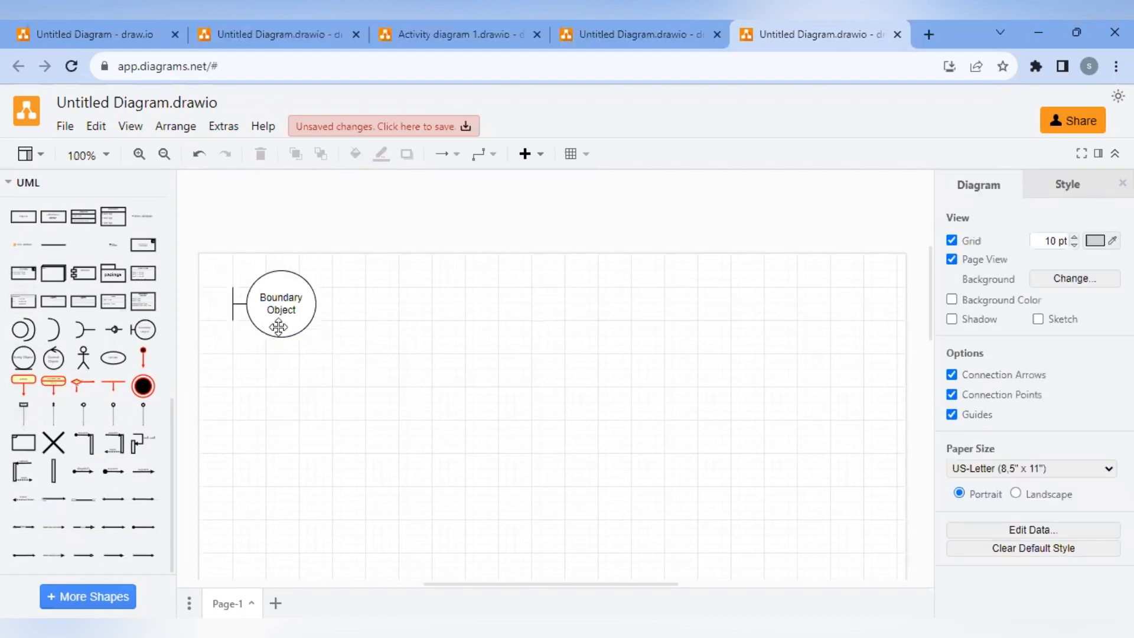
scroll(279, 327, down, 3)
mouse_move(42, 387)
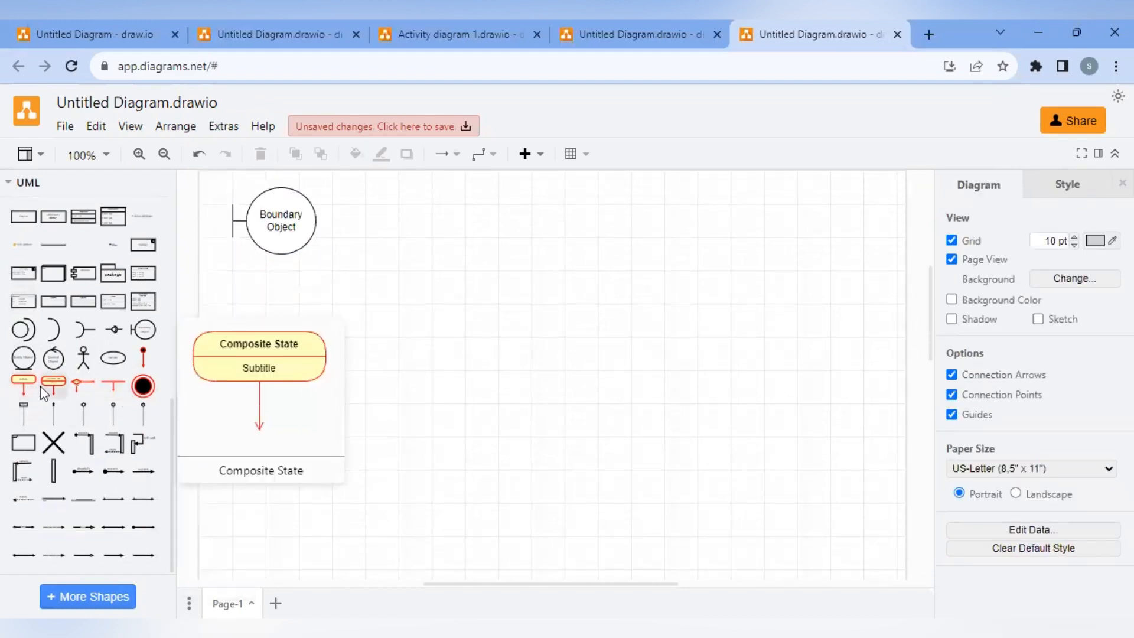
mouse_move(19, 441)
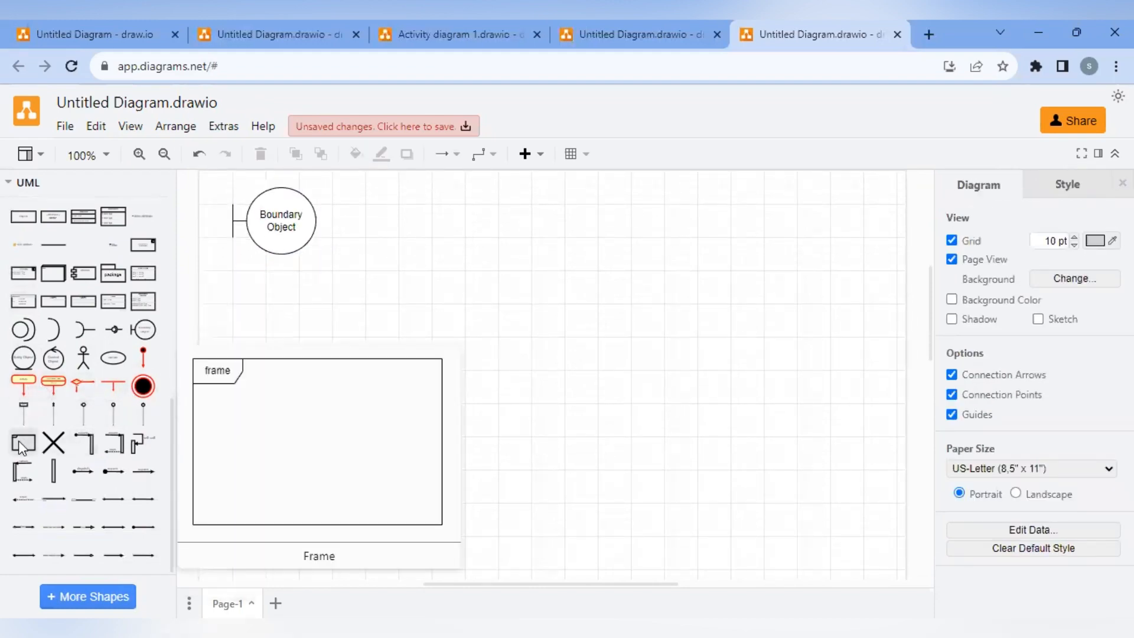
mouse_move(118, 456)
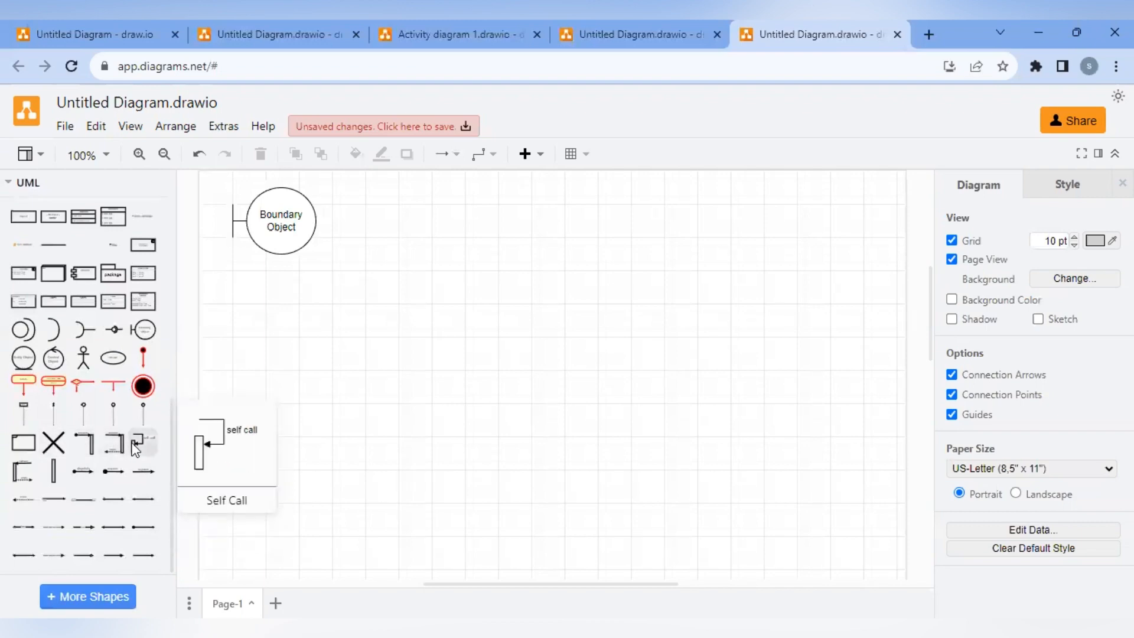
mouse_move(147, 360)
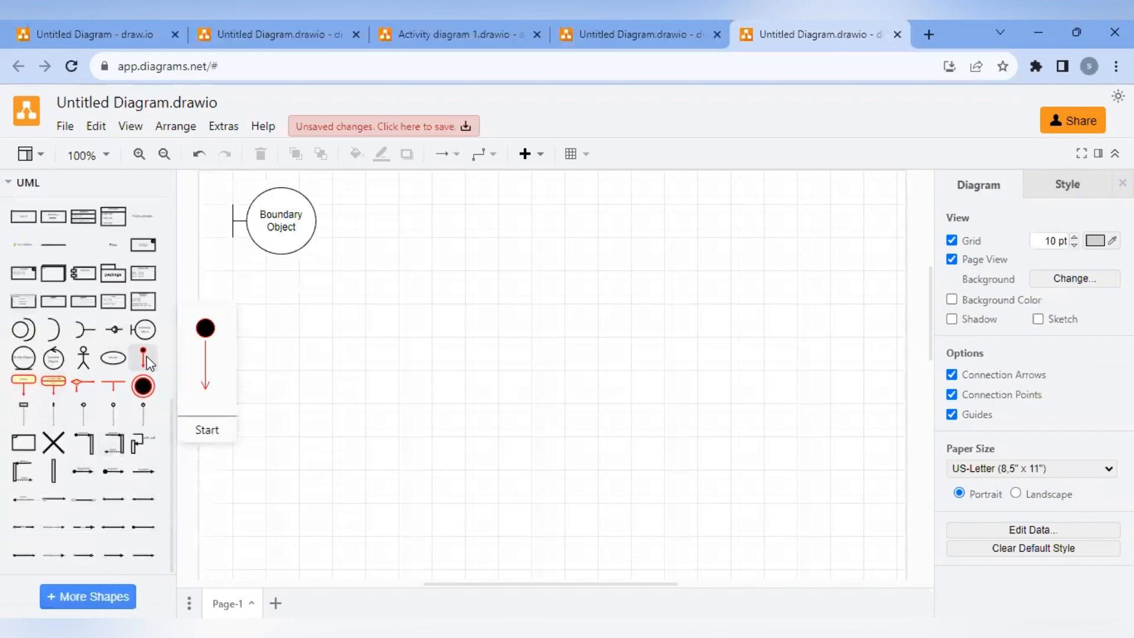
Place a Class 3 shape directly below the Boundary Object and title it Emp Login BC.
mouse_move(146, 341)
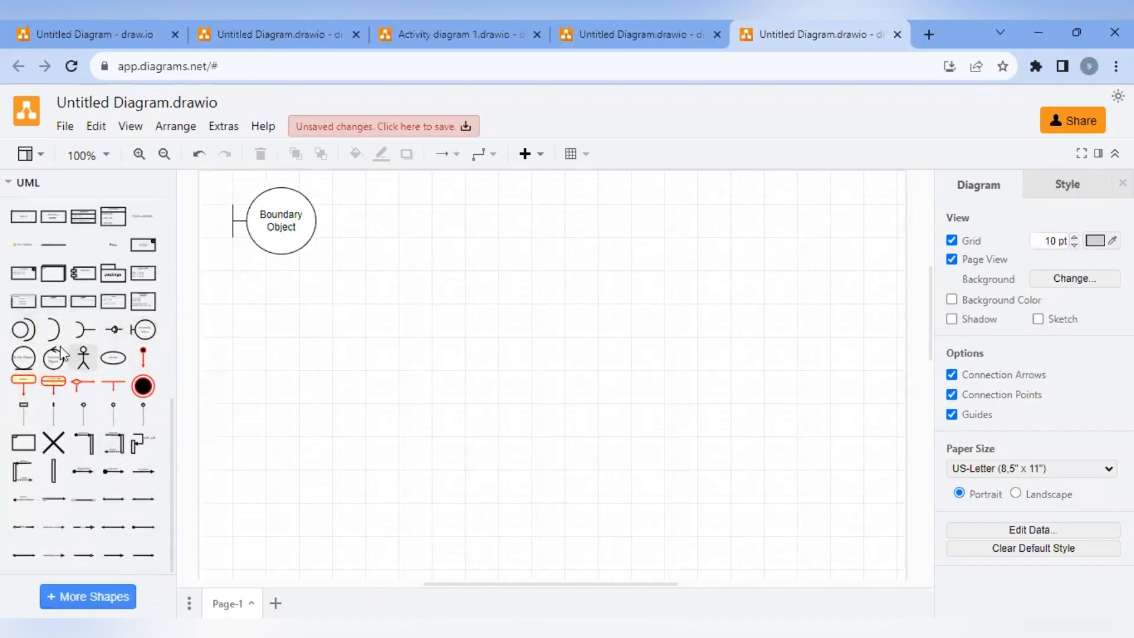
mouse_move(83, 304)
mouse_move(49, 296)
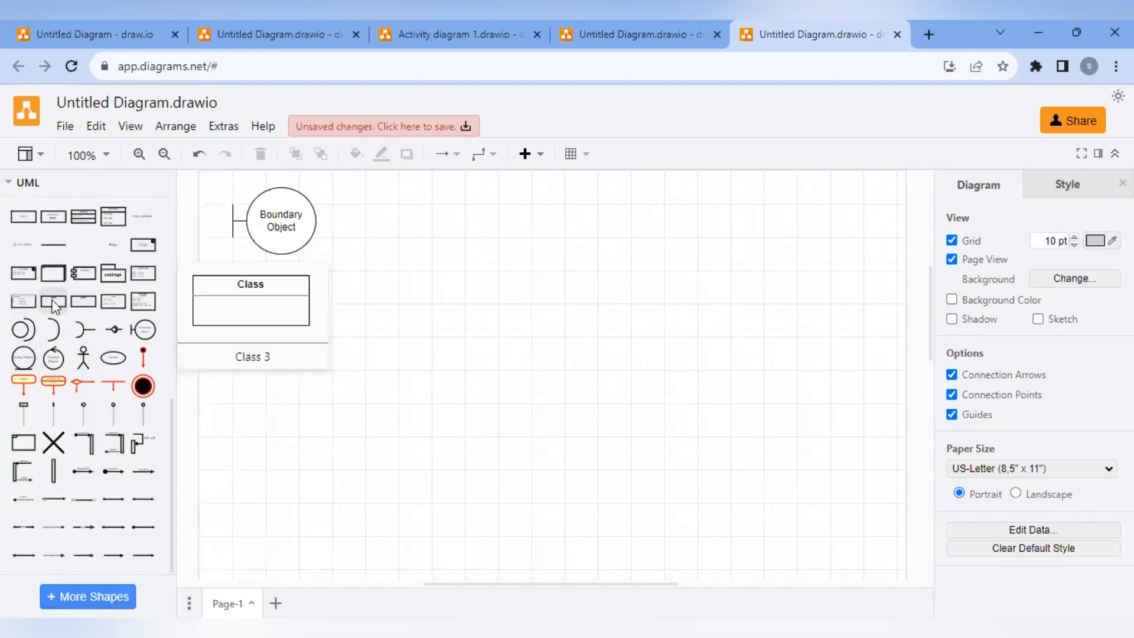
drag(54, 304, 232, 263)
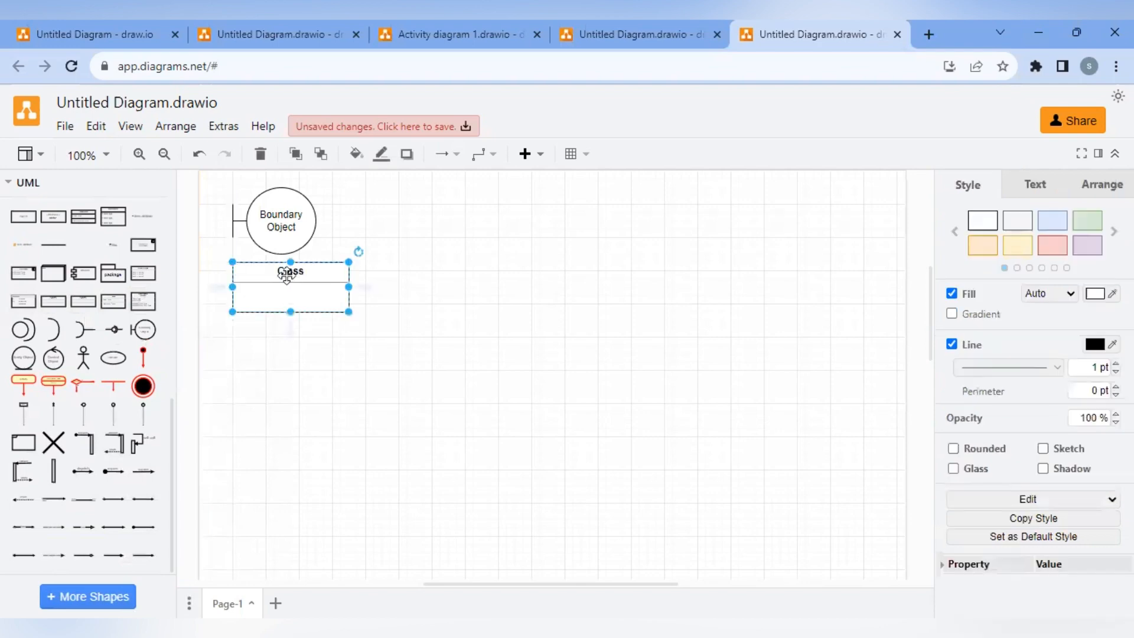
double_click(286, 275)
text(E)
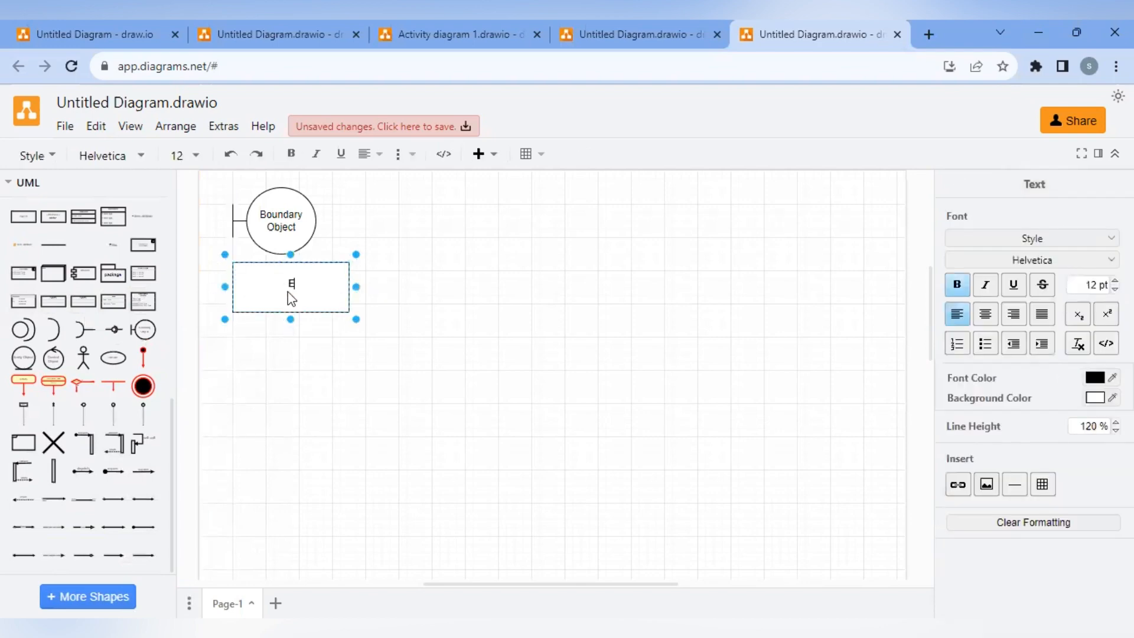
text(mp Login BC)
click(358, 368)
click(270, 296)
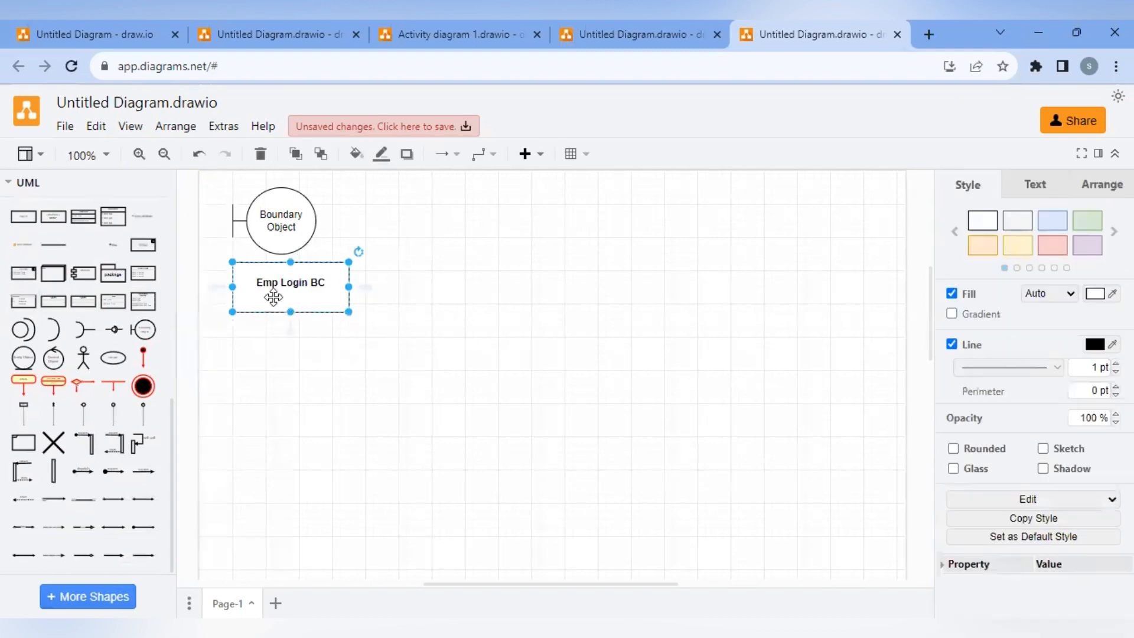
Delete the Emp Login BC class shape below the Boundary Object.
scroll(409, 389, down, 2)
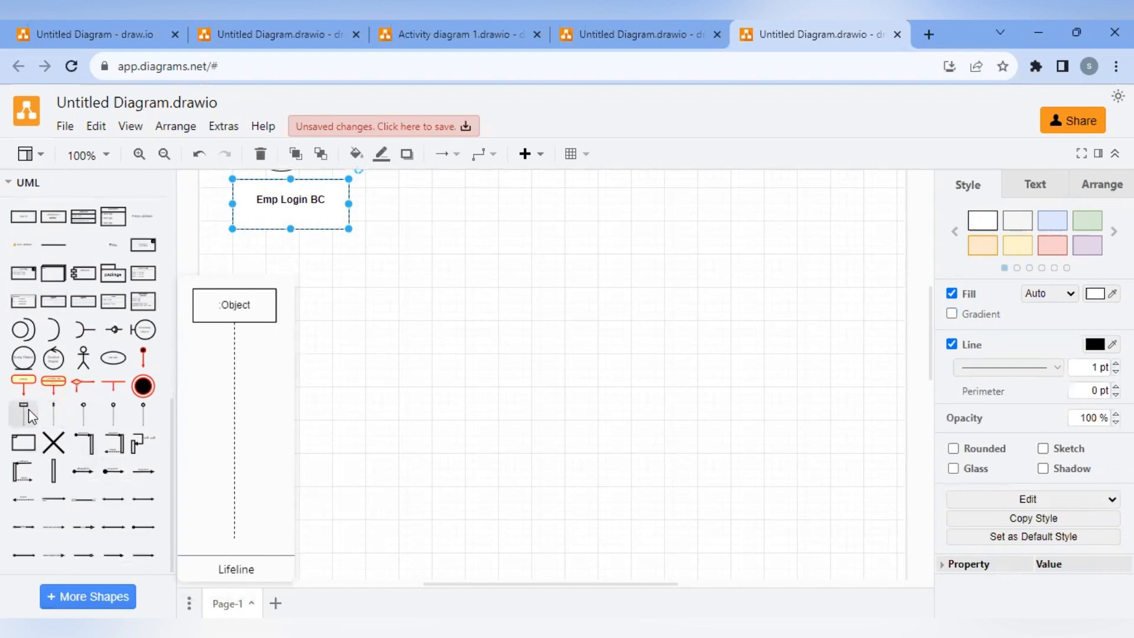
scroll(392, 383, up, 2)
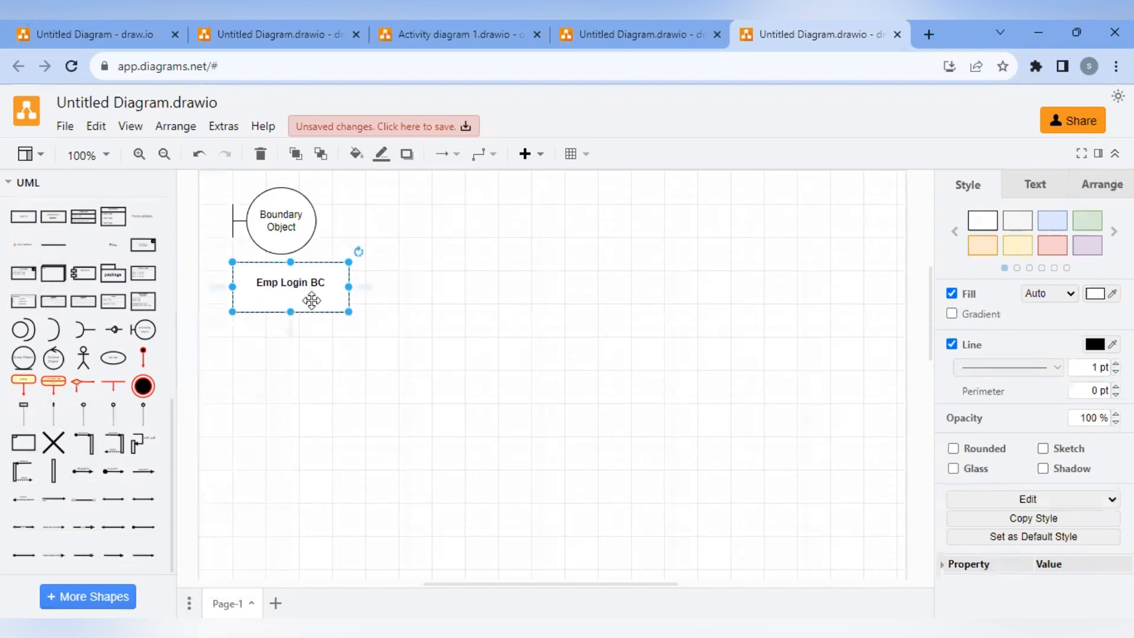
key(Delete)
Replace the Boundary Object with a UML Lifeline positioned near the page's upper-left corner.
drag(24, 414, 244, 261)
click(281, 224)
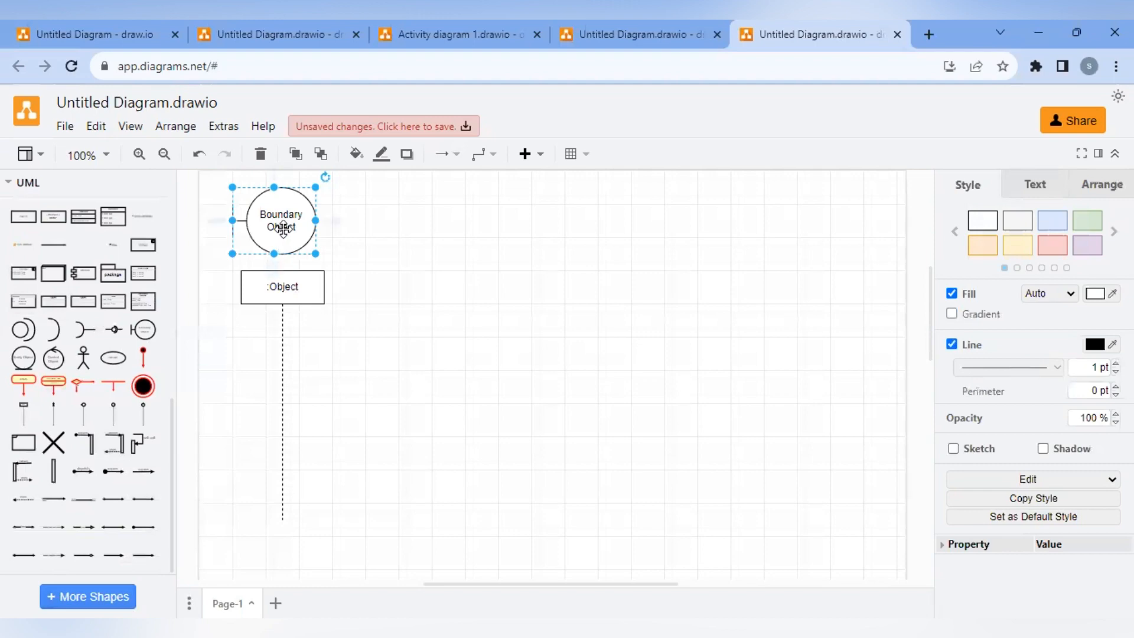
key(Delete)
click(279, 284)
drag(278, 284, 272, 198)
Label the lifeline Emp Login BC and extend its dashed line about a third longer downward.
double_click(273, 201)
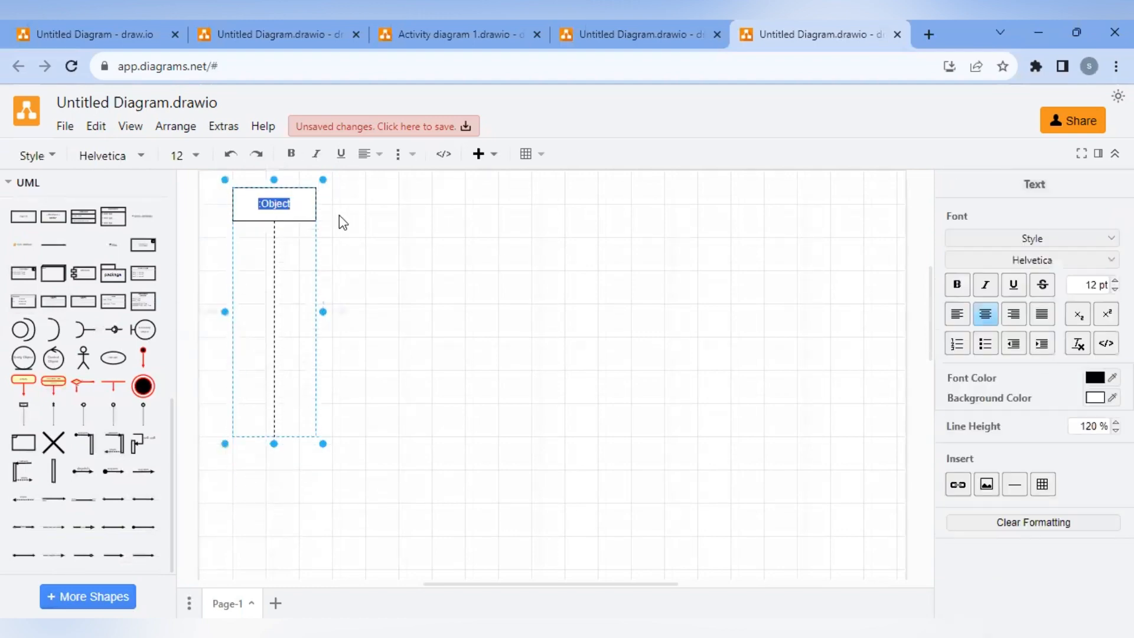
text(Emp Login BC)
click(407, 342)
click(272, 304)
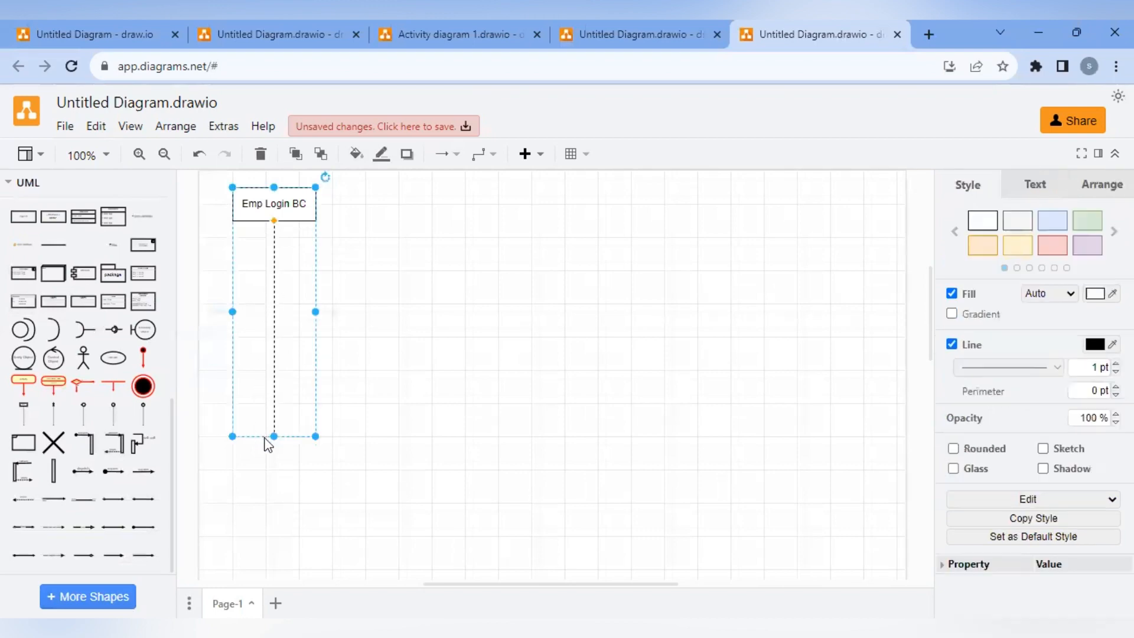
drag(272, 436, 265, 520)
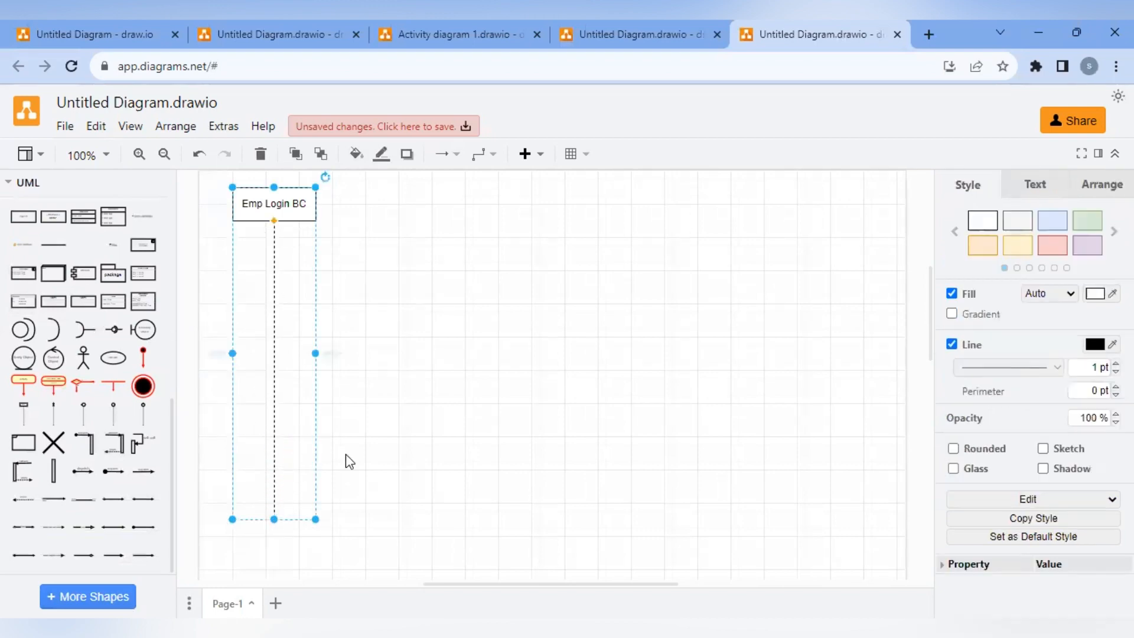
click(526, 410)
Duplicate the Emp Login BC lifeline just to its right, aligned at the same height, and label the copy Login CC.
click(273, 202)
drag(274, 203, 373, 205)
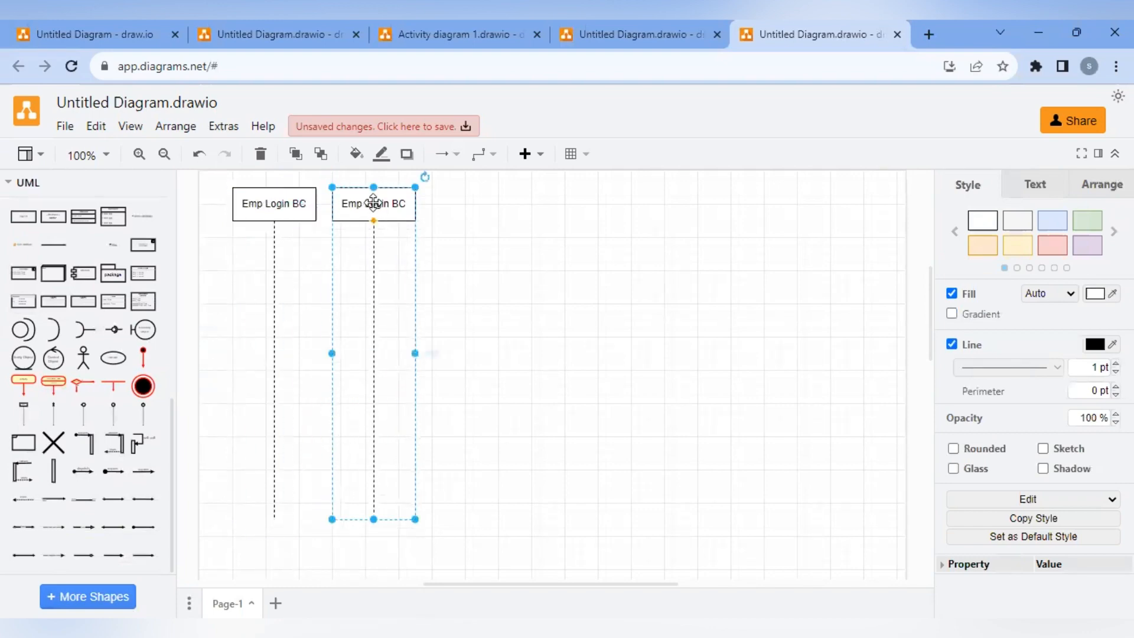
double_click(374, 206)
text(Login CC)
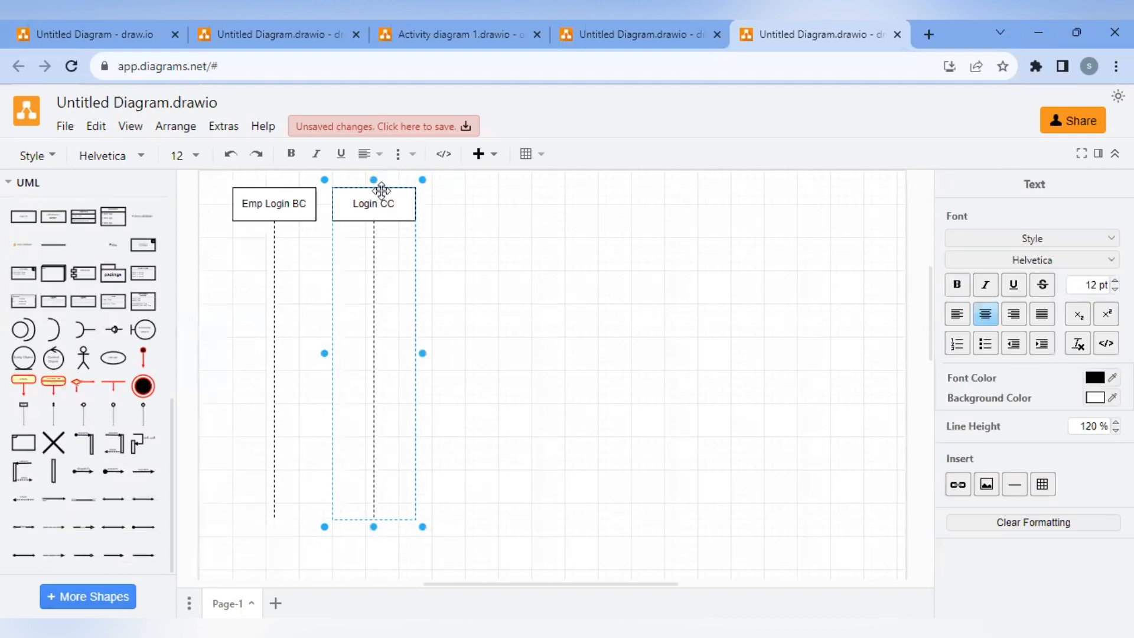
click(451, 251)
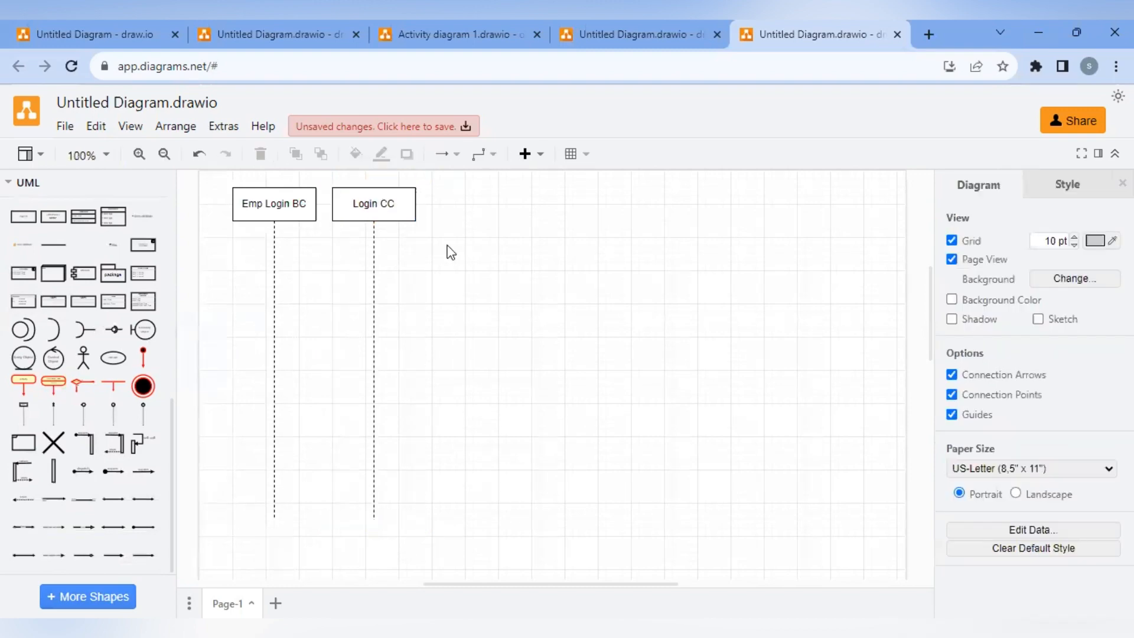
Duplicate the Login CC lifeline with equal spacing to its right and label the copy EMP EC.
click(377, 210)
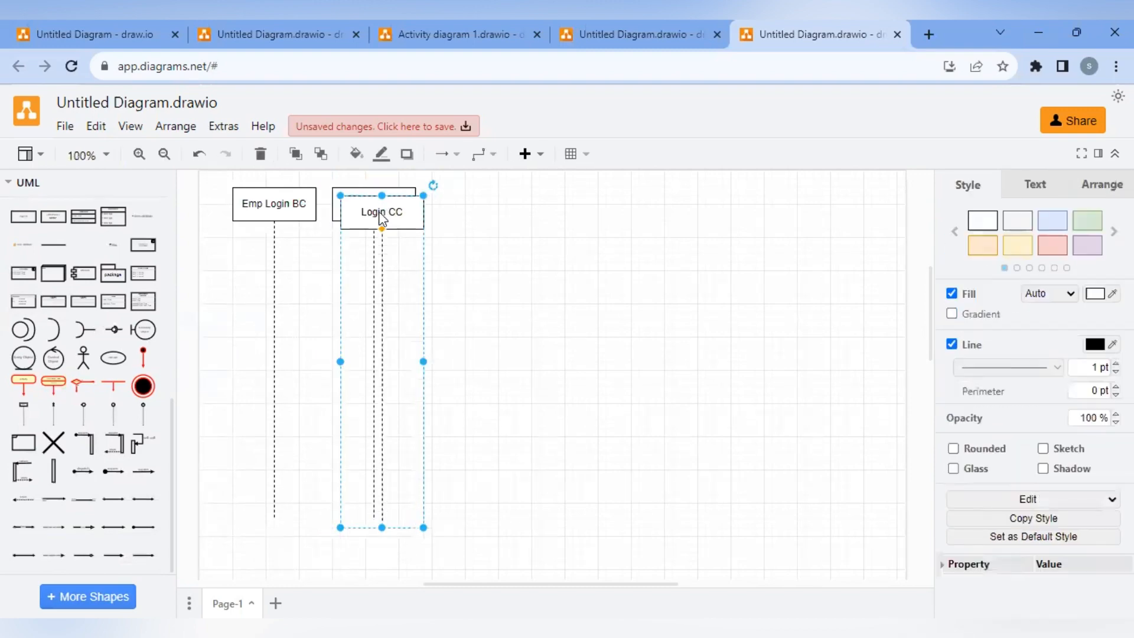
drag(377, 209, 474, 203)
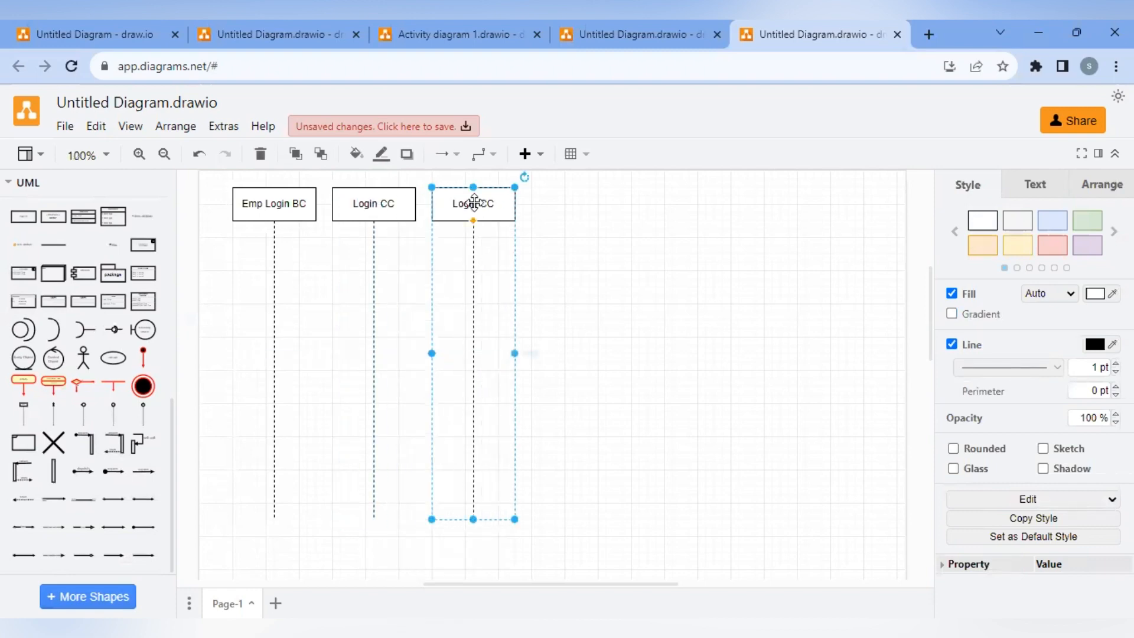
double_click(474, 203)
text(EM)
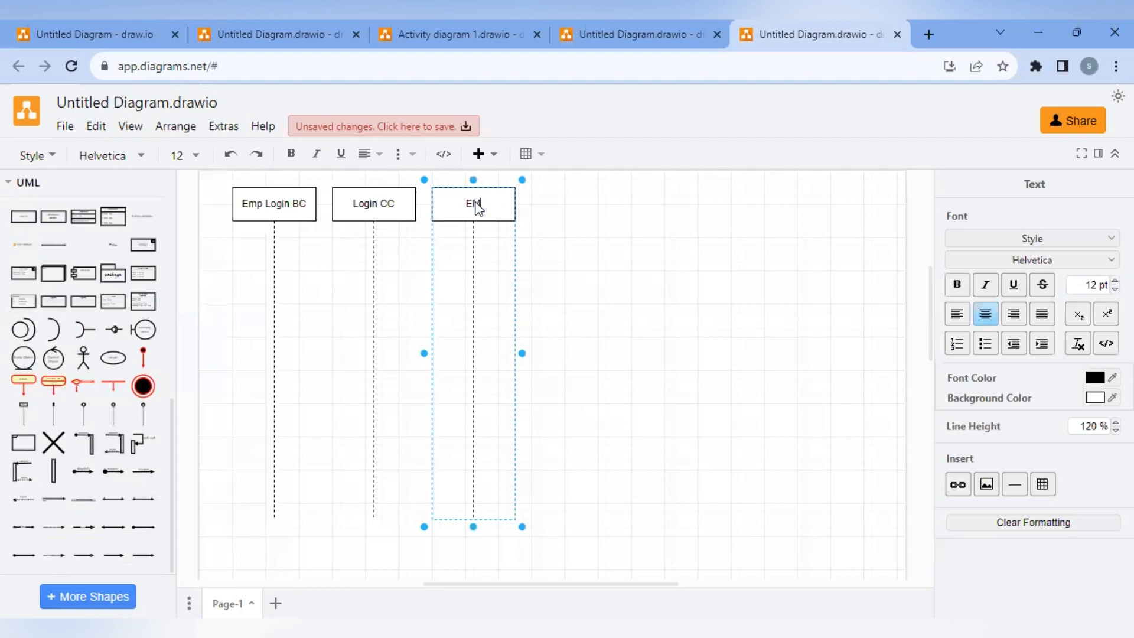
text(P EC)
click(598, 280)
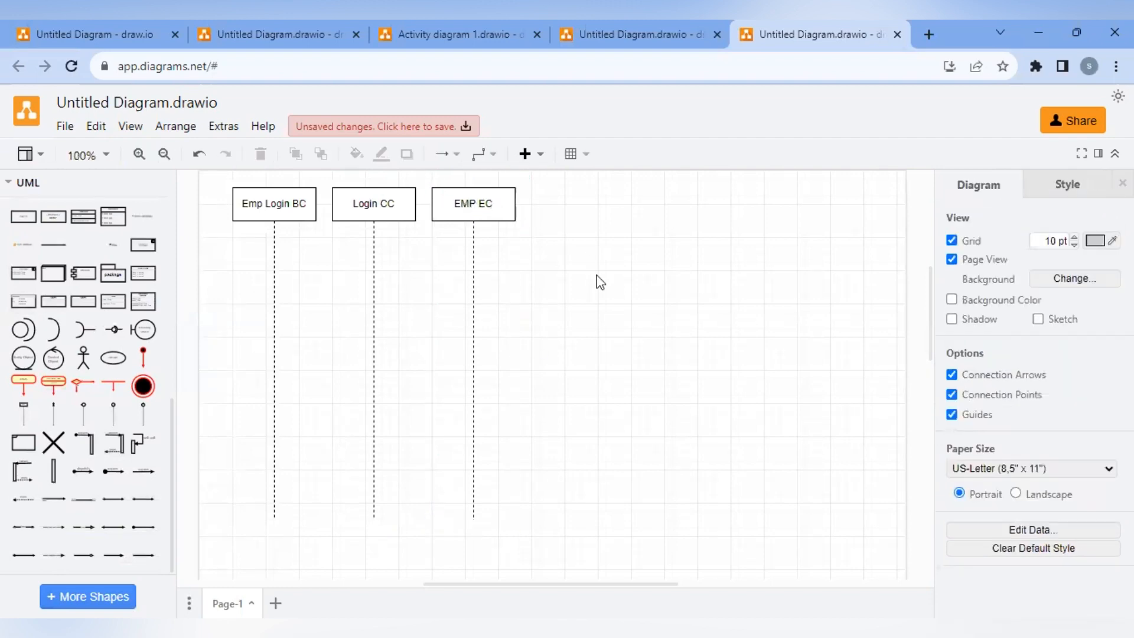
Add a copy of the Emp Login BC lifeline to the right of EMP EC with matching spacing, keeping its label.
click(242, 208)
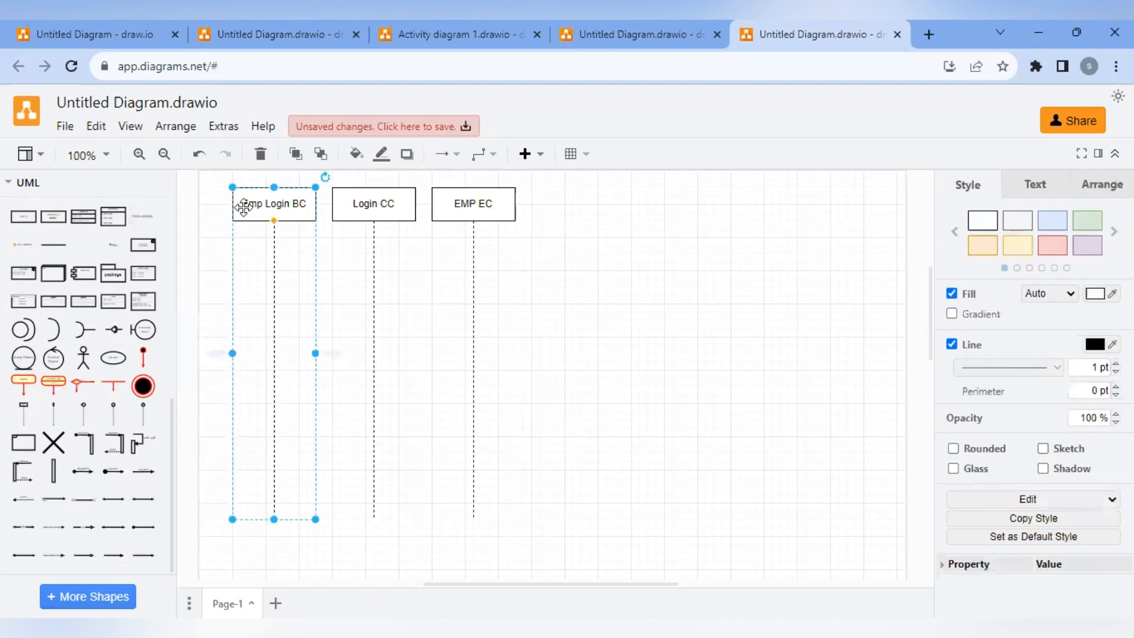
drag(243, 207, 567, 208)
click(702, 288)
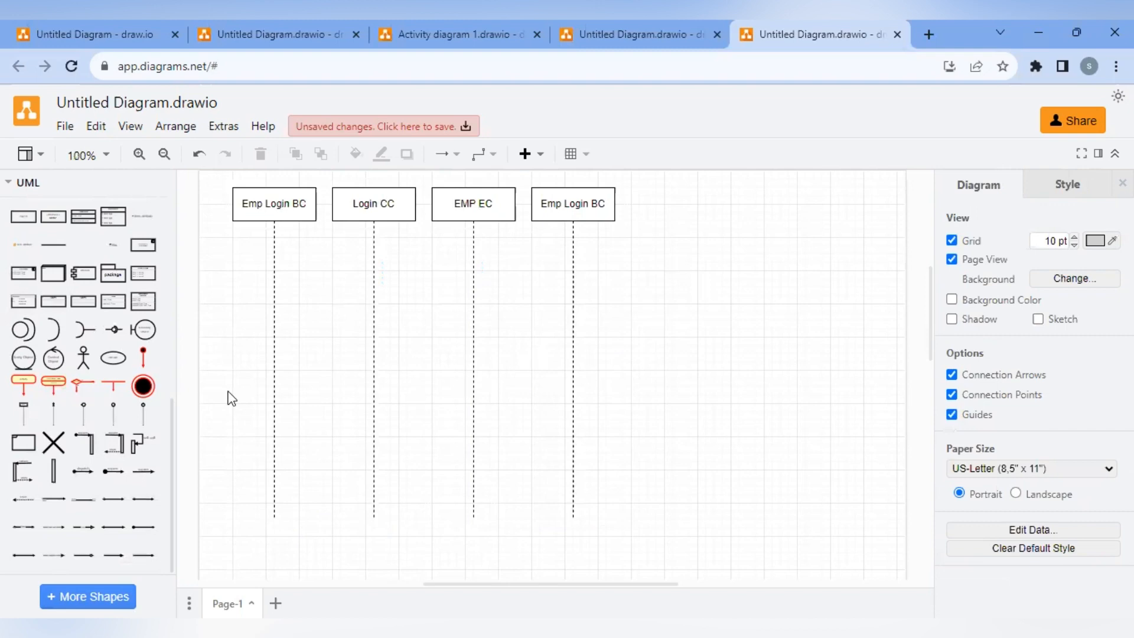
Add a UML Message arrow running from the first Emp Login BC lifeline to the Login CC lifeline, near their upper ends.
mouse_move(123, 455)
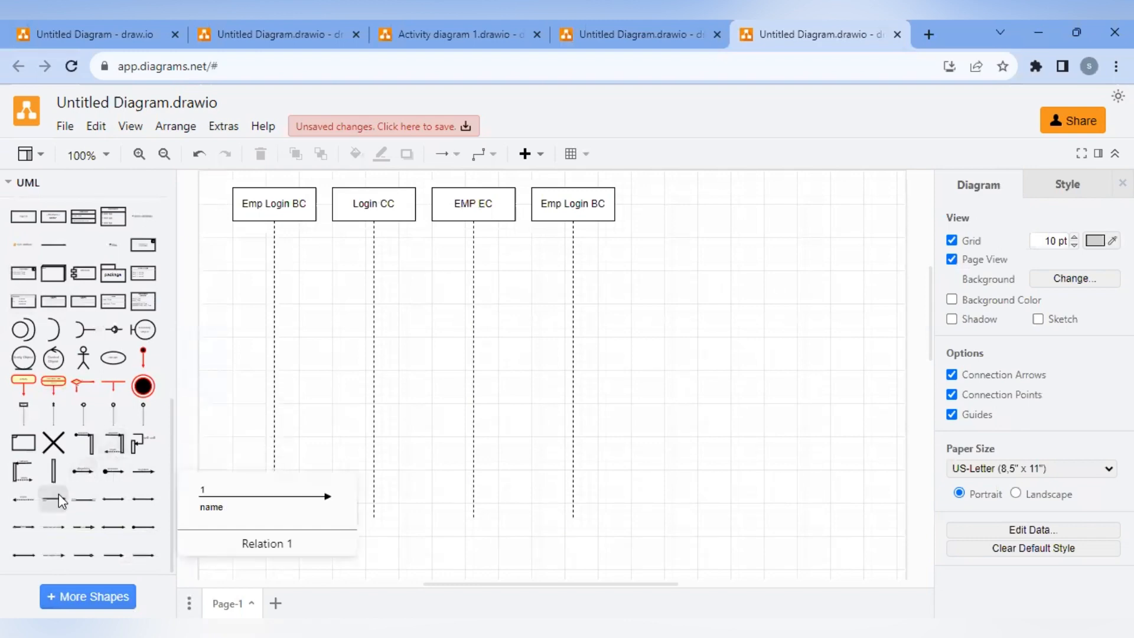
mouse_move(107, 502)
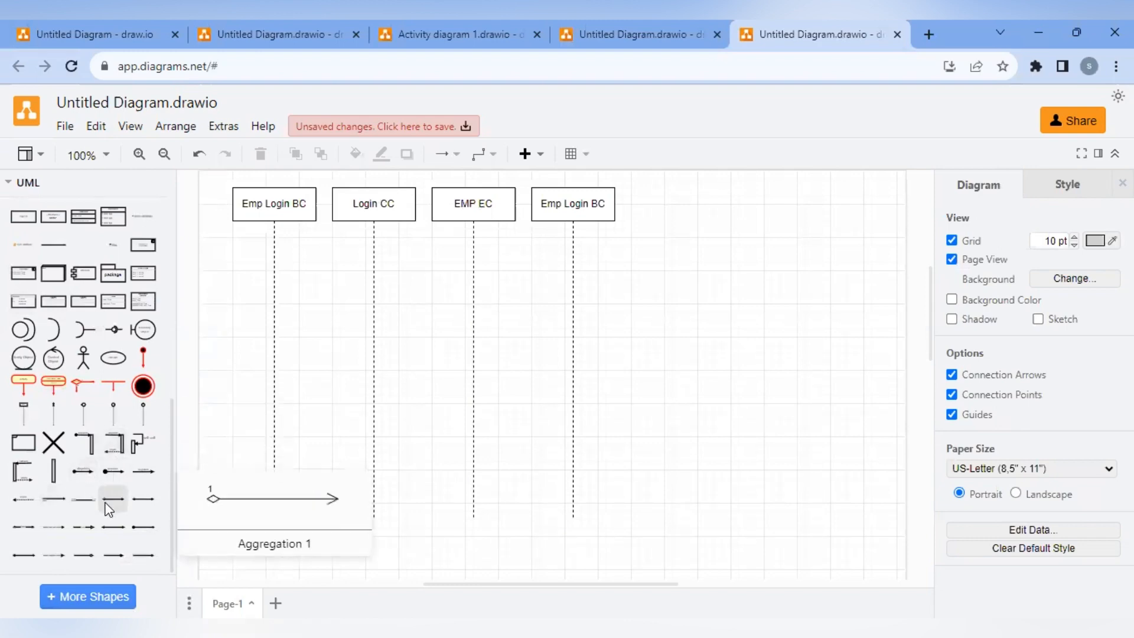
mouse_move(30, 522)
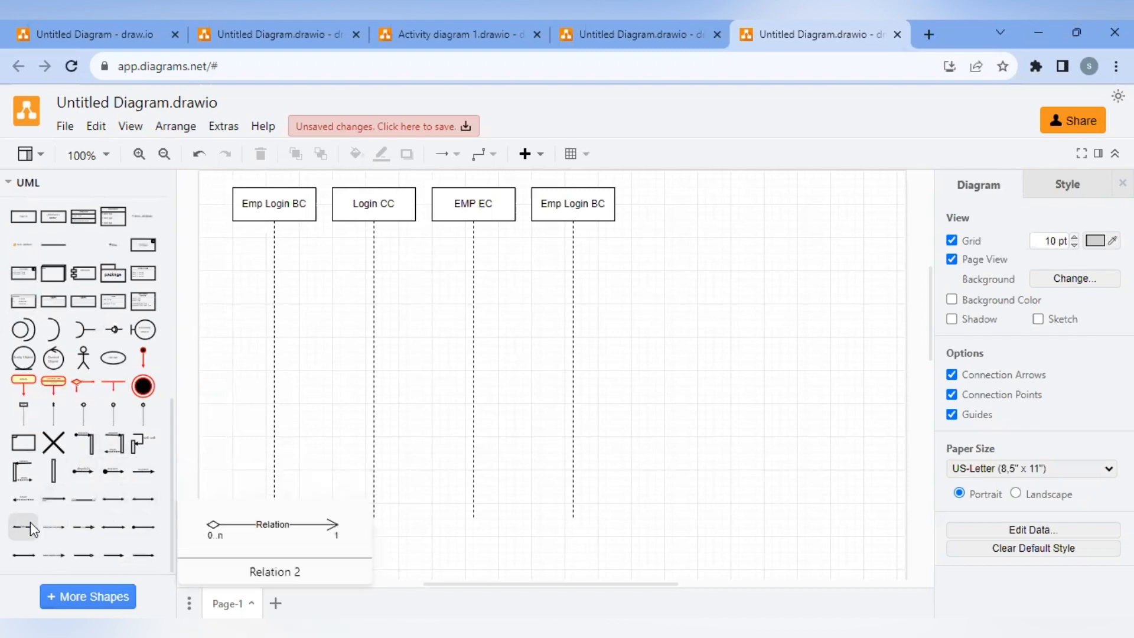
mouse_move(84, 524)
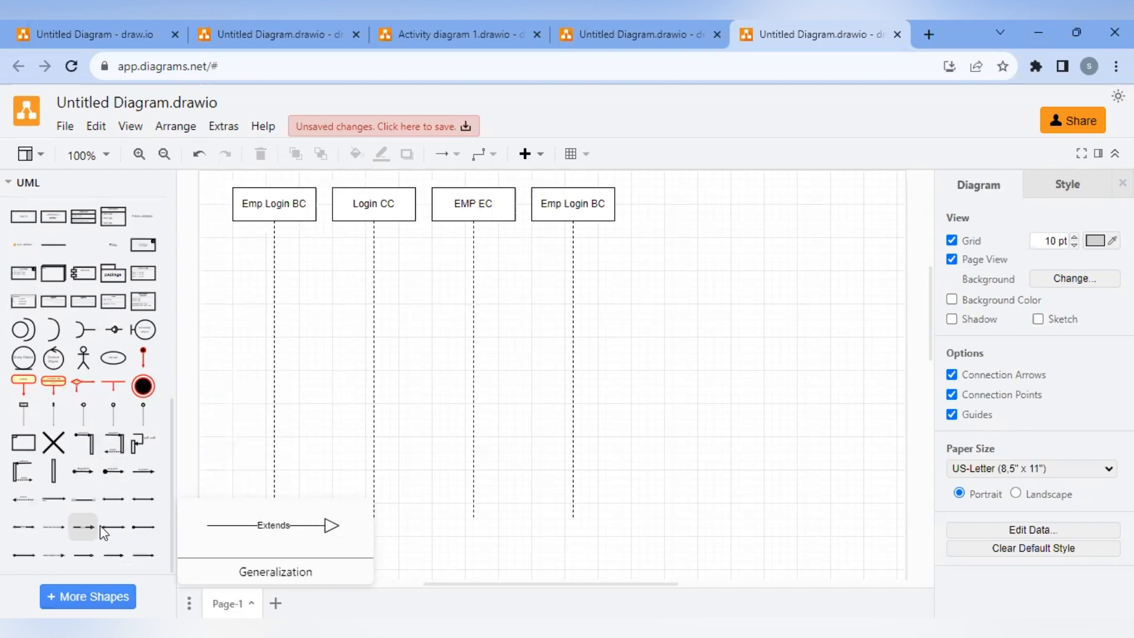
mouse_move(120, 547)
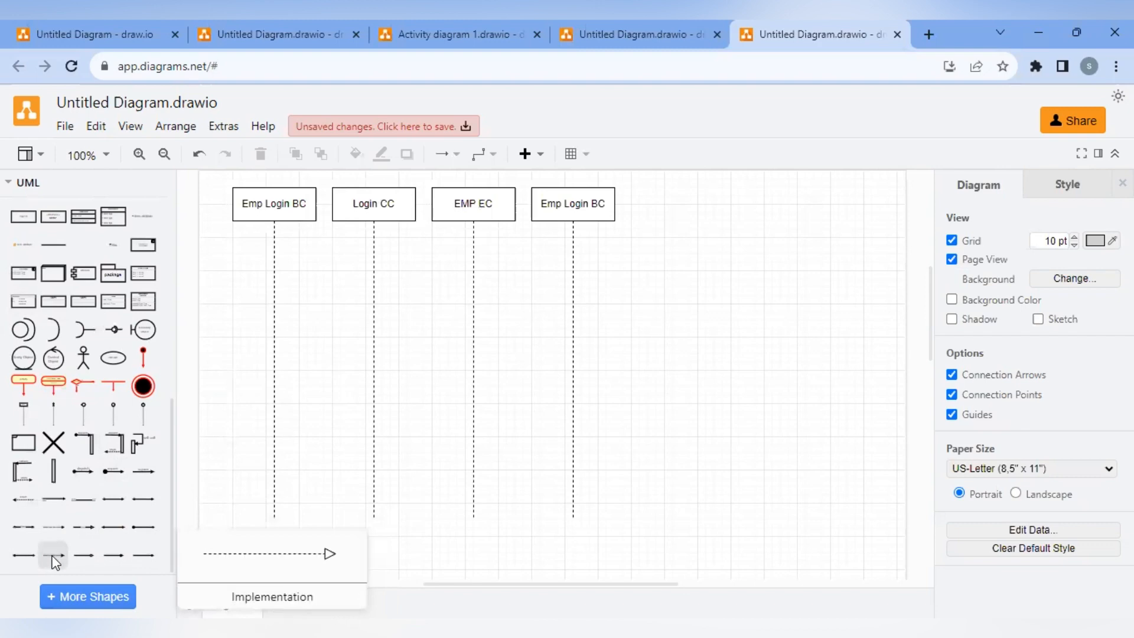
mouse_move(73, 473)
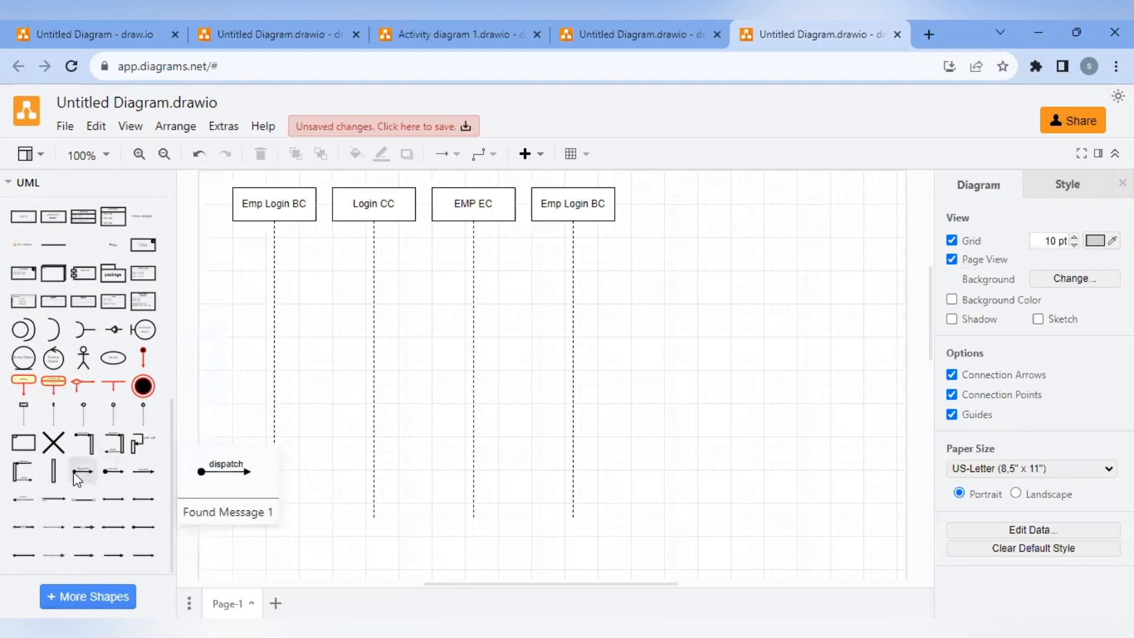
mouse_move(143, 483)
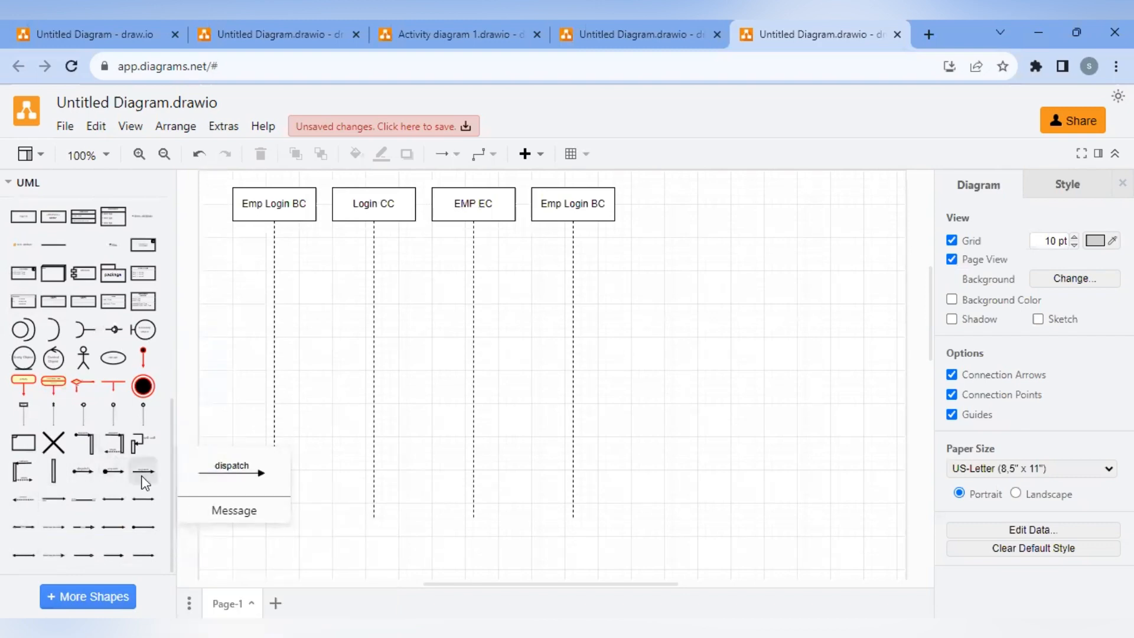
drag(144, 473, 372, 272)
Label the message arrow between Emp Login BC and Login CC as Login () and remove its default dispatch text.
double_click(323, 272)
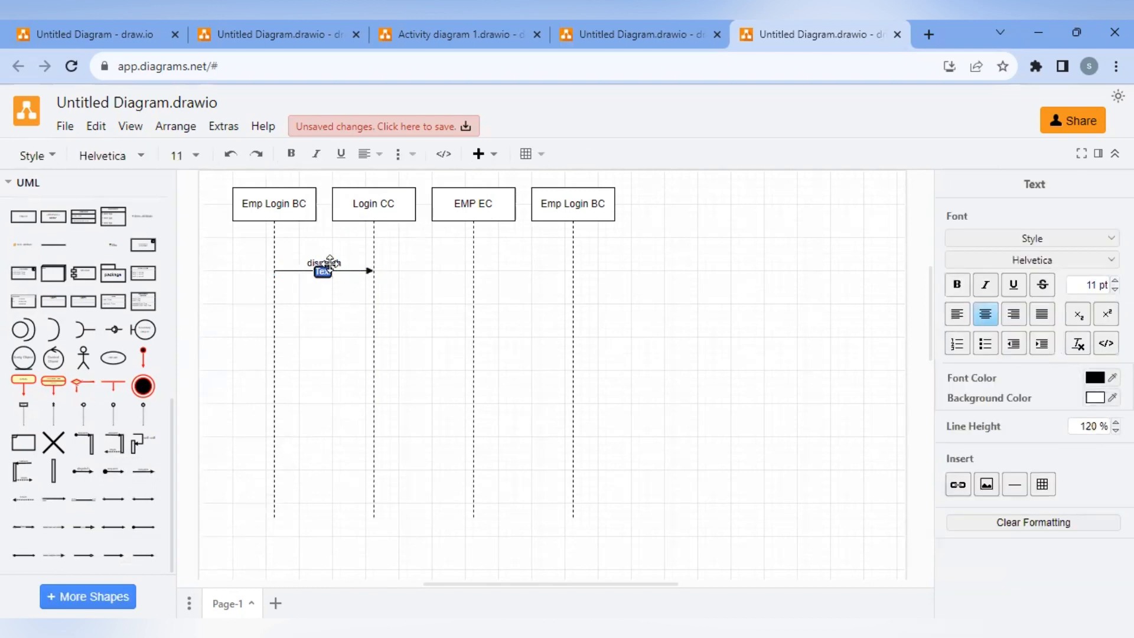
text(Login)
text(()
click(303, 342)
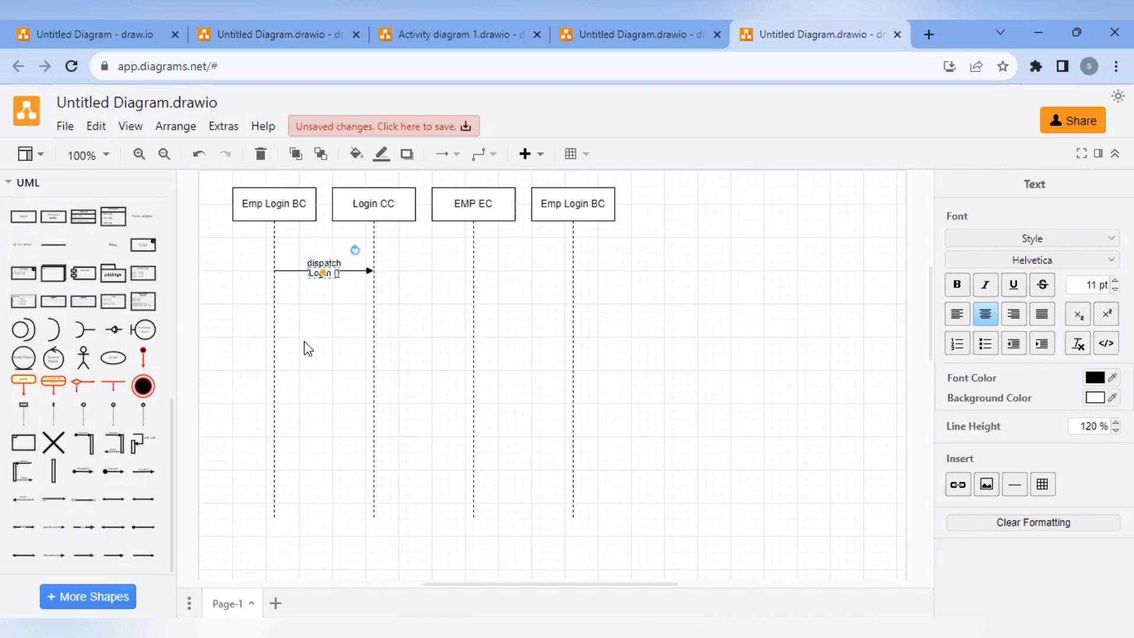
double_click(334, 265)
key(BackSpace)
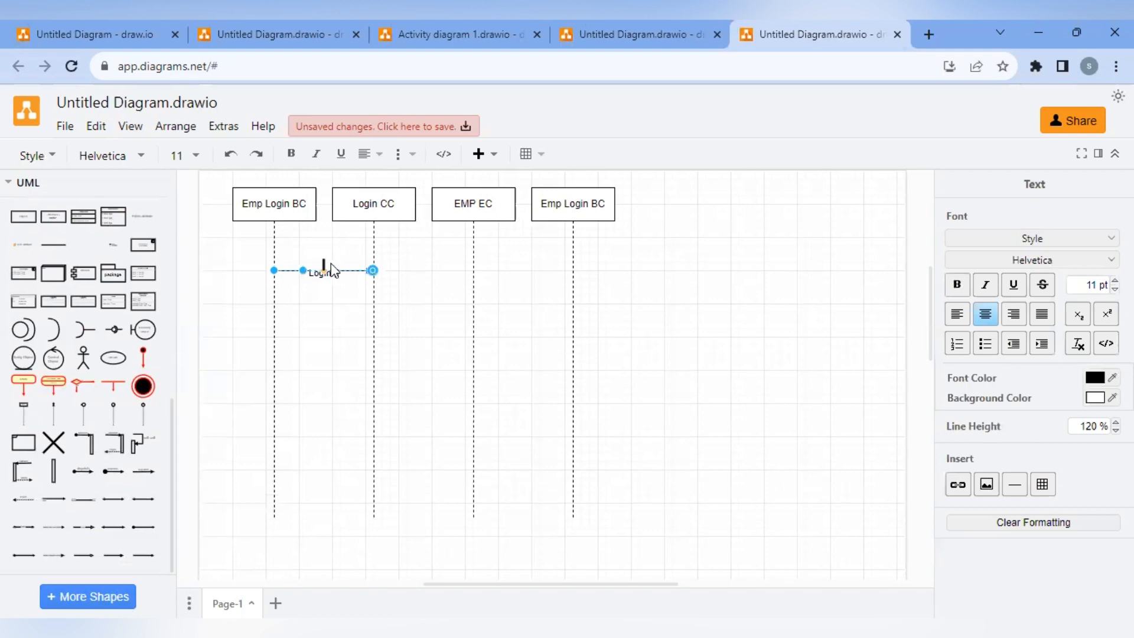
click(321, 319)
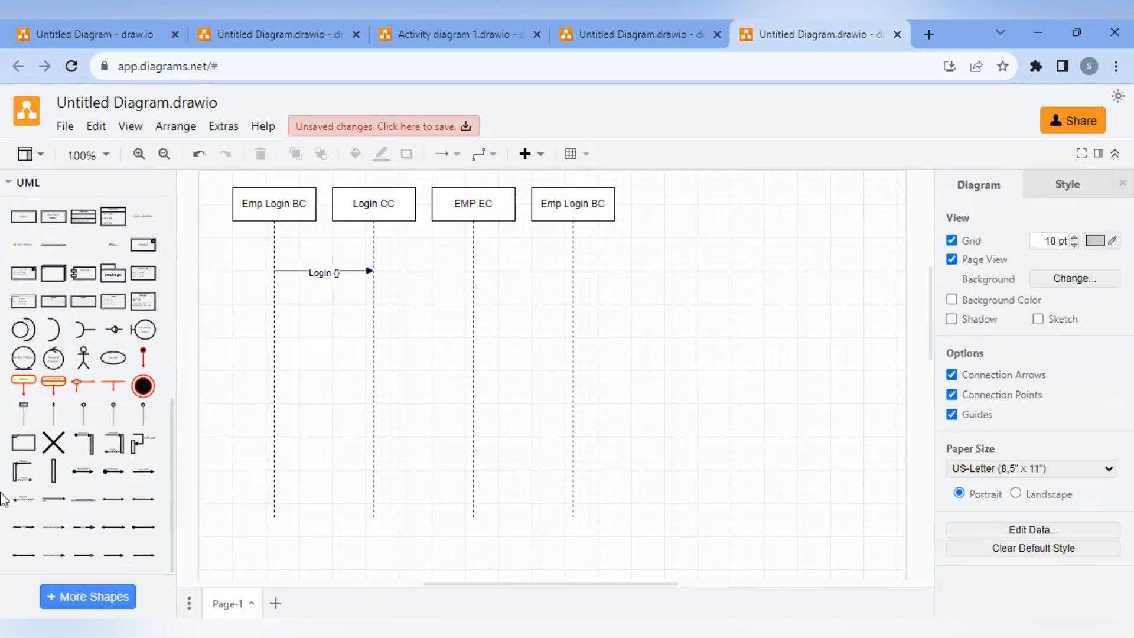
Place an Activation Bar on the Login CC lifeline starting at the message arrow's tip and stretch it downward to about double its height.
mouse_move(49, 470)
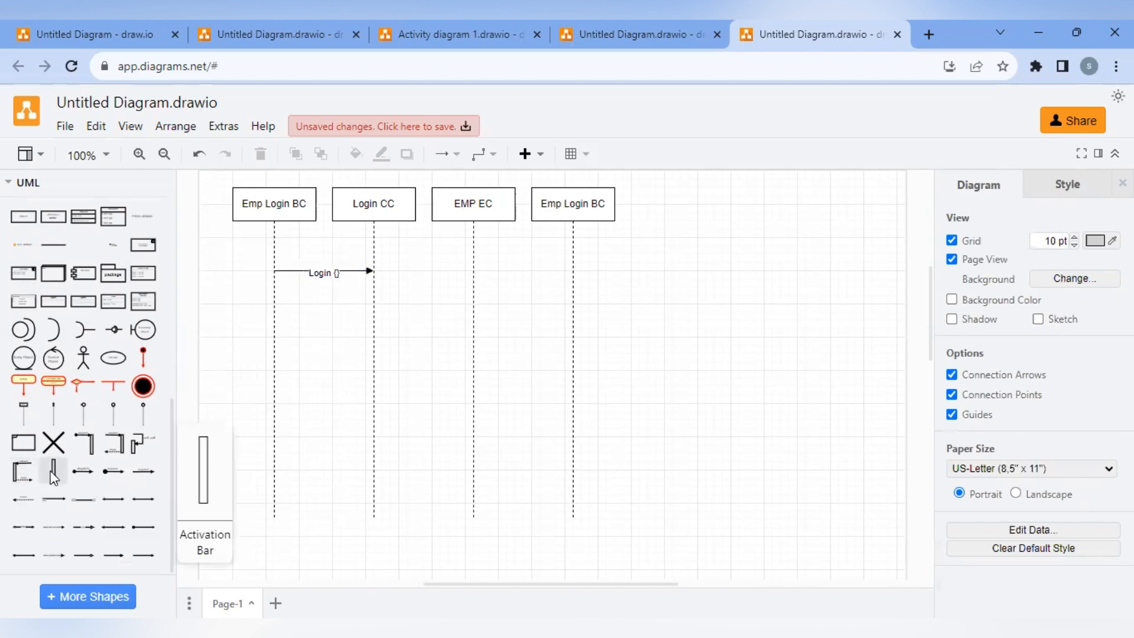
drag(49, 470, 373, 269)
drag(372, 344, 372, 420)
click(389, 393)
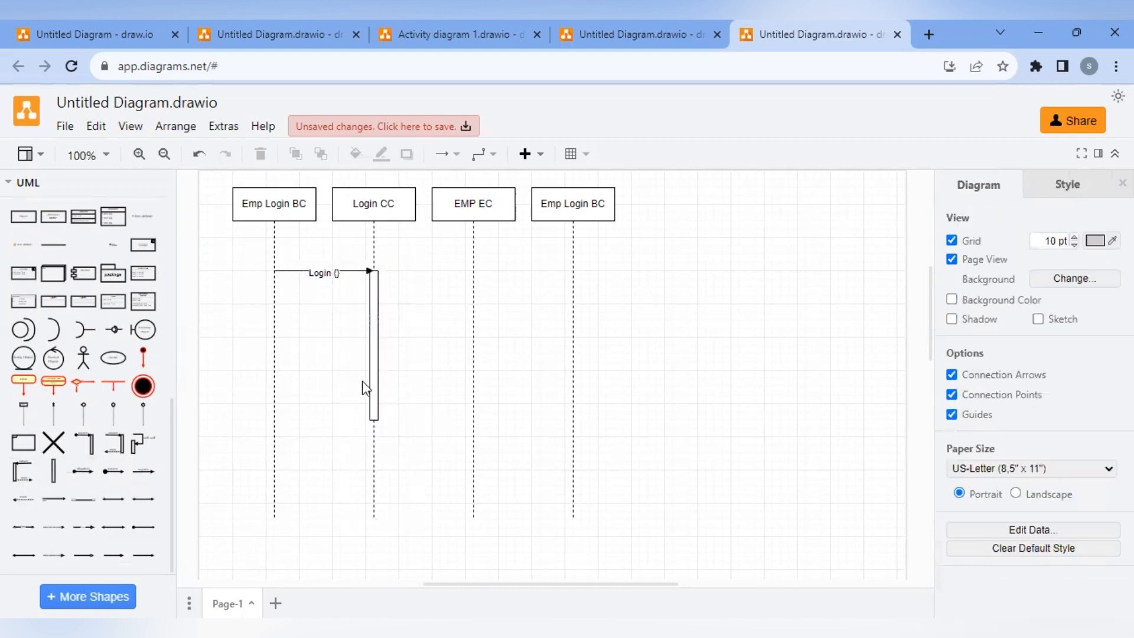
Fill the activation bar on the Login CC lifeline with black (000000).
click(372, 378)
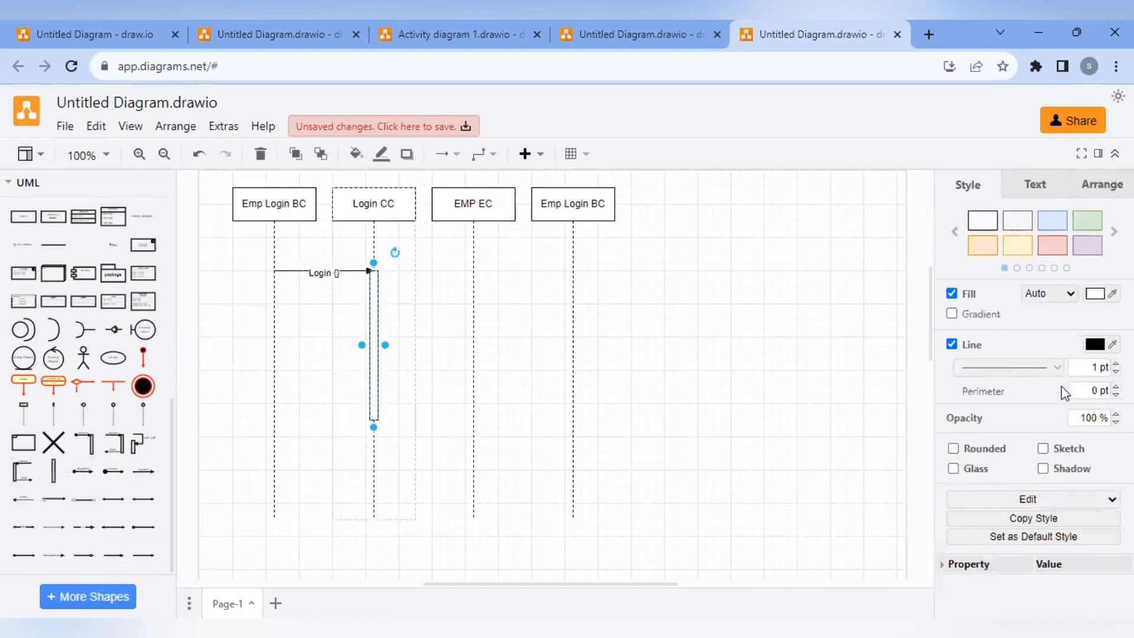
click(1095, 294)
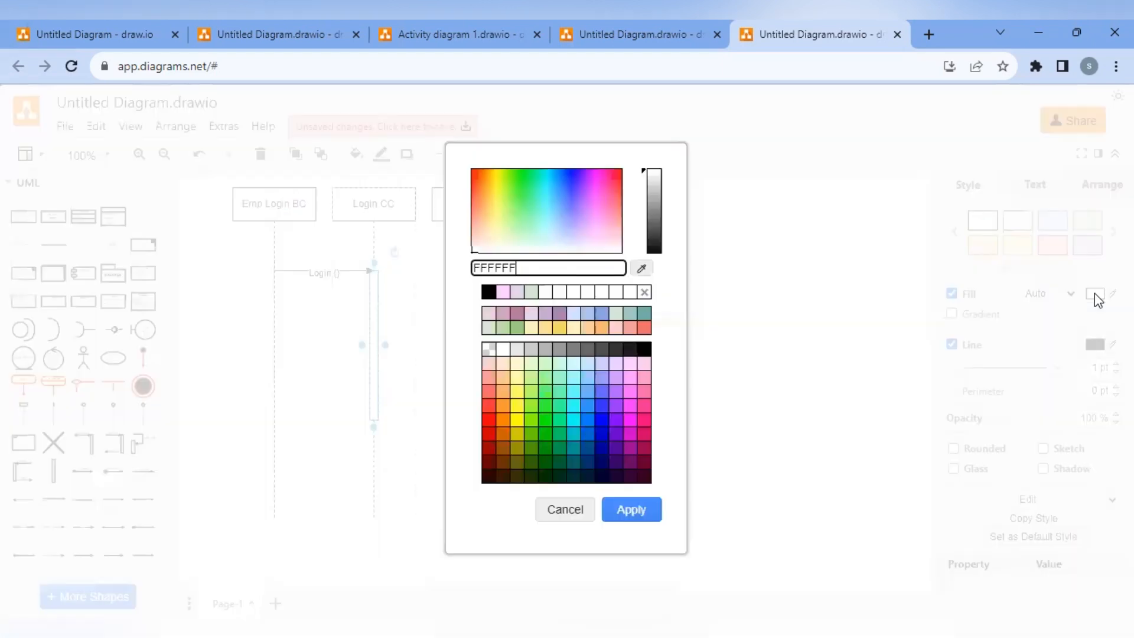
click(488, 292)
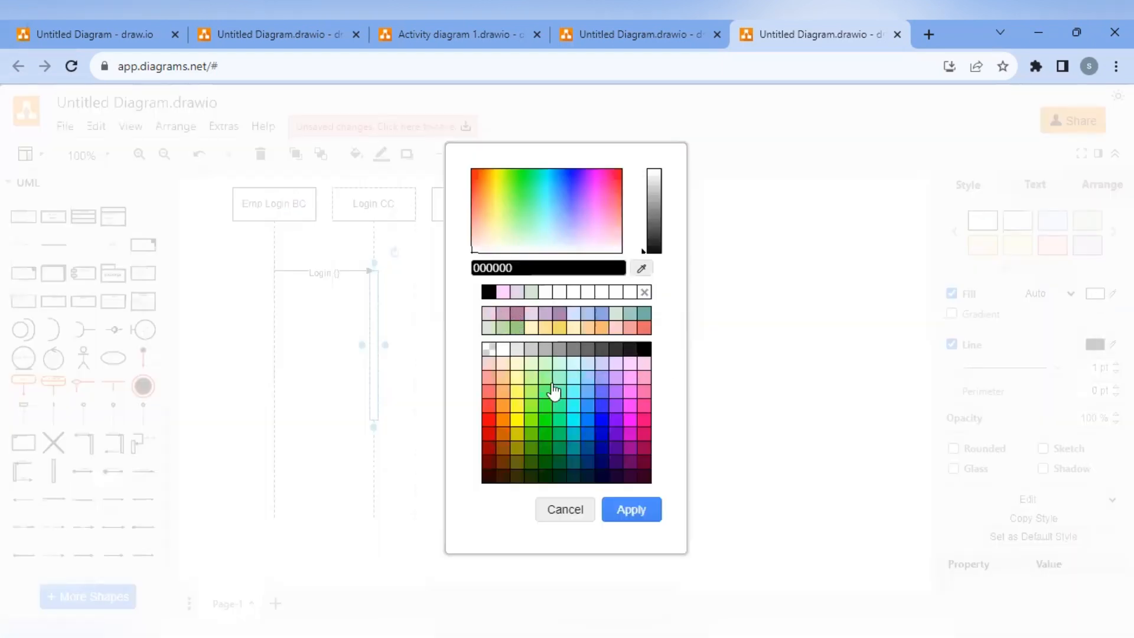
click(631, 520)
click(505, 449)
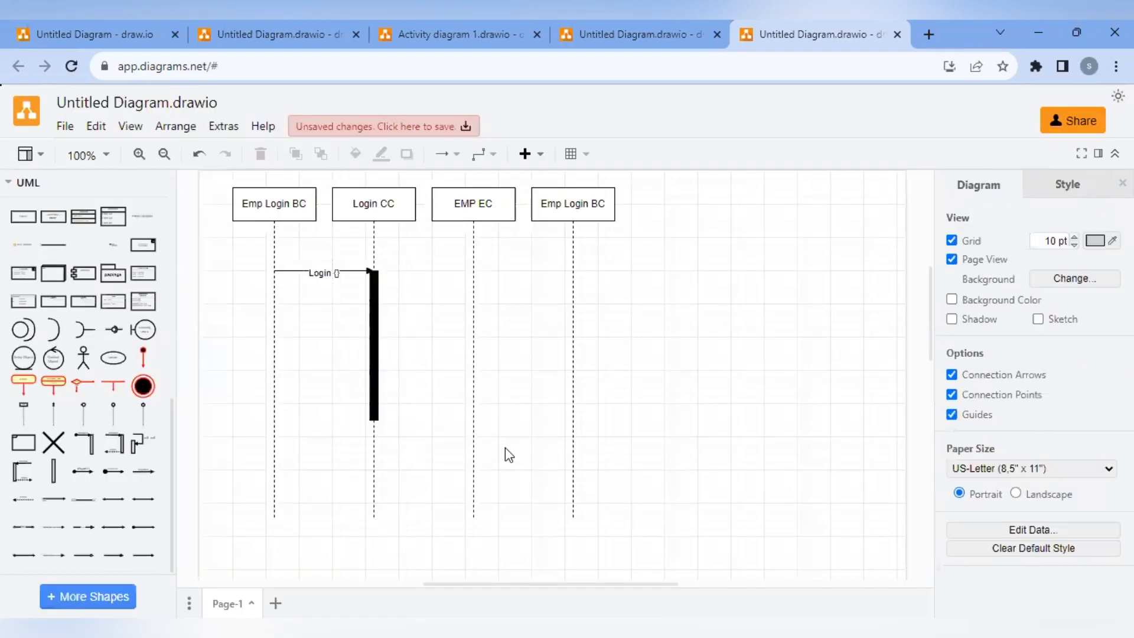
Add a UML Message arrow from the black activation bar to the EMP EC lifeline, a little below the Login () message.
click(337, 270)
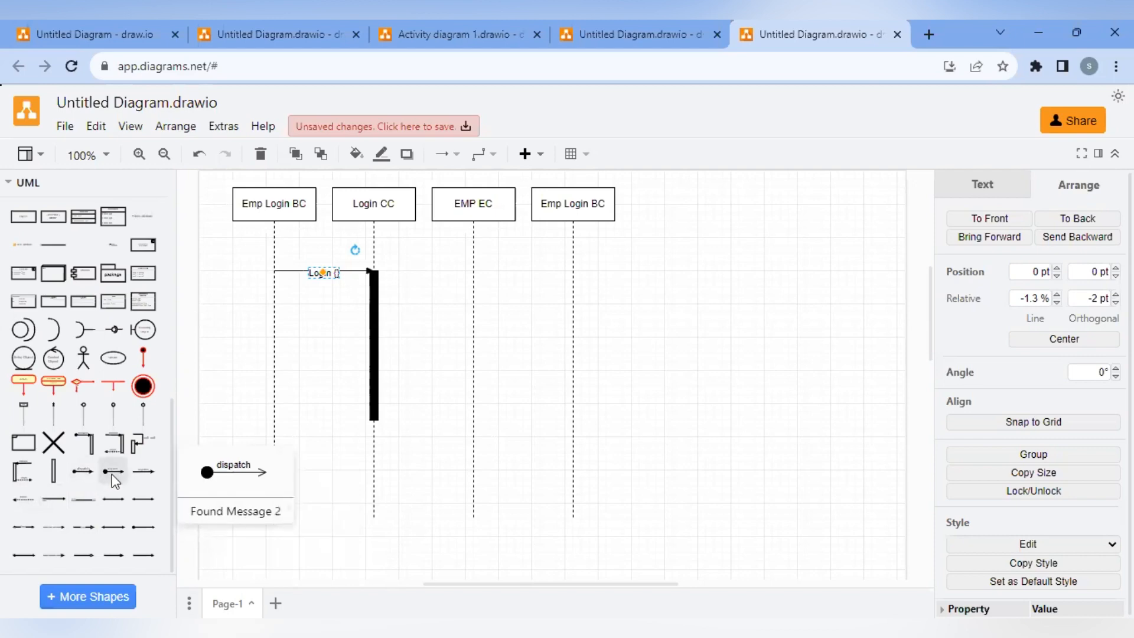
drag(137, 474, 390, 314)
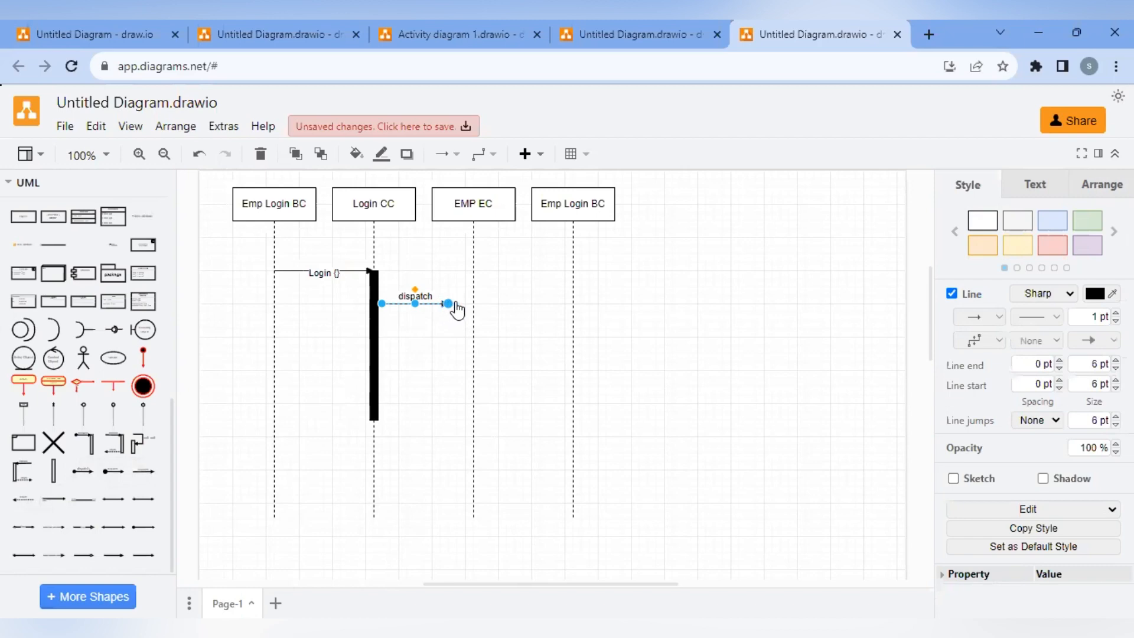
drag(458, 309, 472, 304)
click(499, 327)
Label the message arrow to EMP EC as Verify Login Data() and remove its default dispatch text.
click(419, 303)
double_click(418, 303)
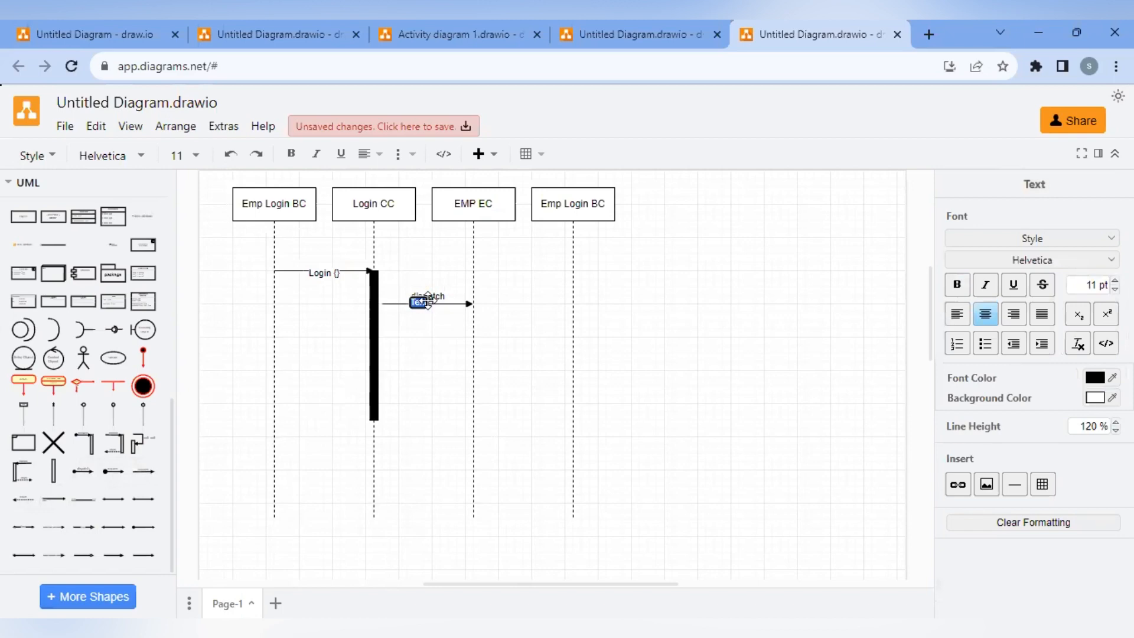
text(Verify Login Data())
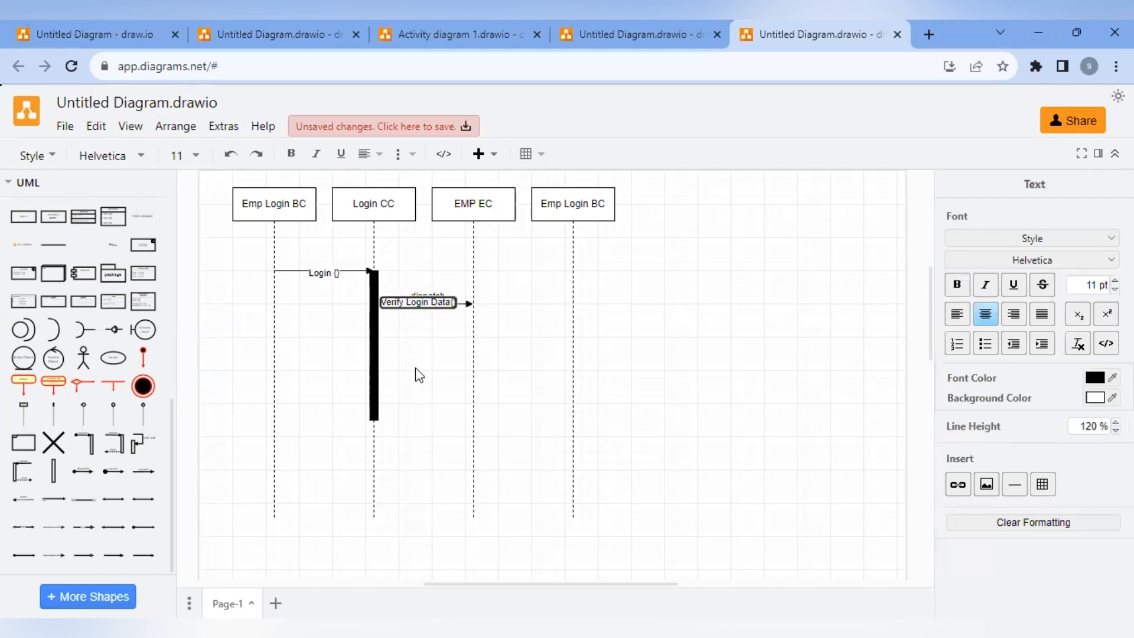
click(416, 375)
click(430, 299)
double_click(430, 299)
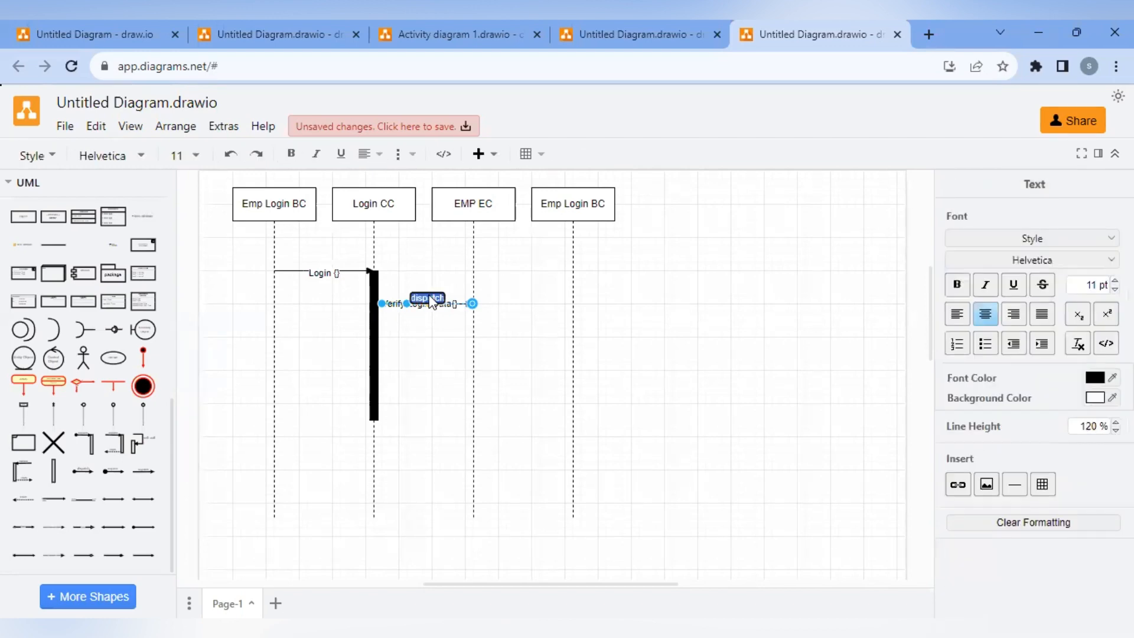
key(BackSpace)
click(435, 335)
click(435, 336)
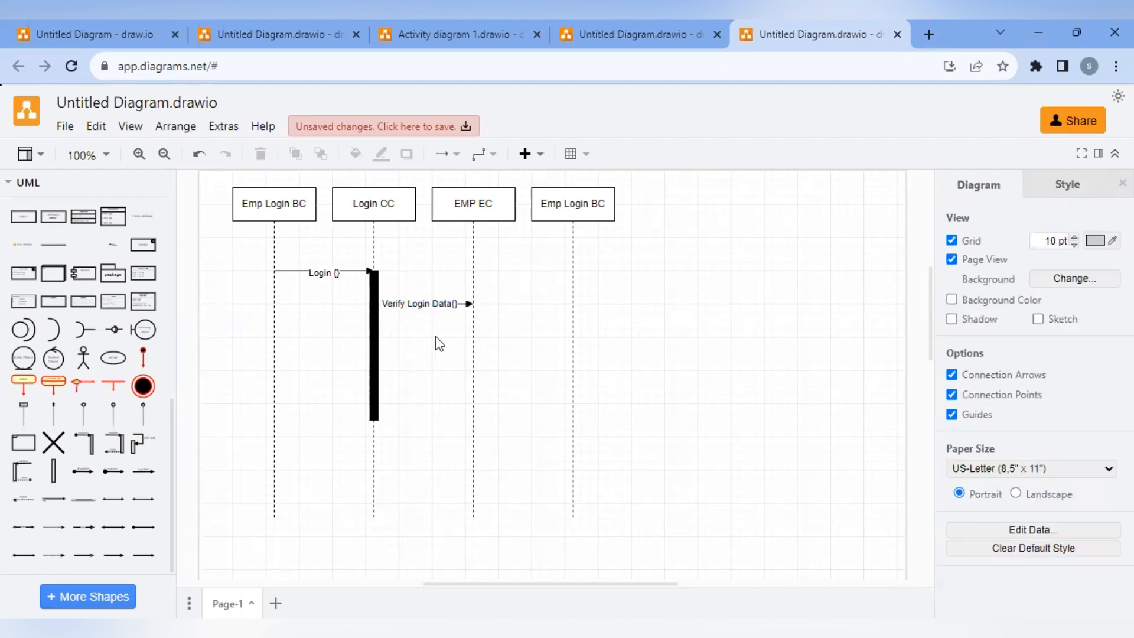
Place a duplicate of the Login () label just below the original on the first message arrow.
click(440, 303)
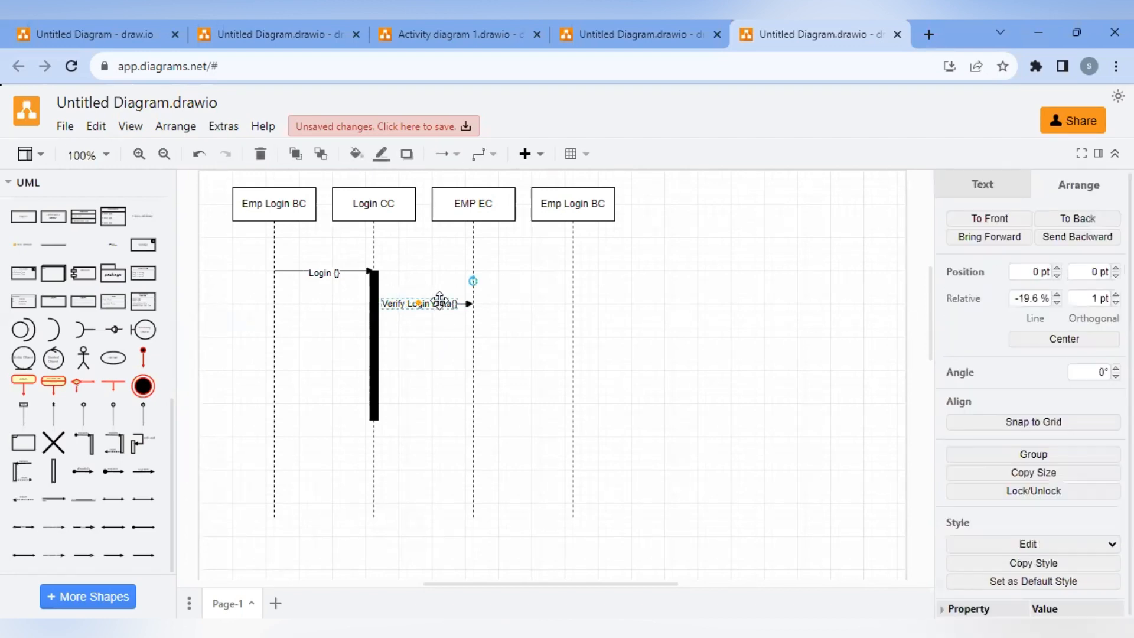
click(356, 299)
click(308, 273)
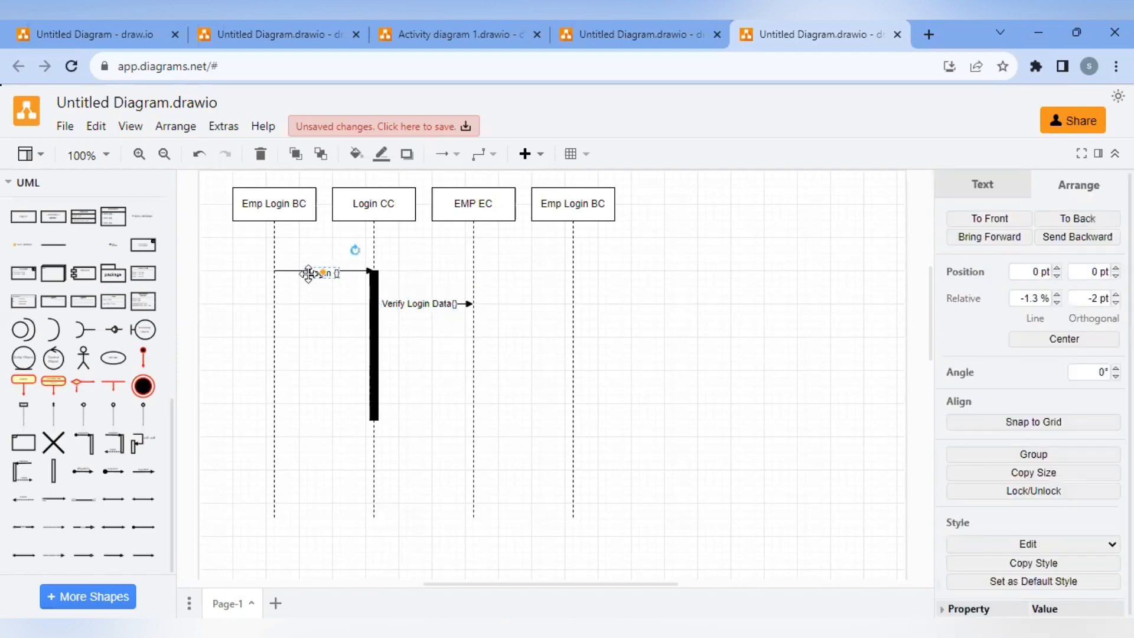
drag(308, 273, 490, 383)
key(ctrl+z)
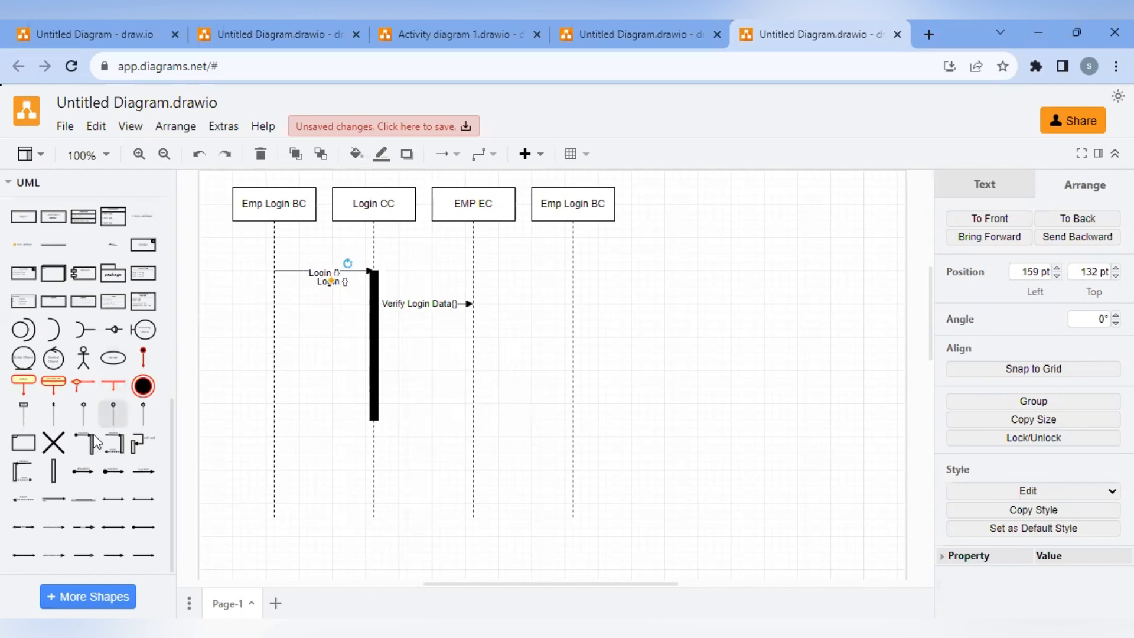
Add a UML Message arrow from the EMP EC lifeline to the second Emp Login BC lifeline, below Verify Login Data().
mouse_move(150, 502)
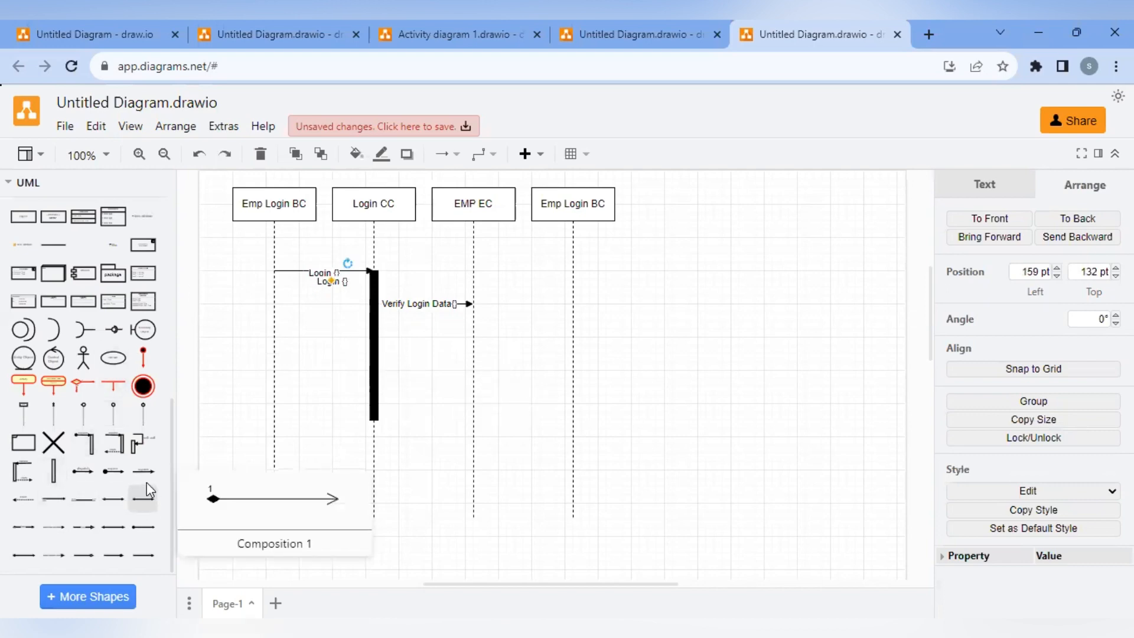
drag(147, 473, 572, 362)
click(630, 385)
Remove the default dispatch text from the message between EMP EC and the second Emp Login BC and label it Login Success.
double_click(532, 358)
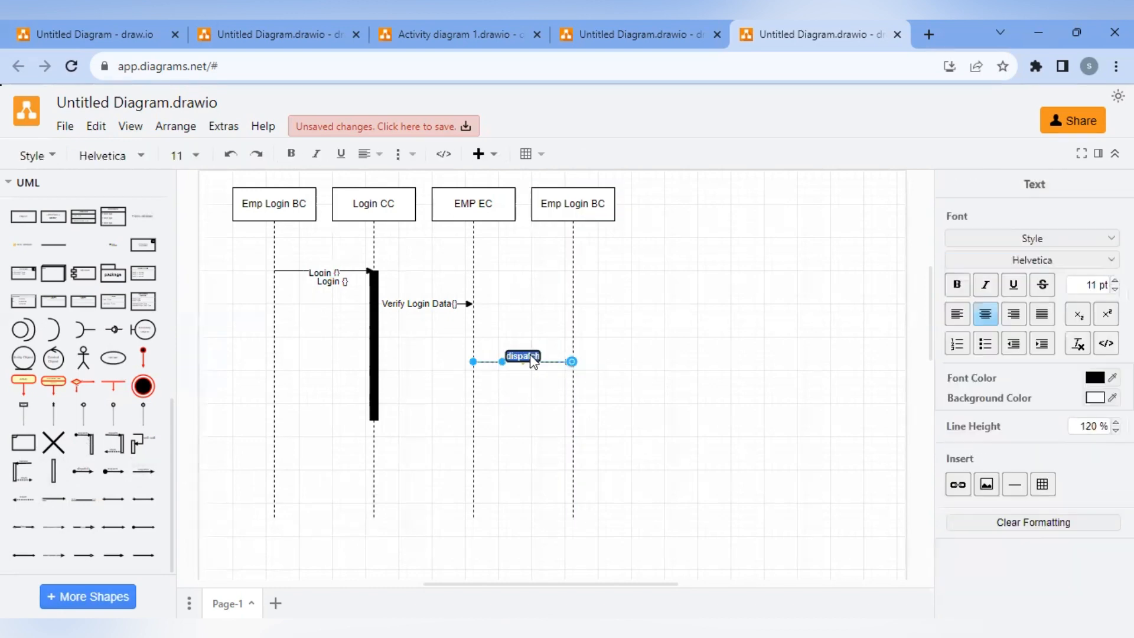
key(BackSpace)
click(527, 361)
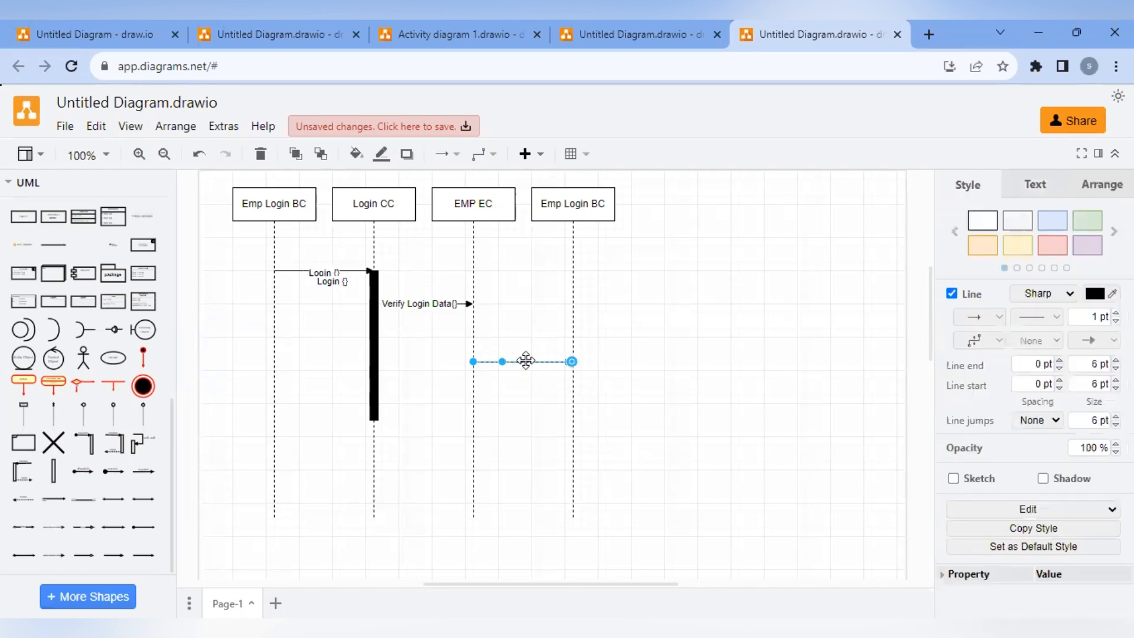
double_click(526, 361)
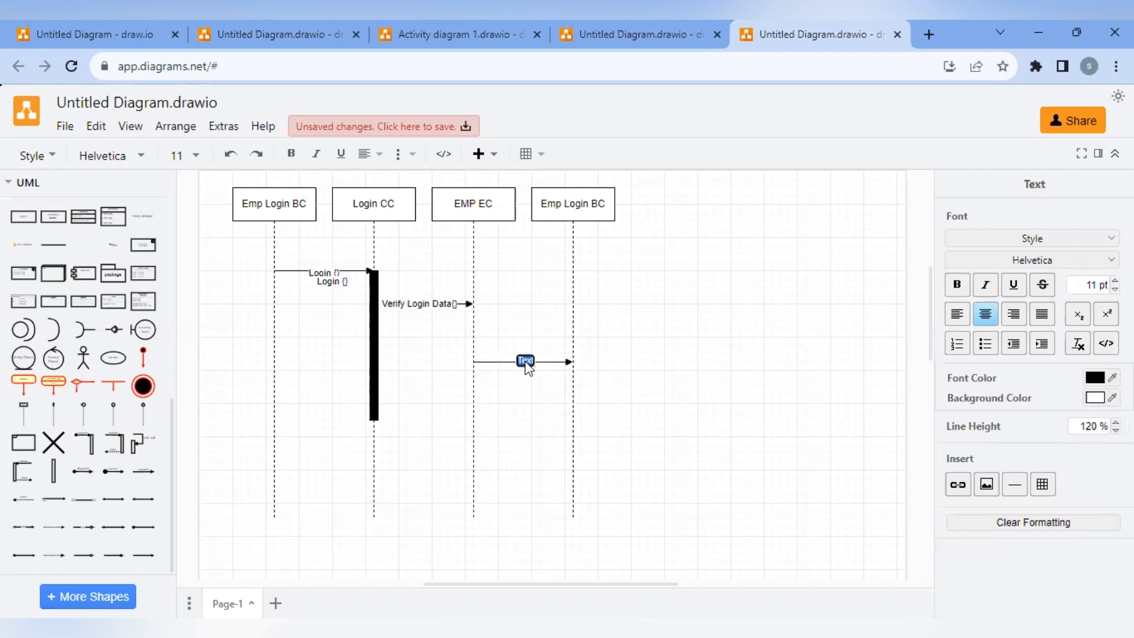
text(Login Success)
click(512, 441)
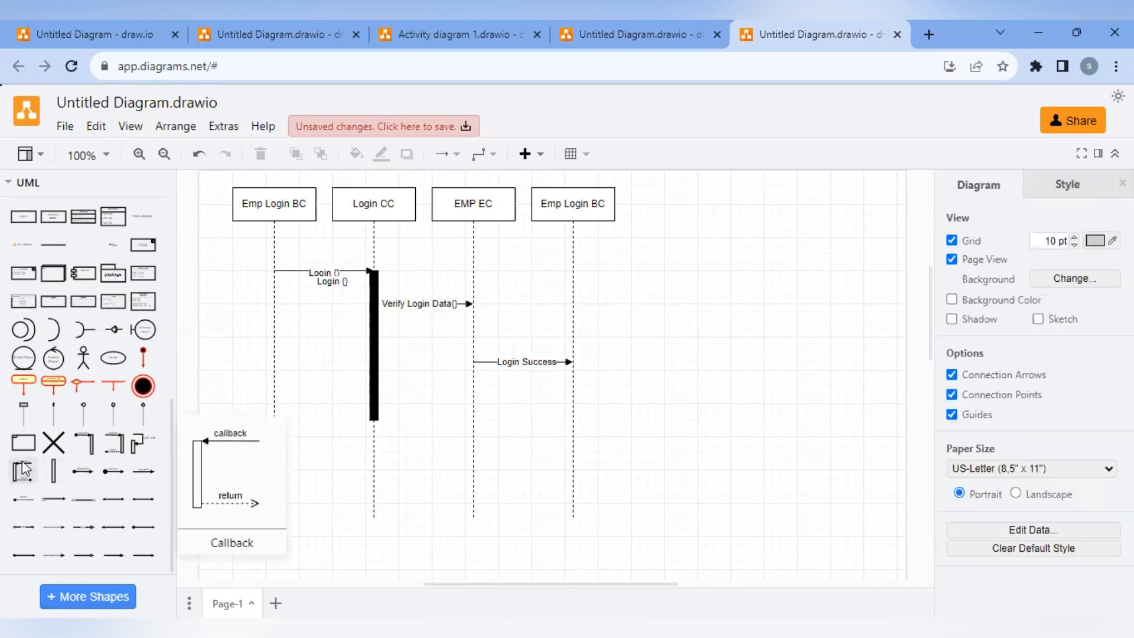
Add a dashed Return arrow from the second Emp Login BC lifeline back to EMP EC, just below Login Success.
mouse_move(27, 535)
mouse_move(26, 509)
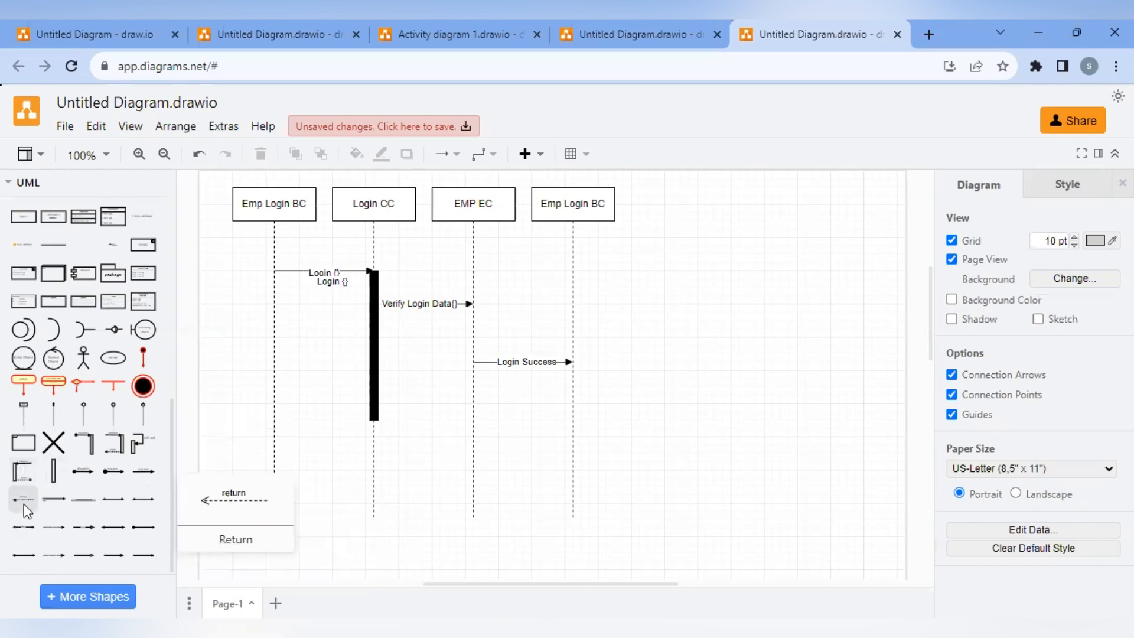
drag(27, 512, 473, 394)
click(495, 423)
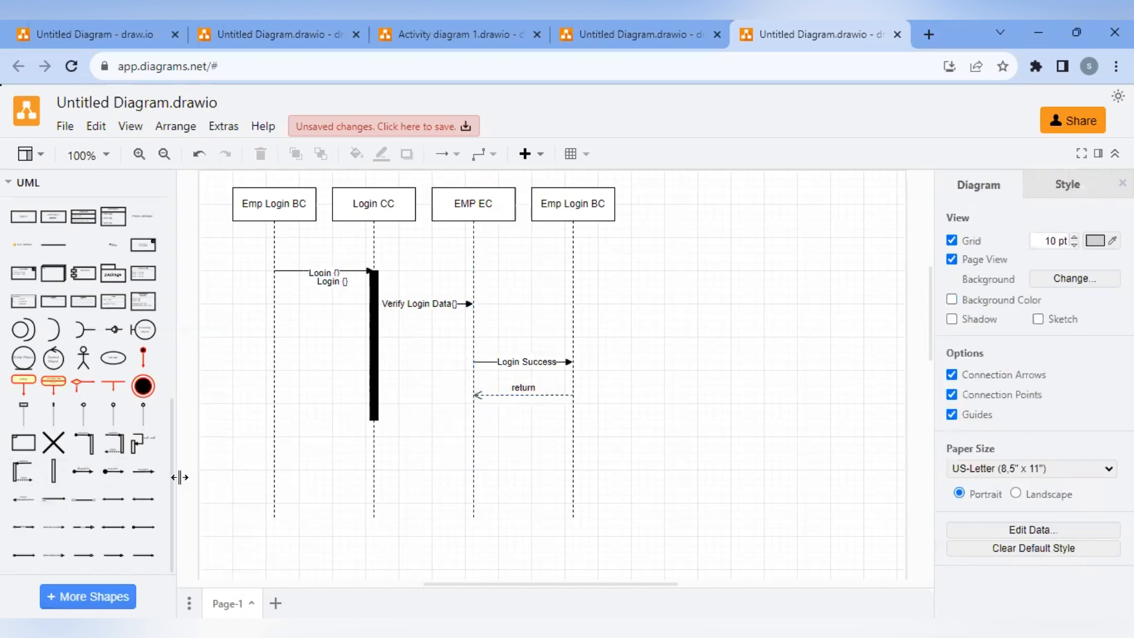
Place a half-ellipse interface shape on the EMP EC lifeline below the return arrow and stretch it to about 60 x 20.
mouse_move(47, 447)
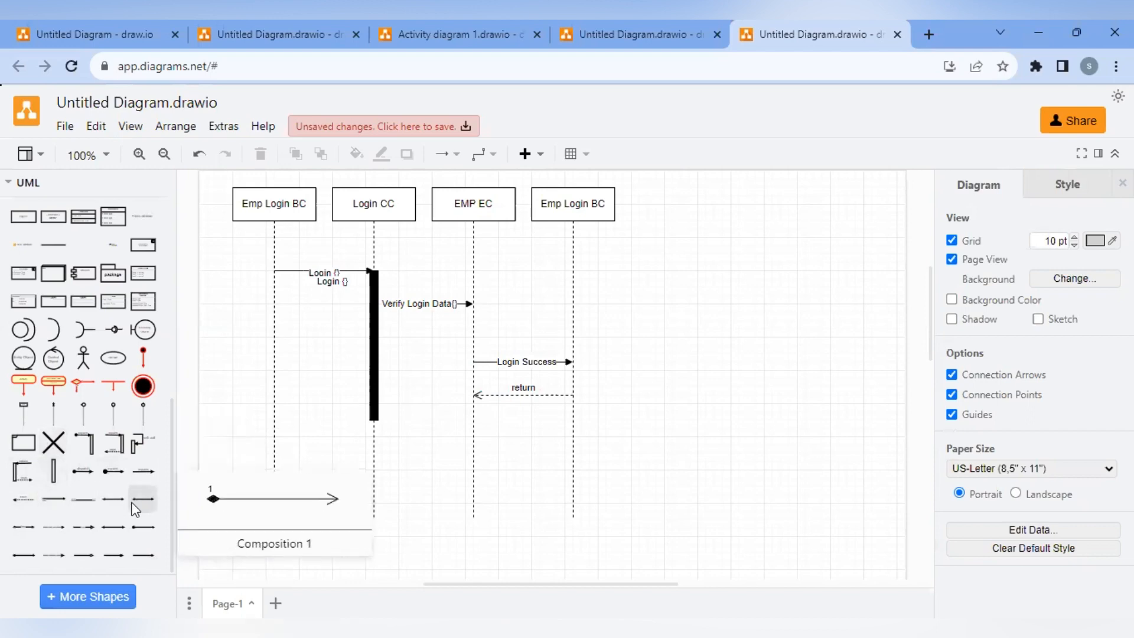
mouse_move(74, 502)
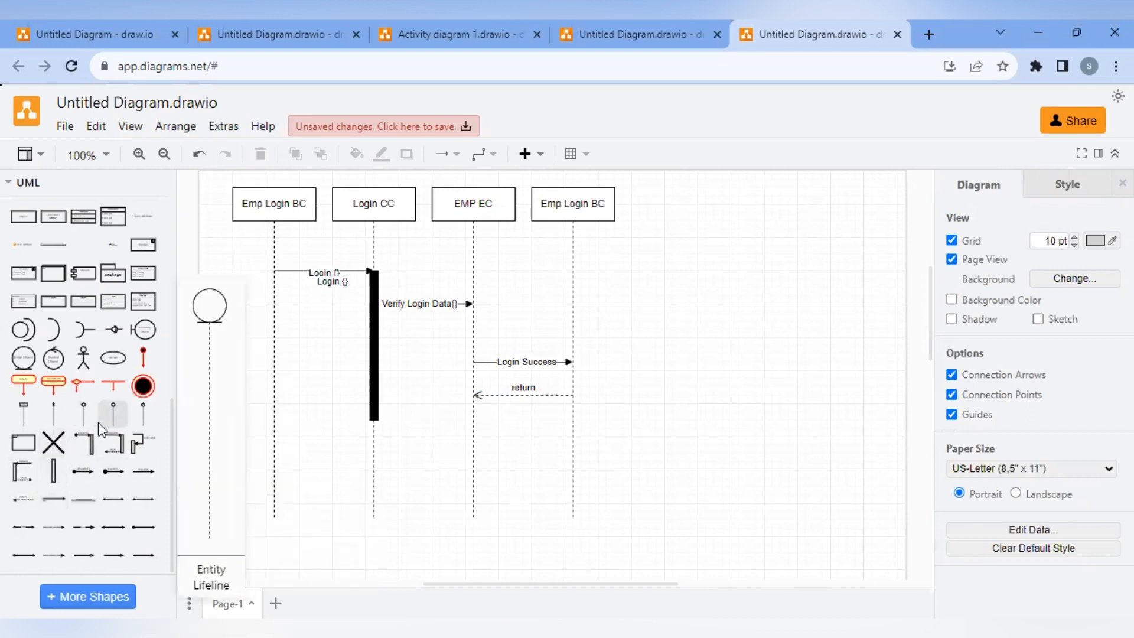
mouse_move(51, 330)
drag(51, 334, 531, 425)
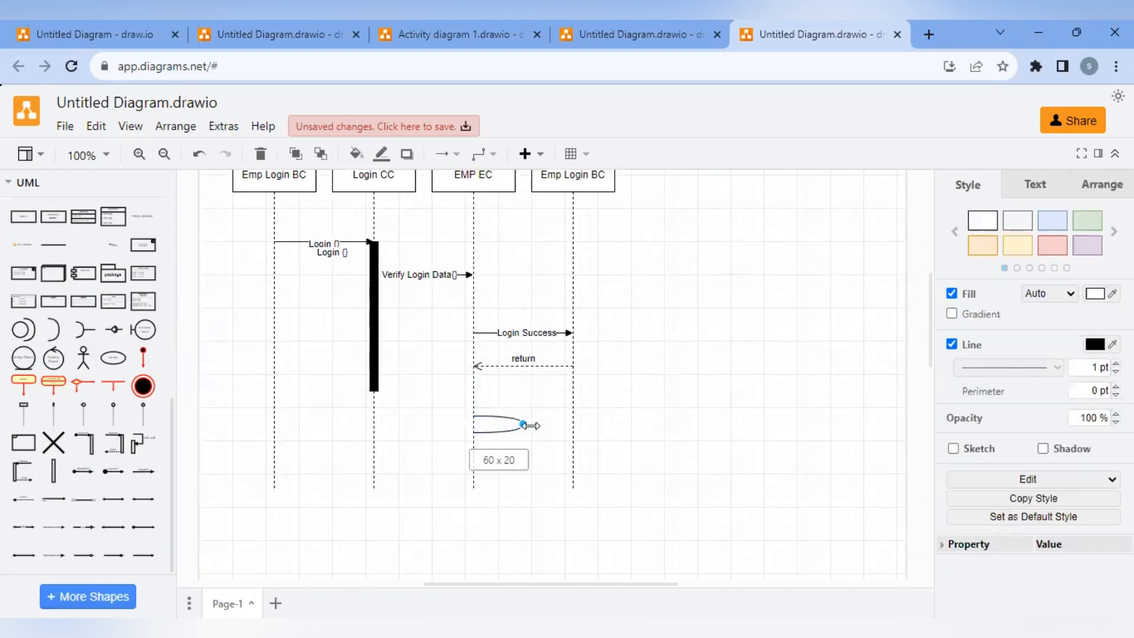
click(515, 500)
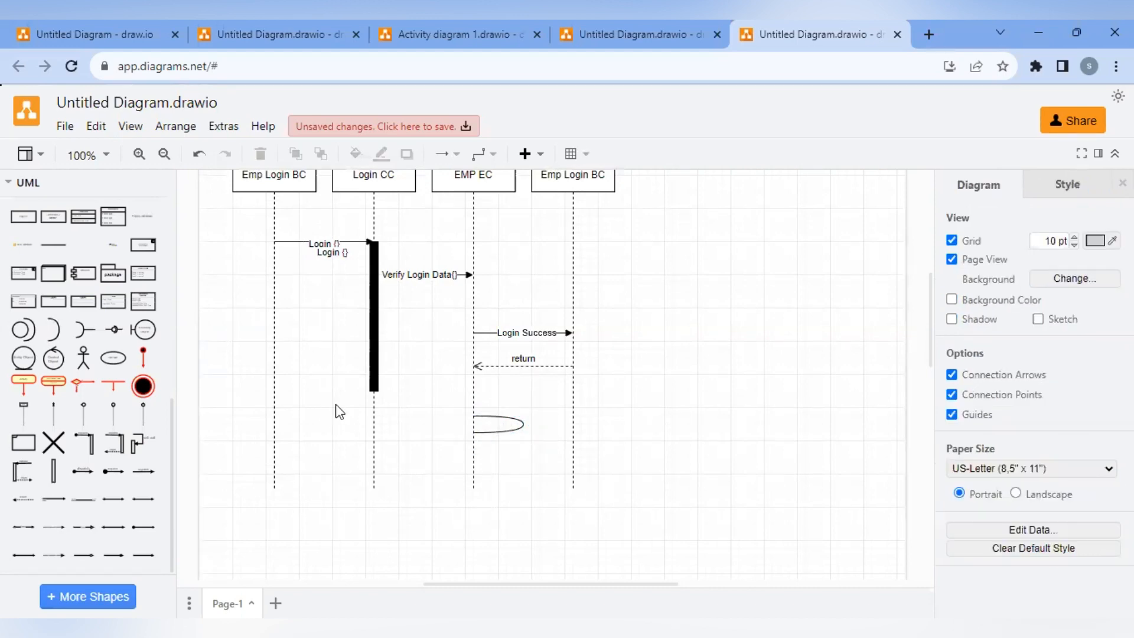
Apply the blue style to both Emp Login BC lifelines, green to Login CC and yellow to EMP EC.
scroll(339, 412, up, 3)
click(290, 338)
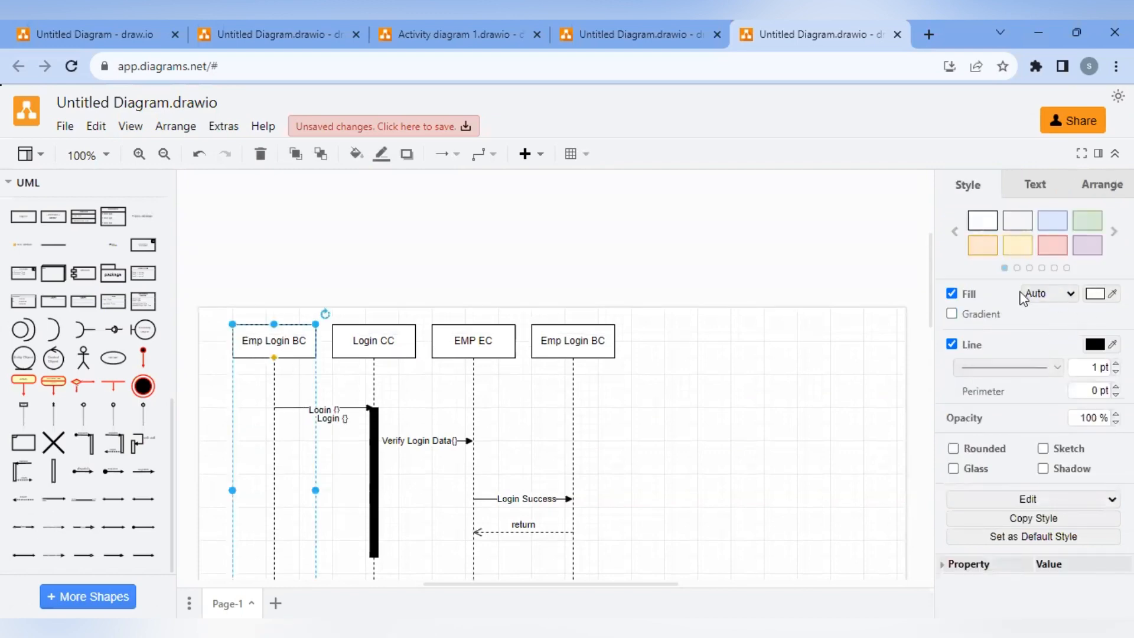
click(1100, 294)
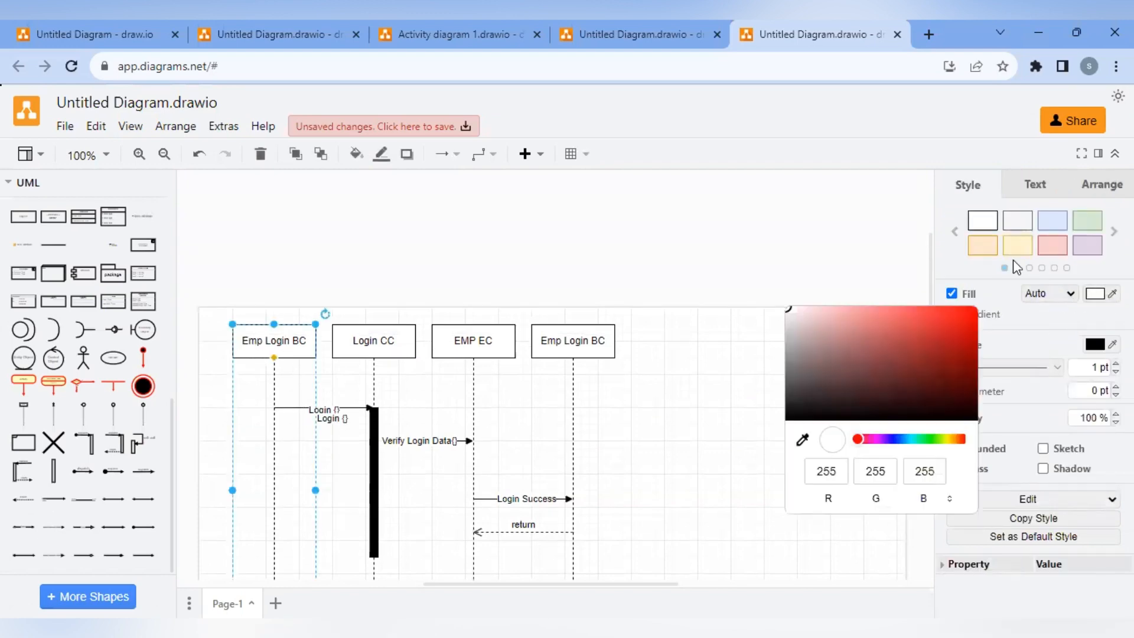
click(1050, 226)
click(399, 338)
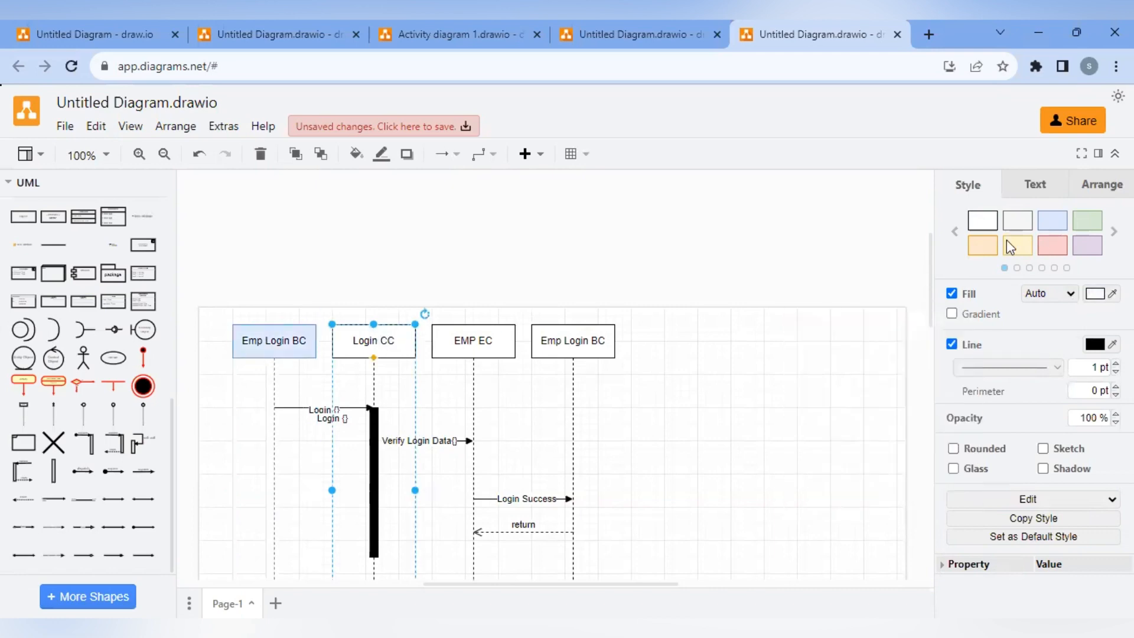
click(1100, 231)
click(486, 338)
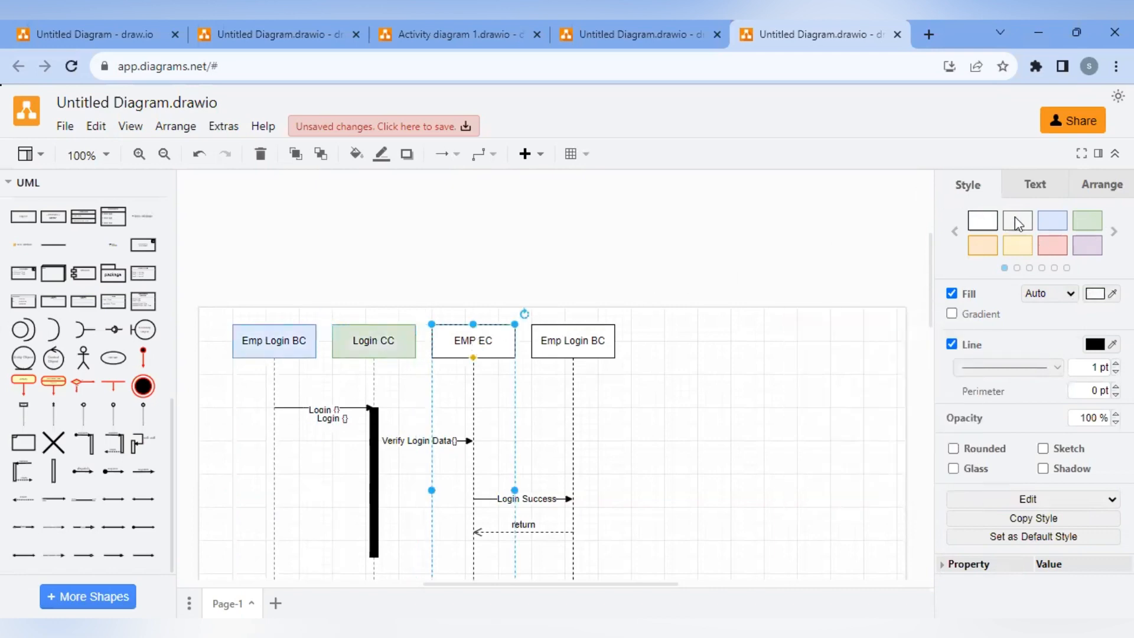
click(1016, 247)
click(588, 340)
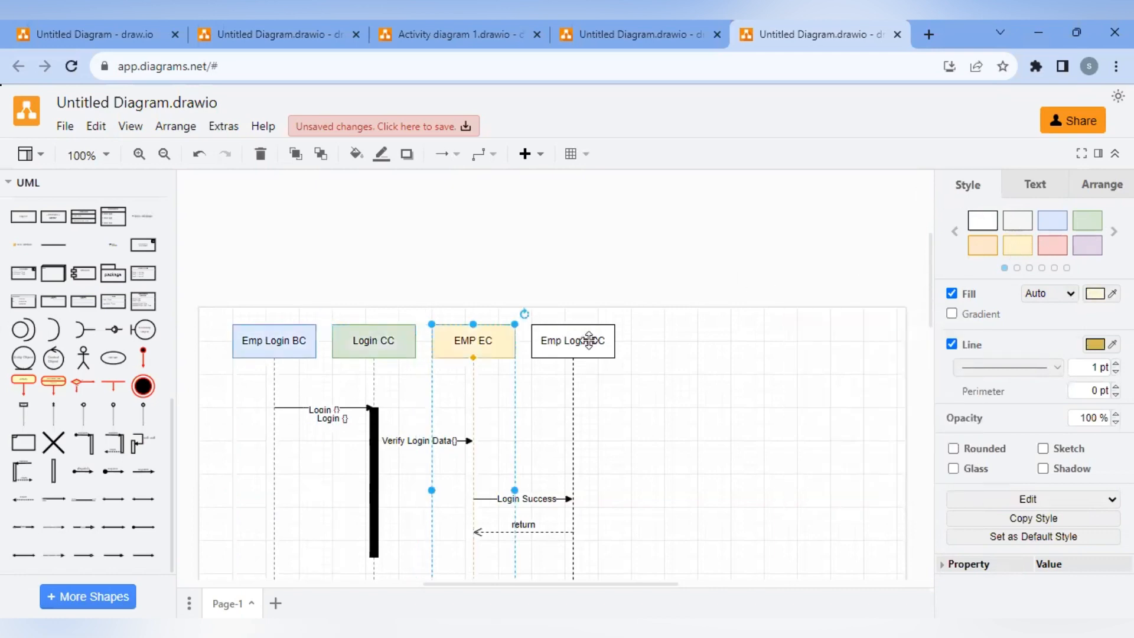
click(1067, 221)
Thicken the line of the Login CC lifeline by several points.
scroll(672, 431, down, 5)
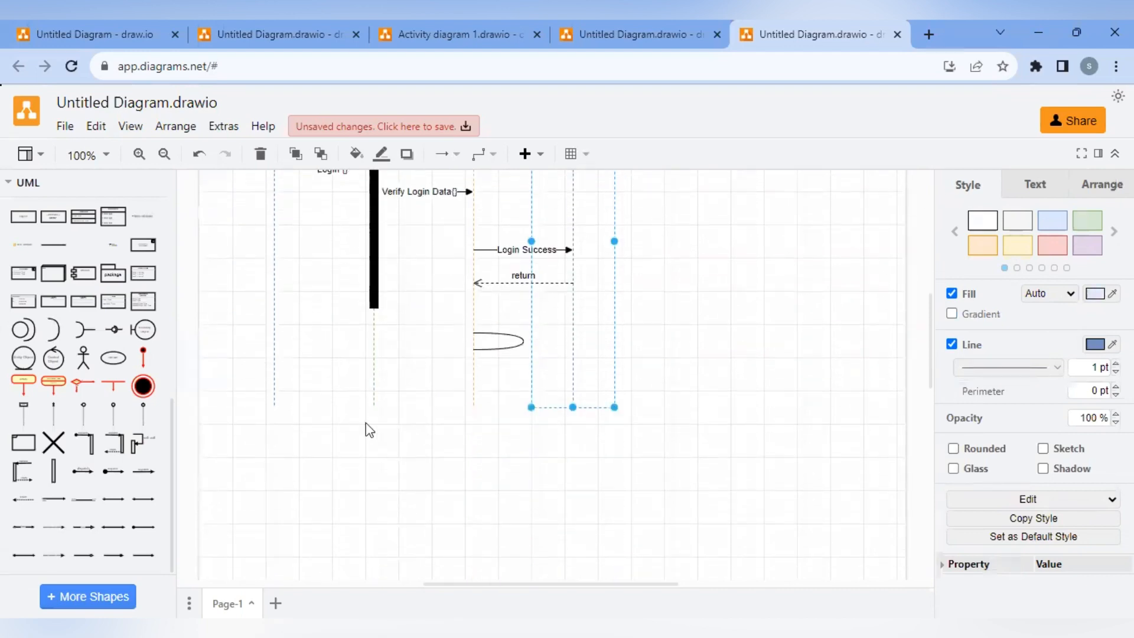
click(376, 378)
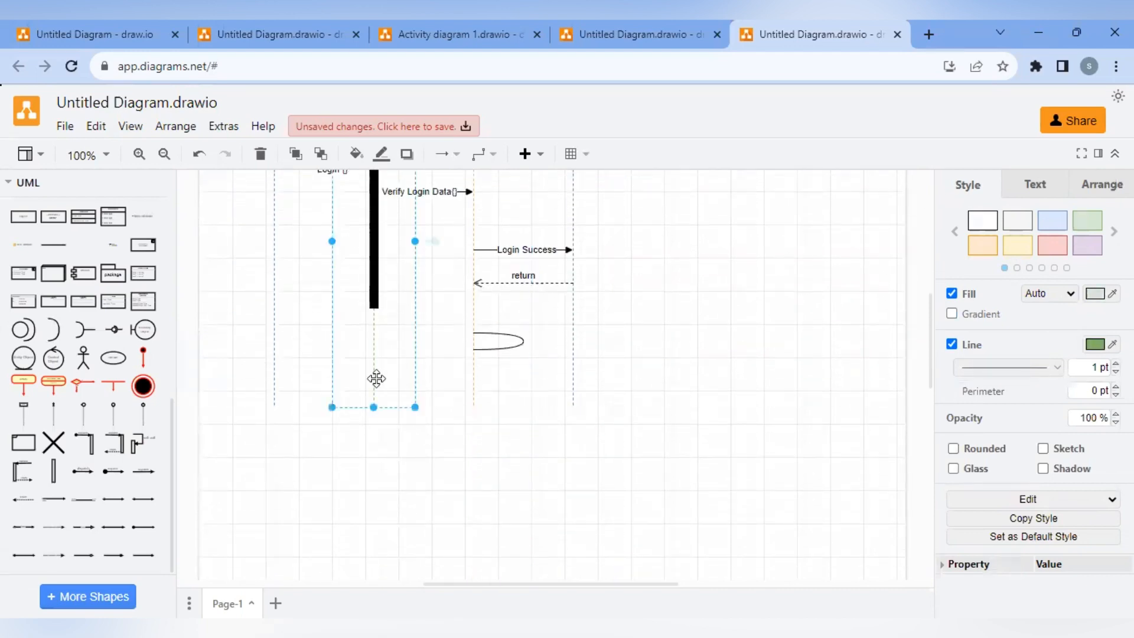
scroll(377, 378, up, 2)
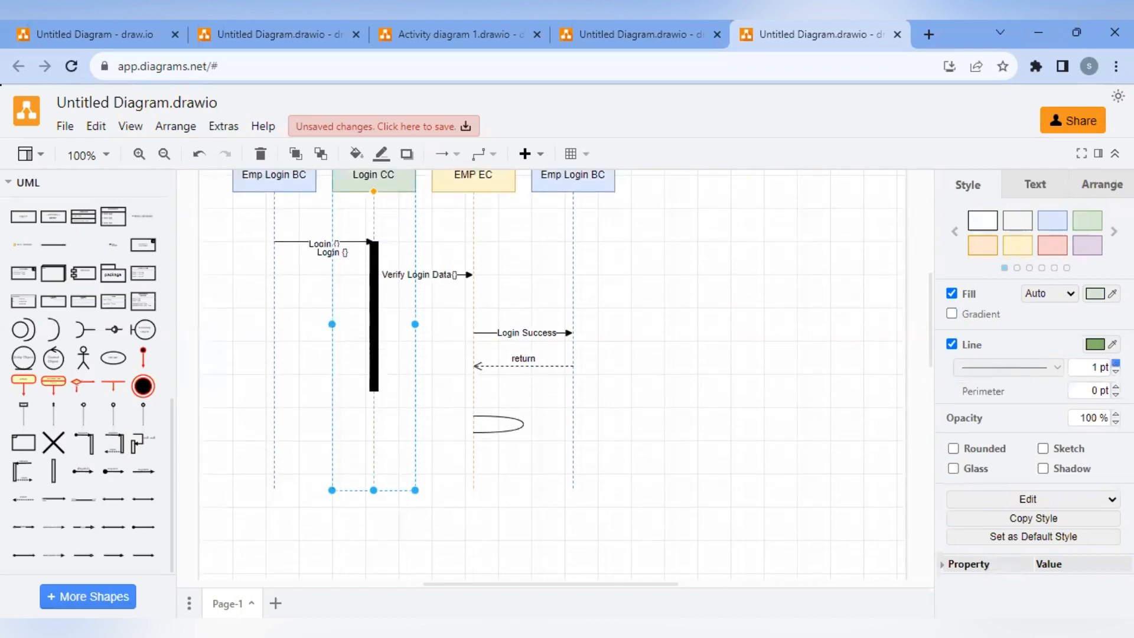
click(1116, 363)
click(1116, 363)
click(1116, 363)
click(717, 423)
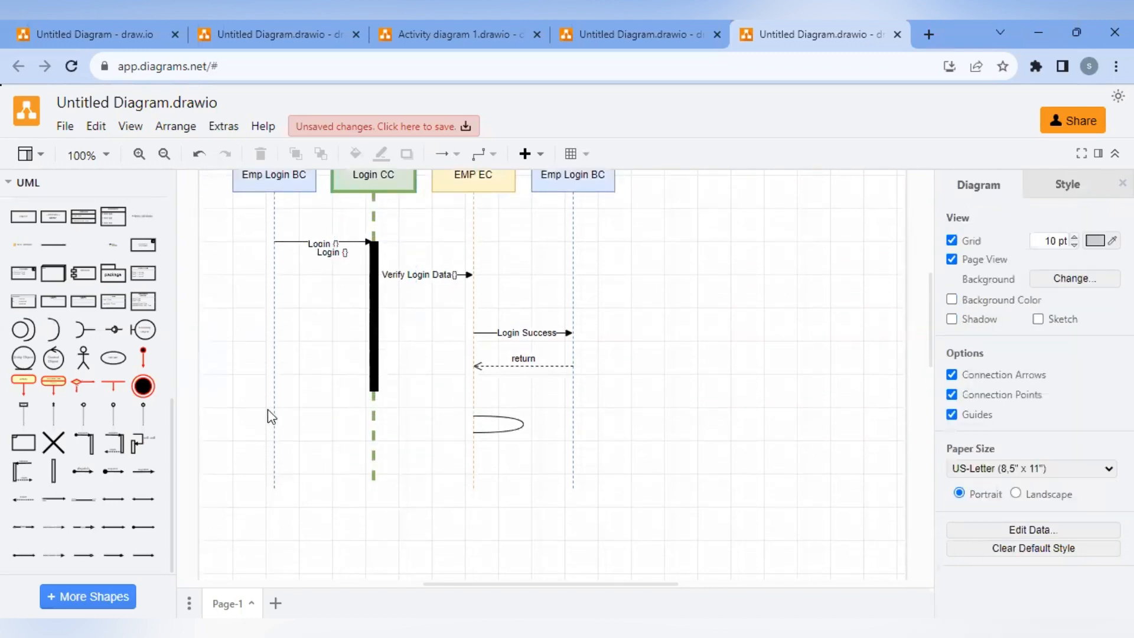
Set the line width of the first Emp Login BC lifeline to 3 pt.
click(274, 390)
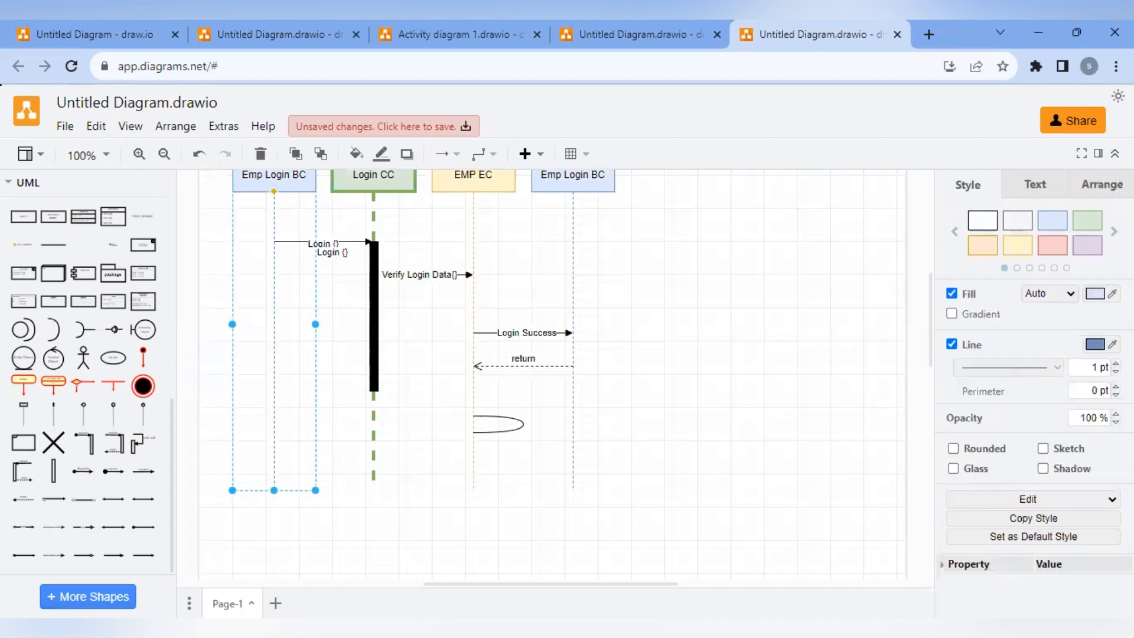
click(1117, 363)
click(1116, 364)
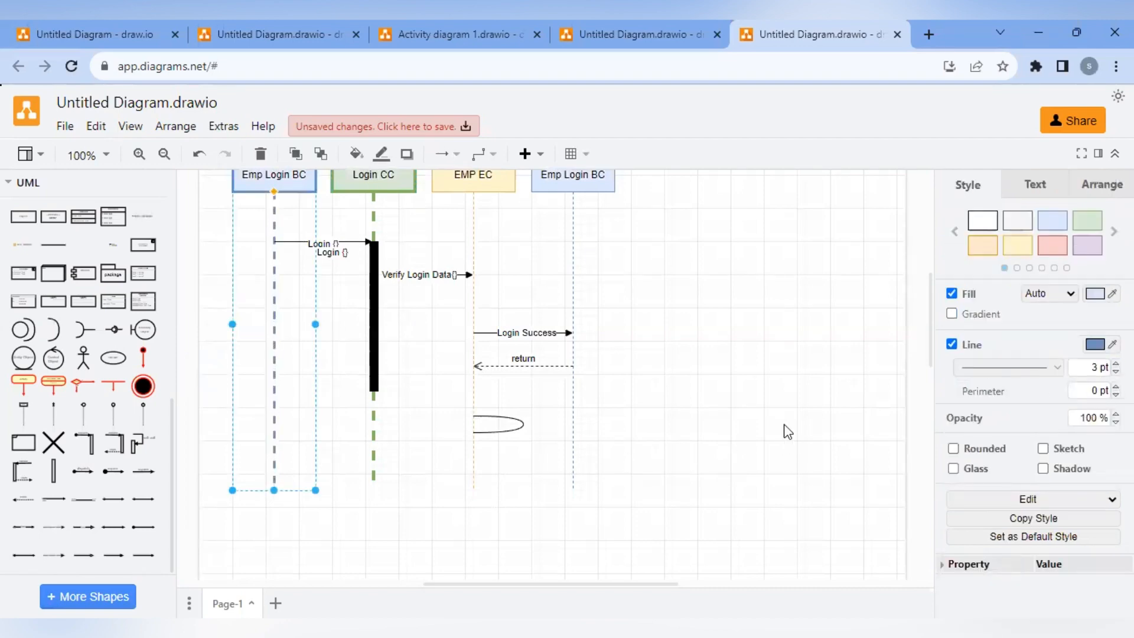
click(719, 396)
Set the line width of the EMP EC lifeline and the second Emp Login BC lifeline to 3 pt.
click(473, 246)
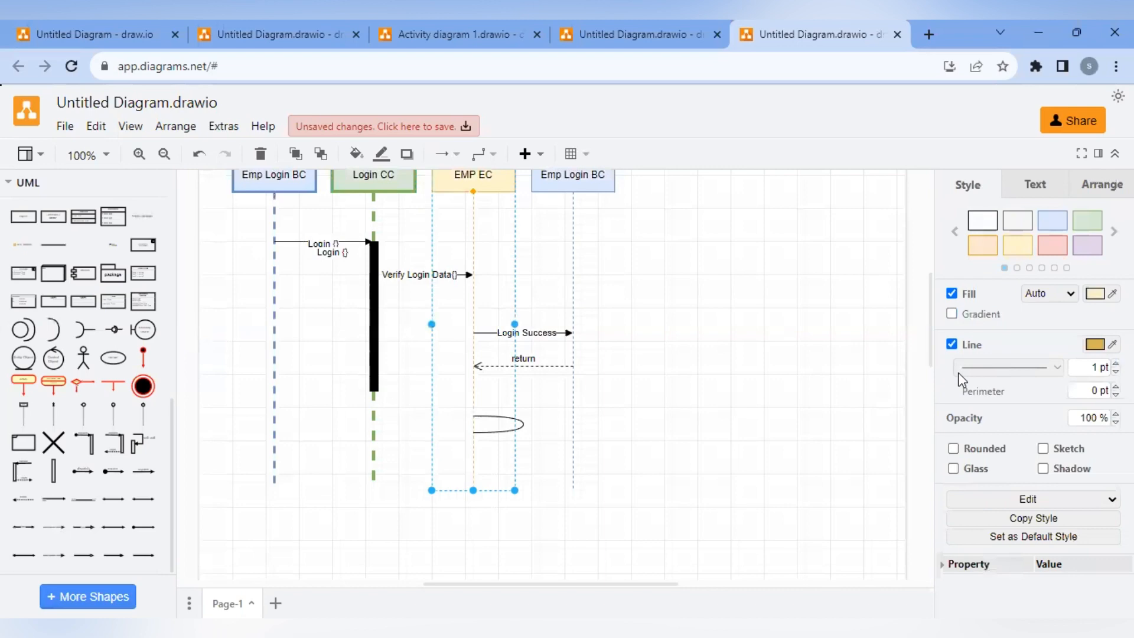
click(1116, 363)
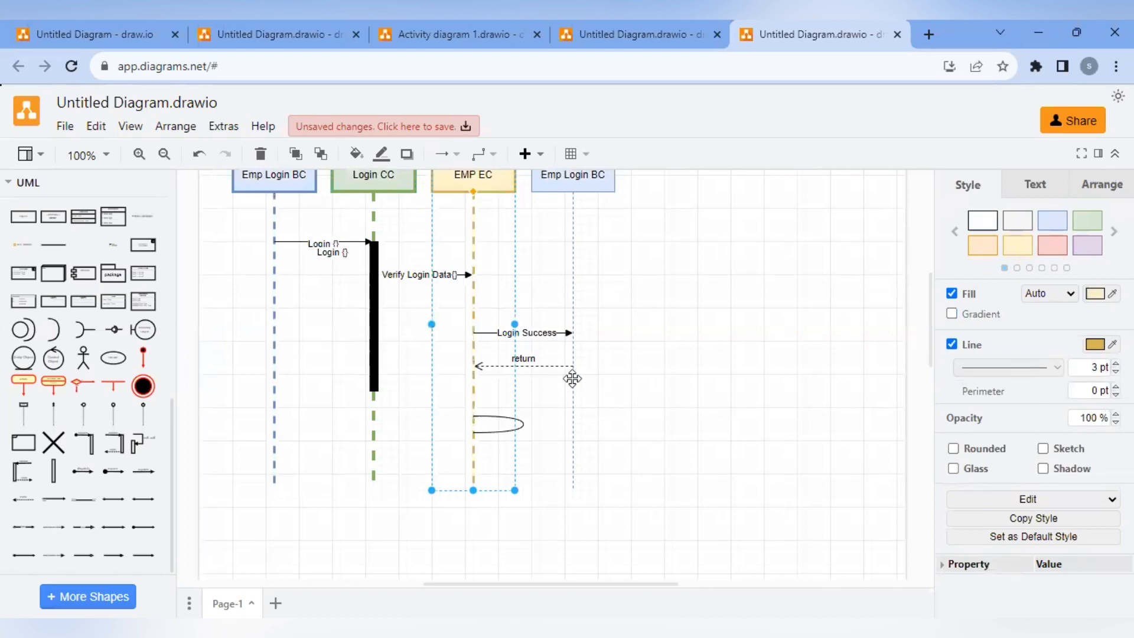
click(574, 300)
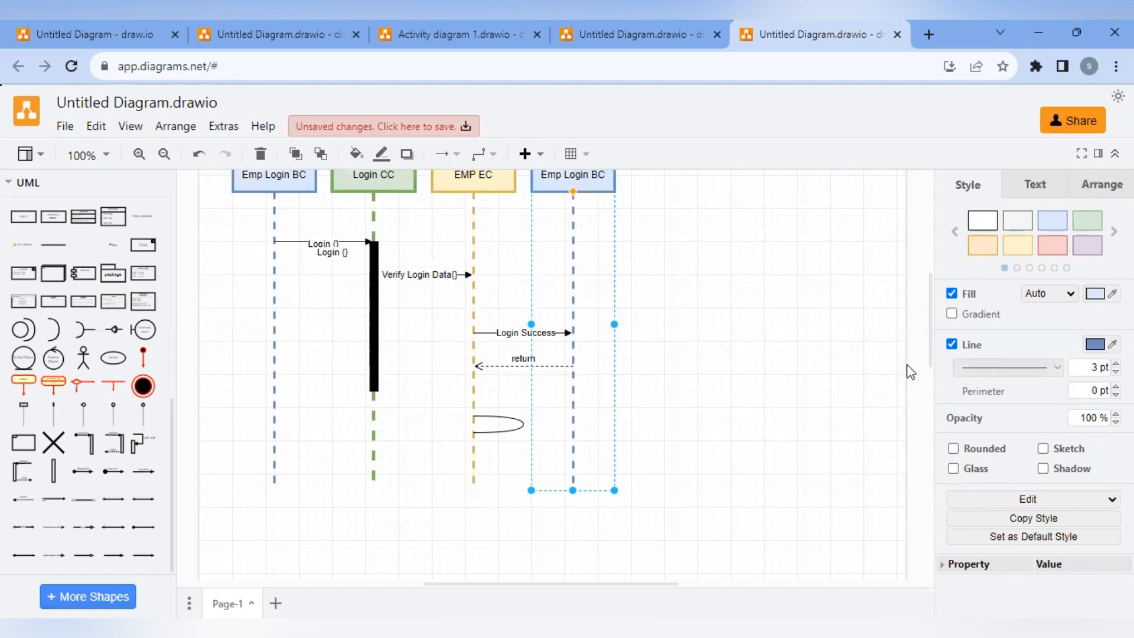
click(813, 336)
scroll(814, 341, up, 3)
scroll(813, 338, down, 3)
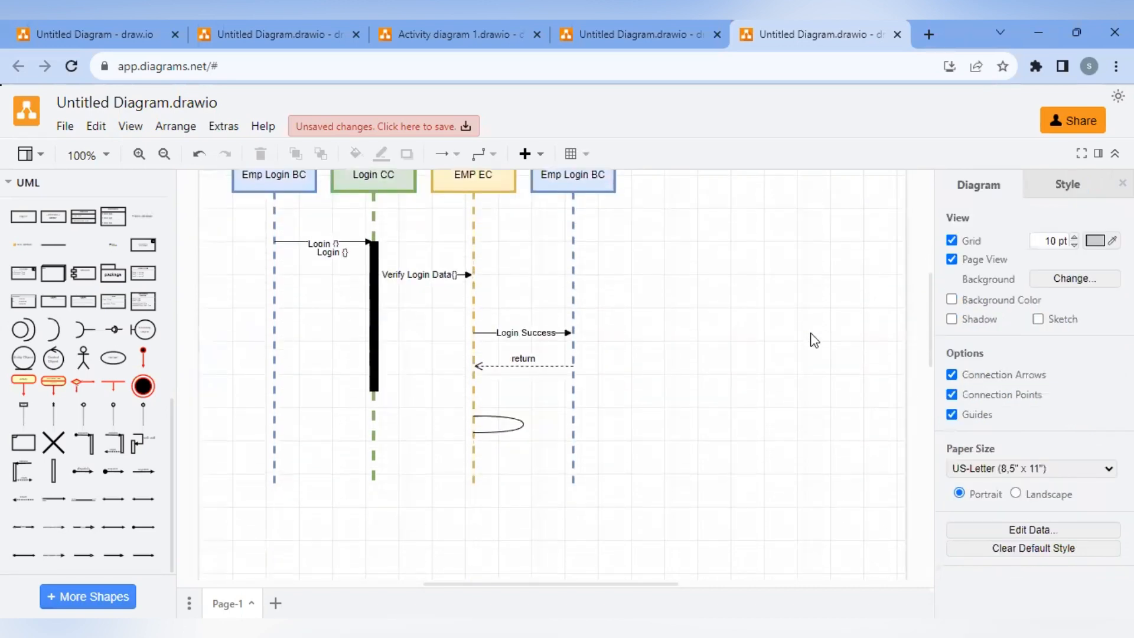